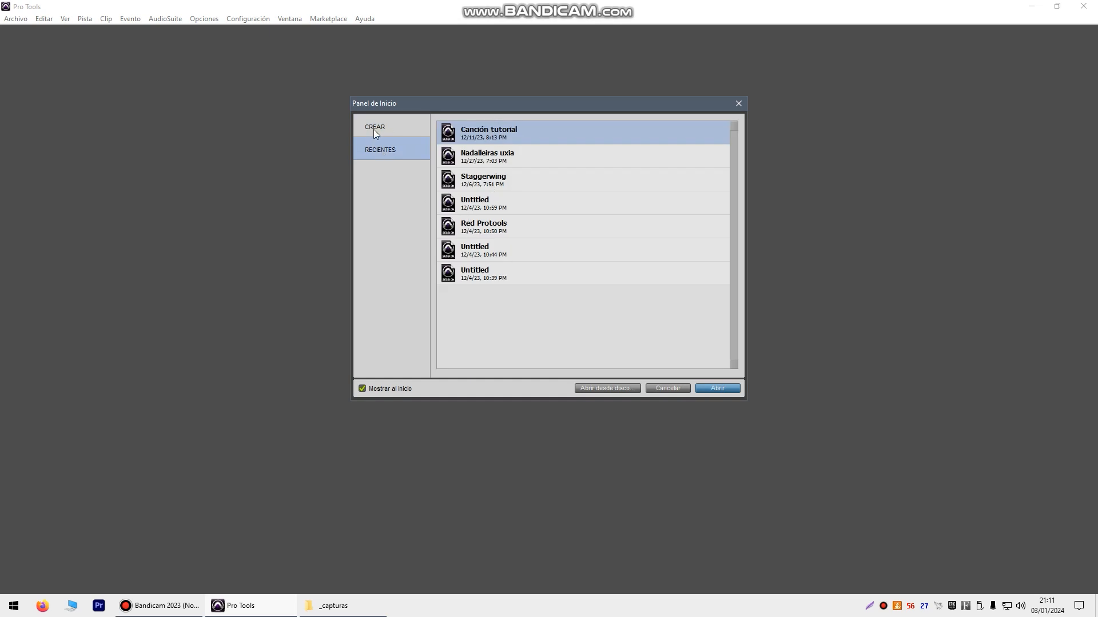
# Create a folder named tutorial inside the guitarra folder and use it as the new session's location
pyautogui.click(373, 129)
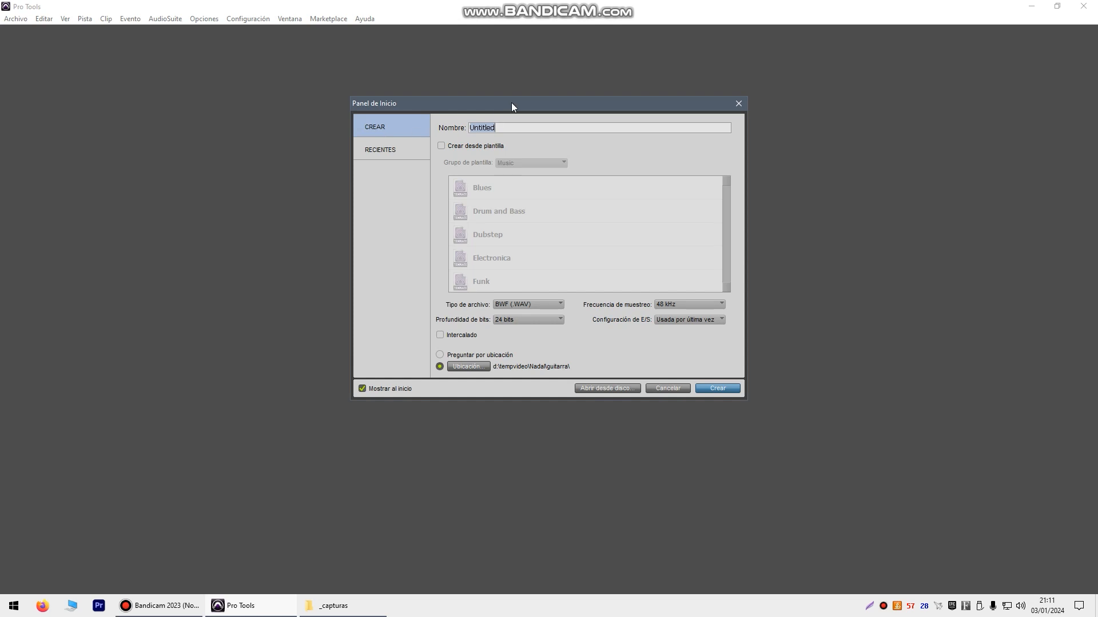
pyautogui.click(478, 369)
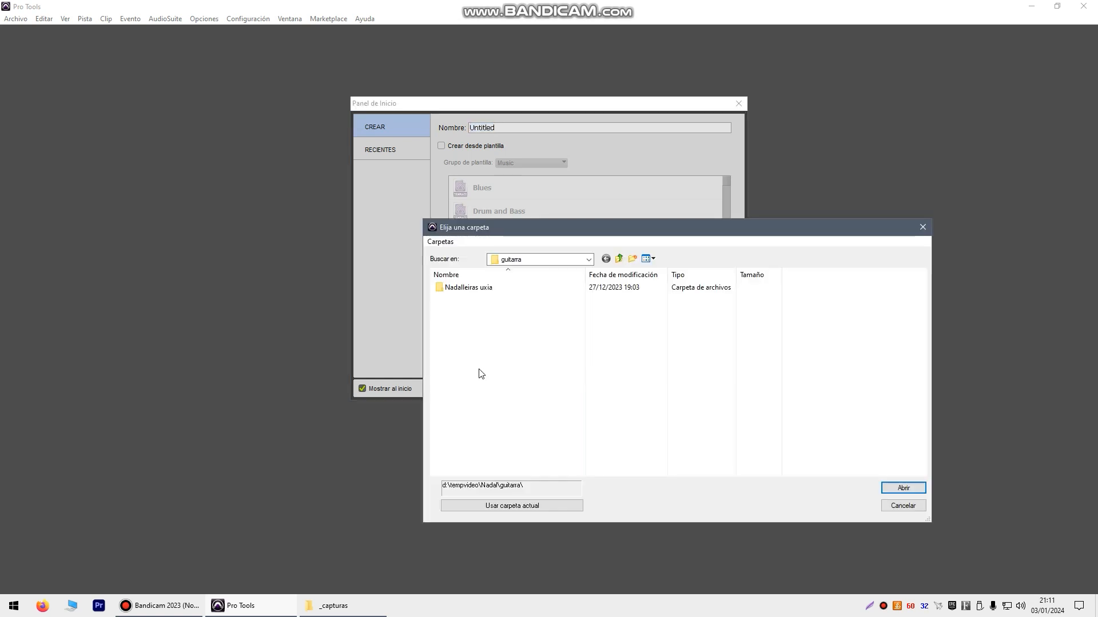
pyautogui.click(590, 262)
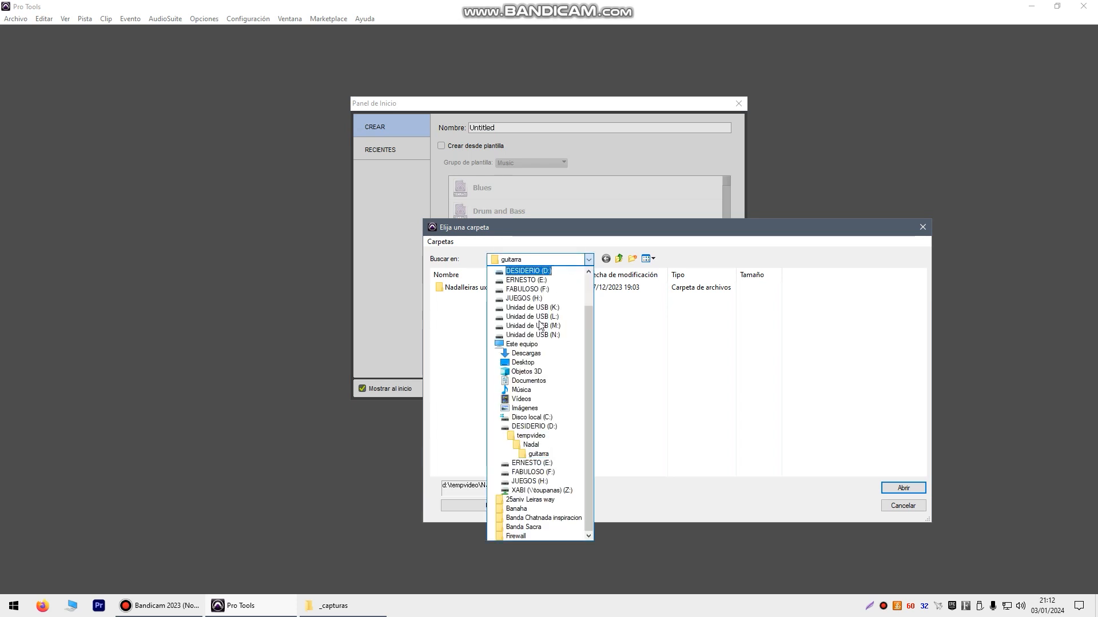
pyautogui.click(580, 252)
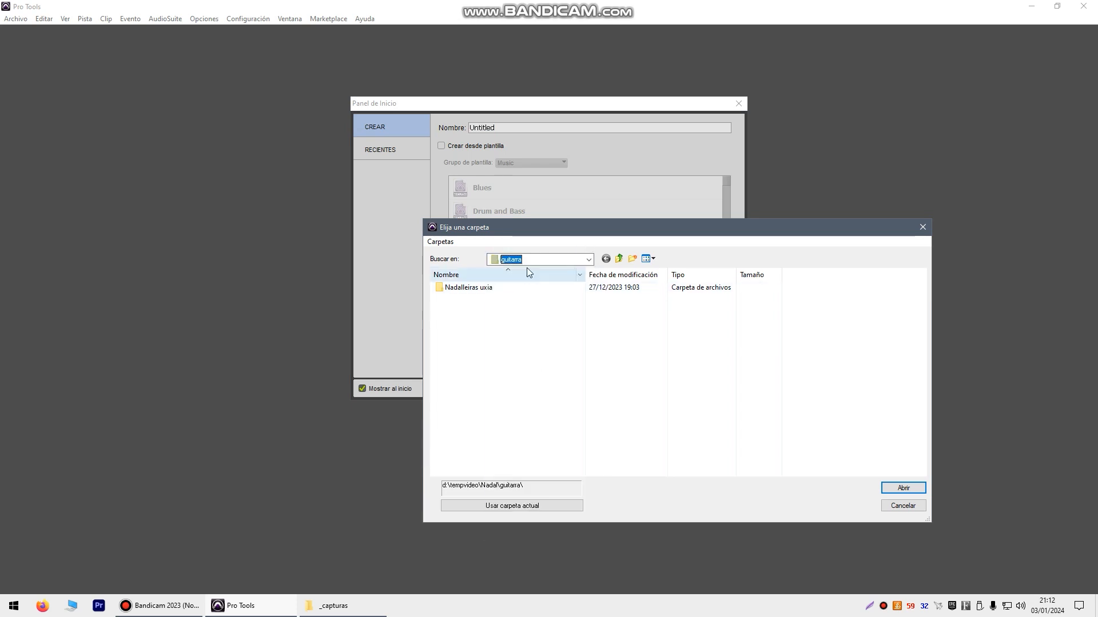
pyautogui.click(633, 259)
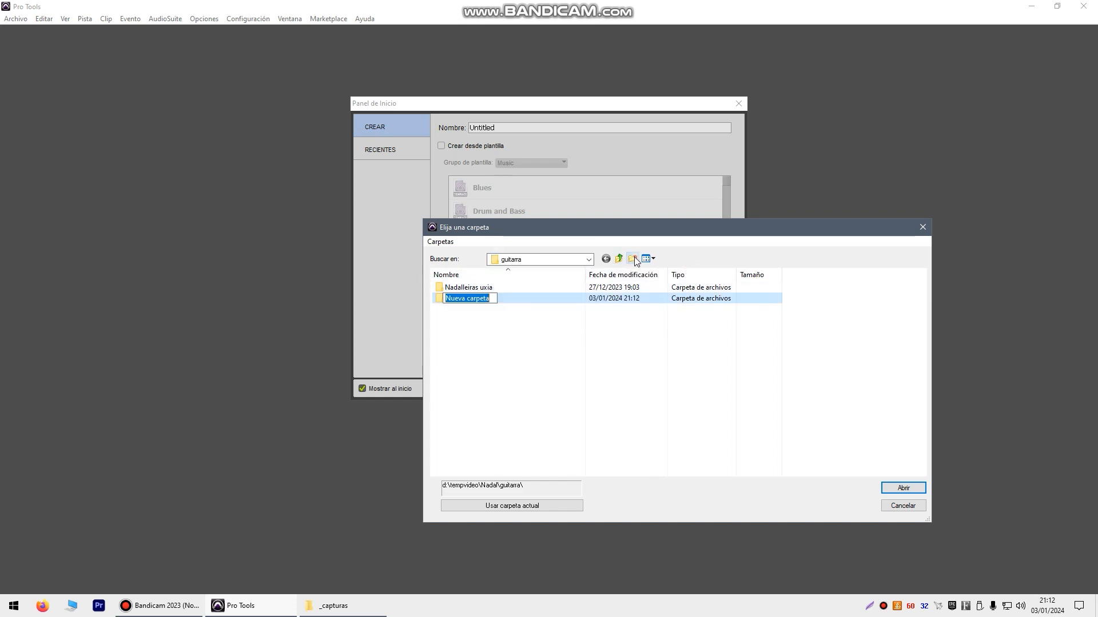
pyautogui.write('tutorial')
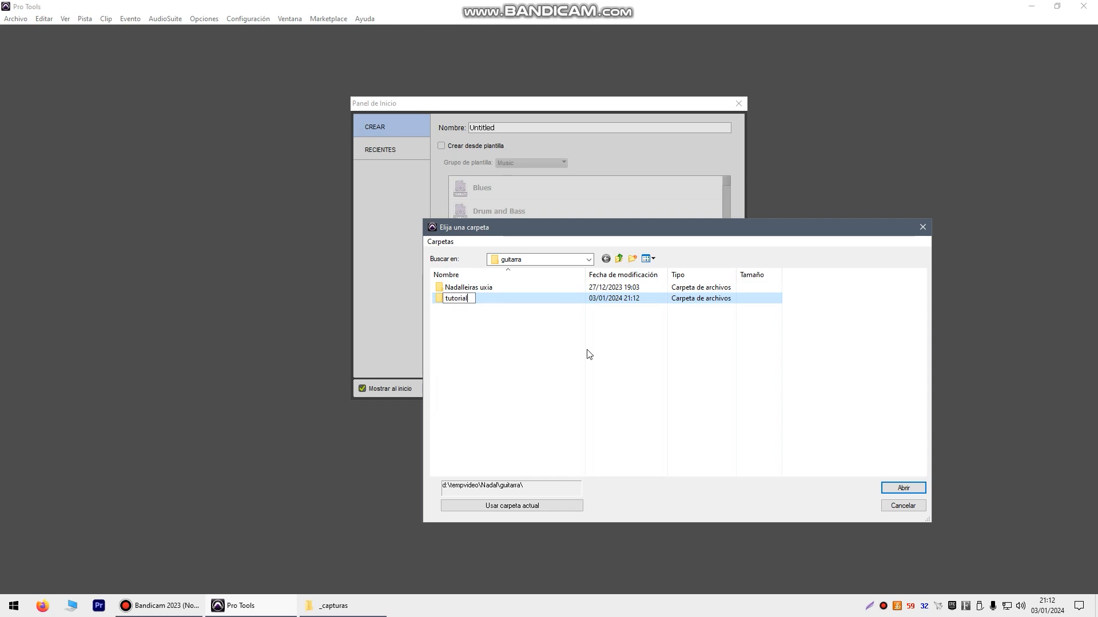
pyautogui.press('Return')
pyautogui.press('Return')
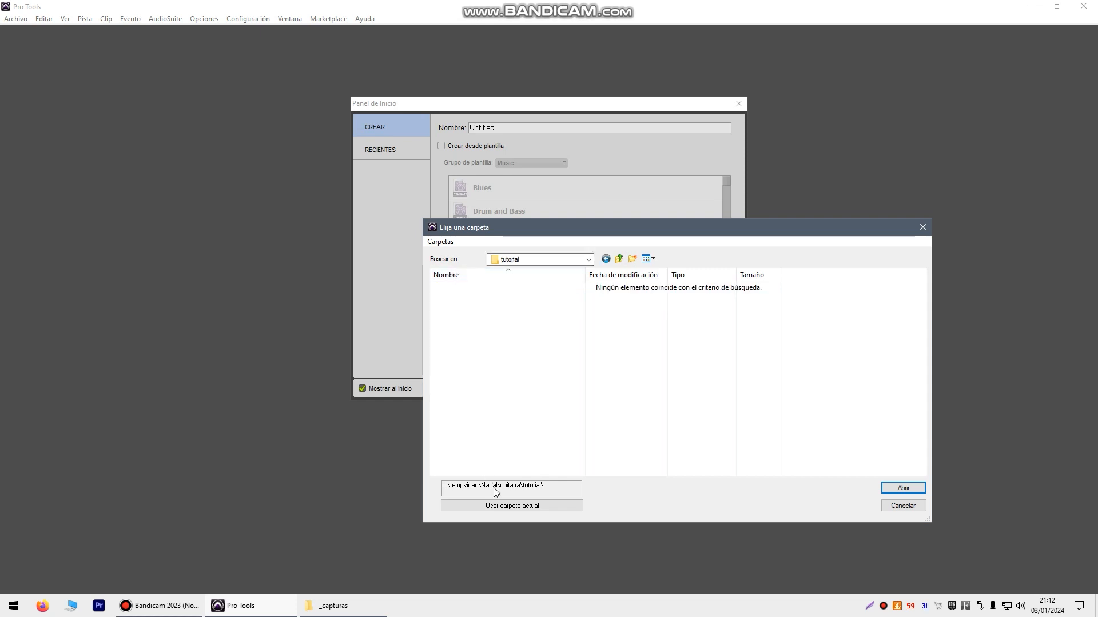
pyautogui.click(527, 506)
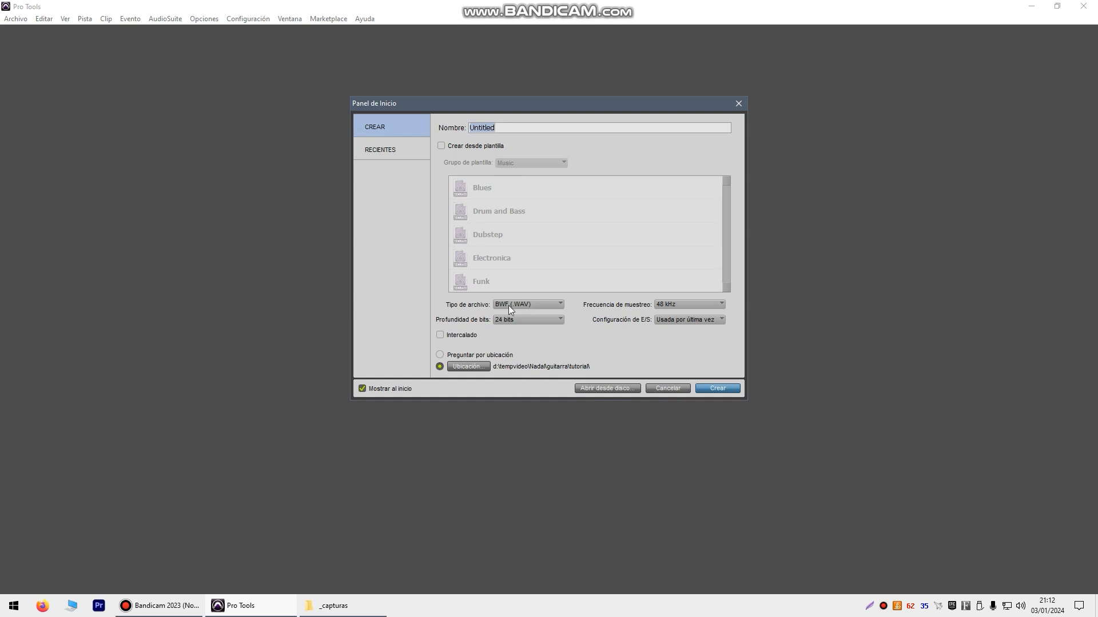
# Name the new session Tutorial, checking the list of recent sessions before returning to the creation settings
pyautogui.write('Tutorial')
pyautogui.click(378, 152)
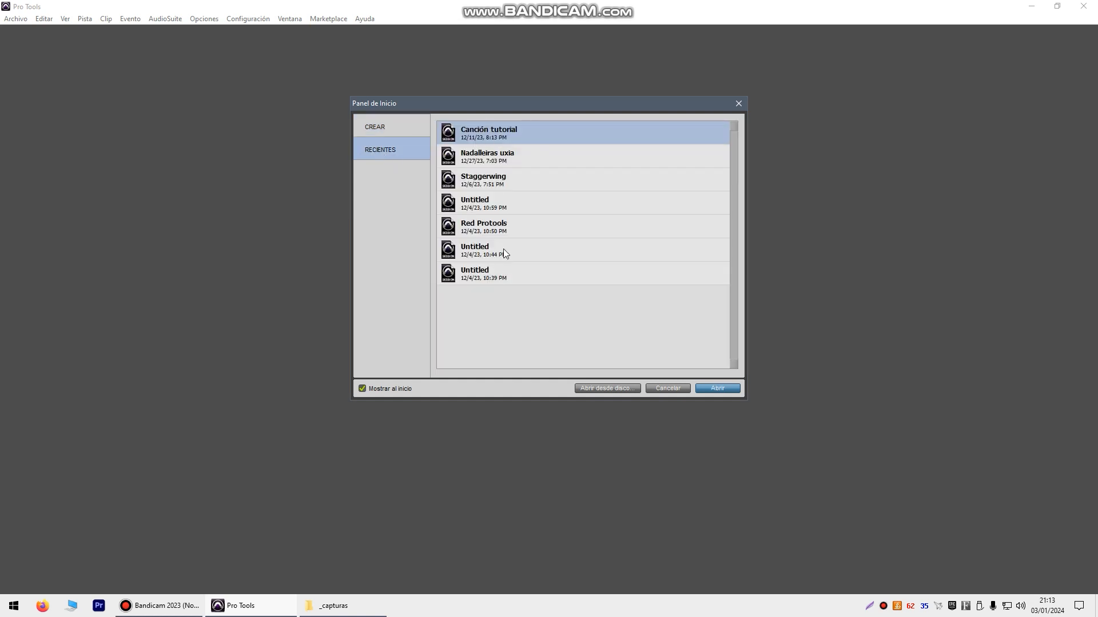
pyautogui.click(392, 132)
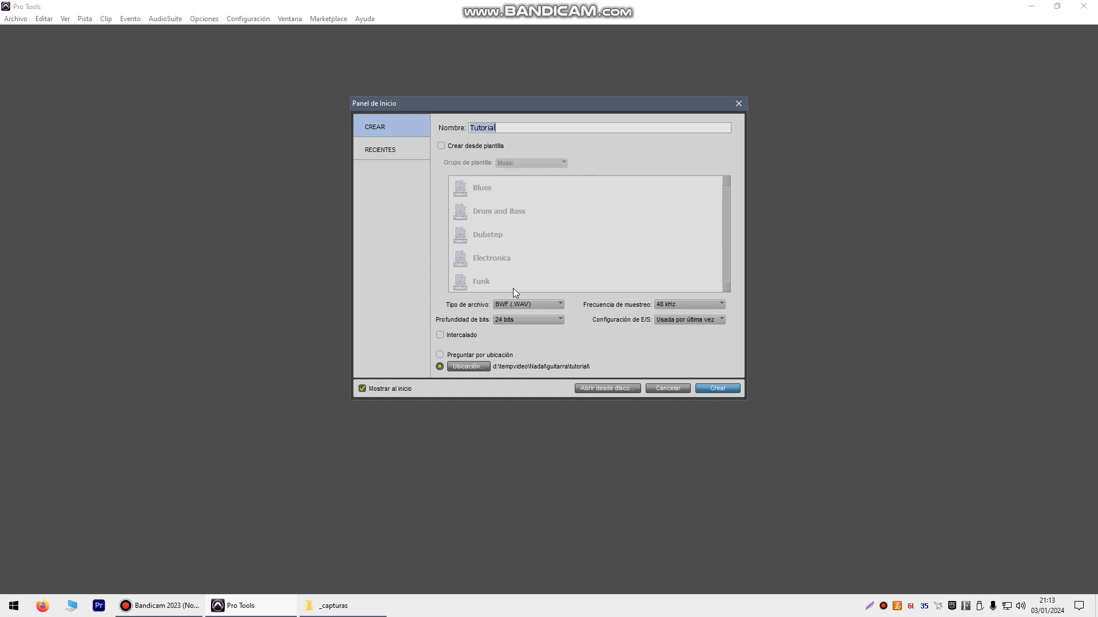
# Check the audio file type options and try a 96 kHz sample rate before going back to 48 kHz
pyautogui.click(543, 305)
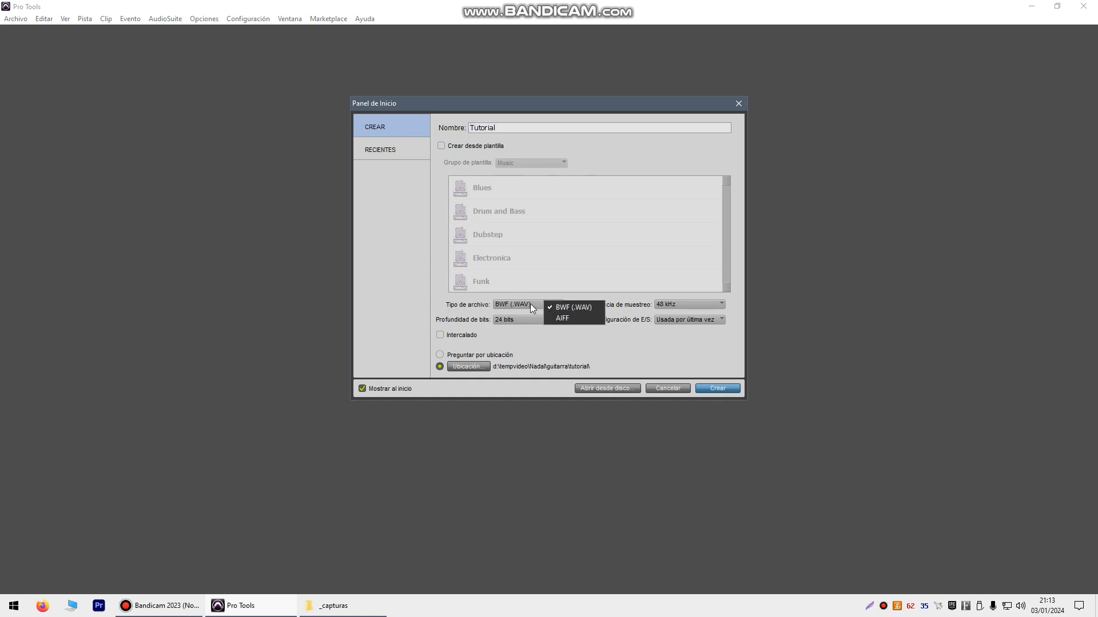
pyautogui.click(530, 304)
pyautogui.click(561, 350)
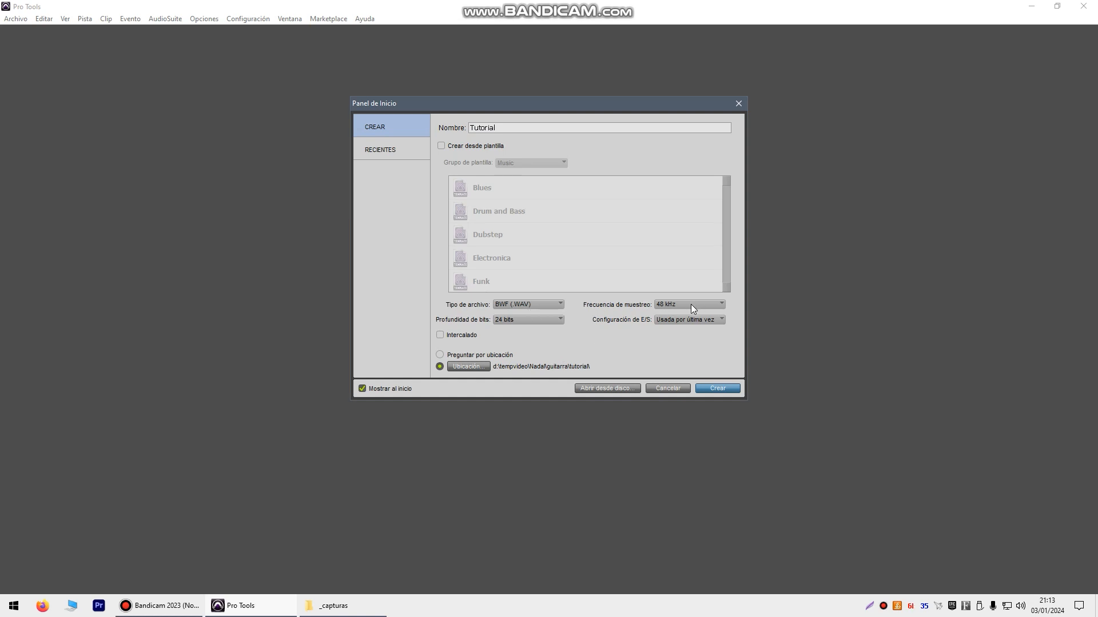
pyautogui.click(721, 309)
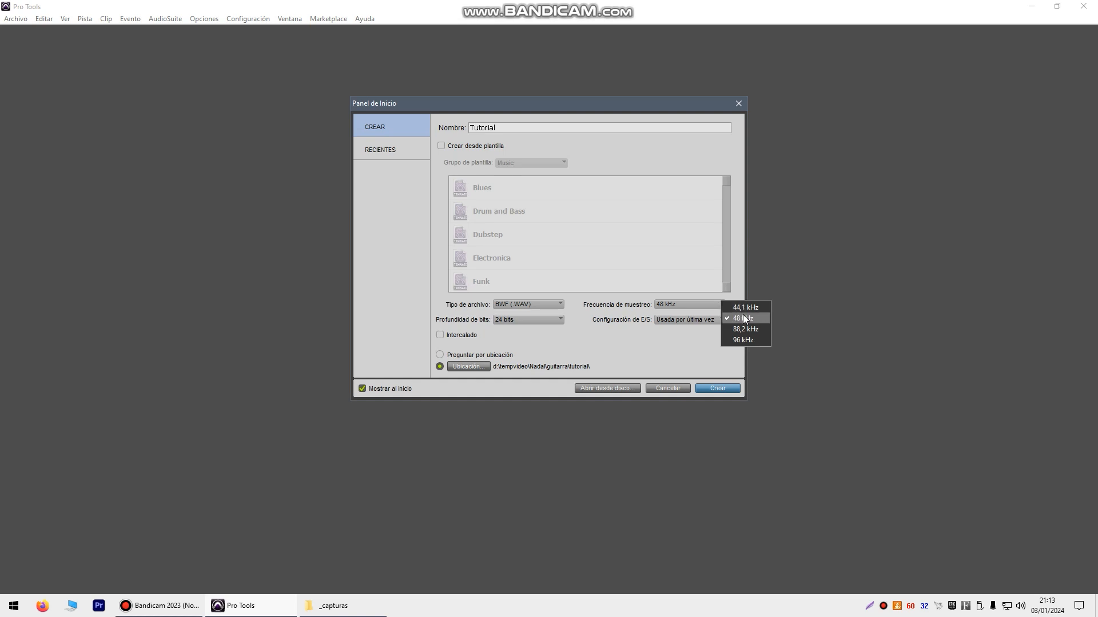
pyautogui.click(735, 341)
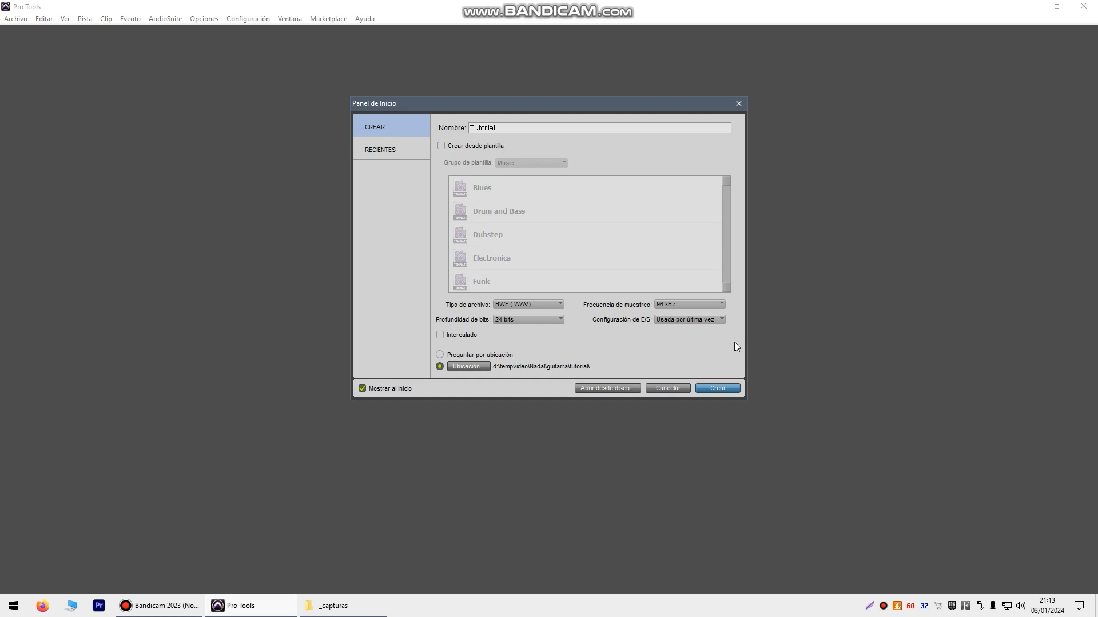
pyautogui.click(717, 306)
# Review the bit depth options, keep 24 bits, and create the session
pyautogui.click(559, 321)
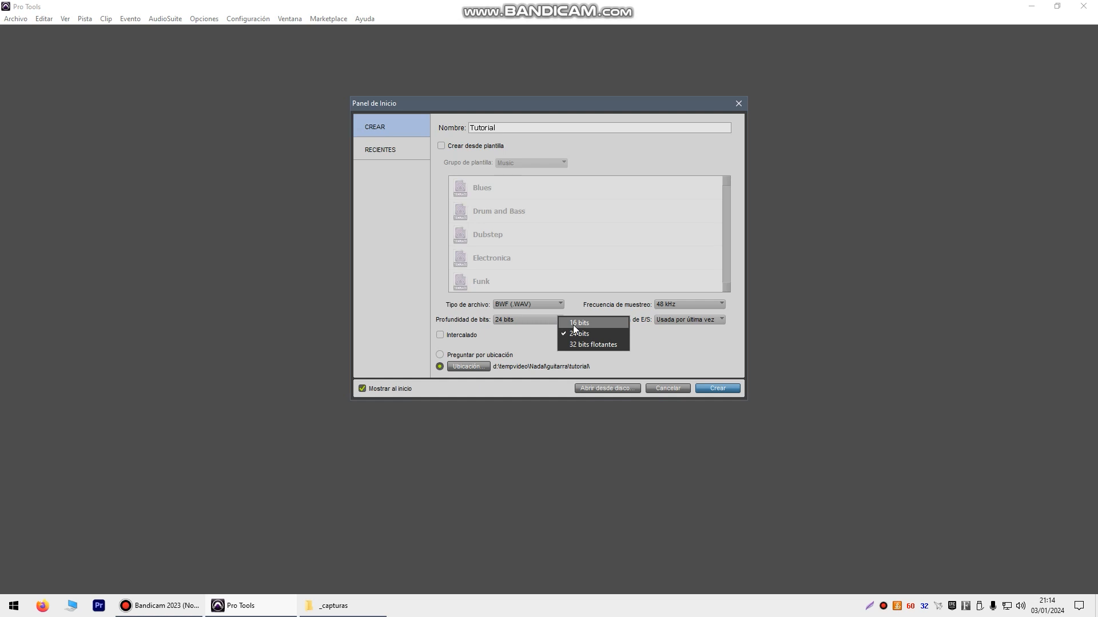
pyautogui.click(526, 336)
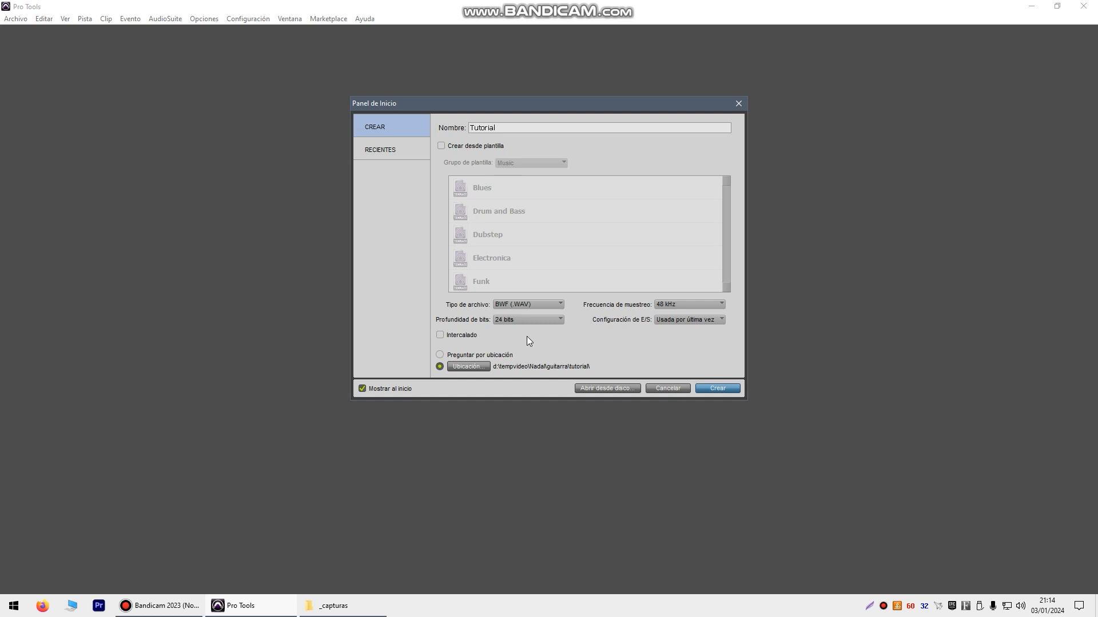
pyautogui.click(561, 320)
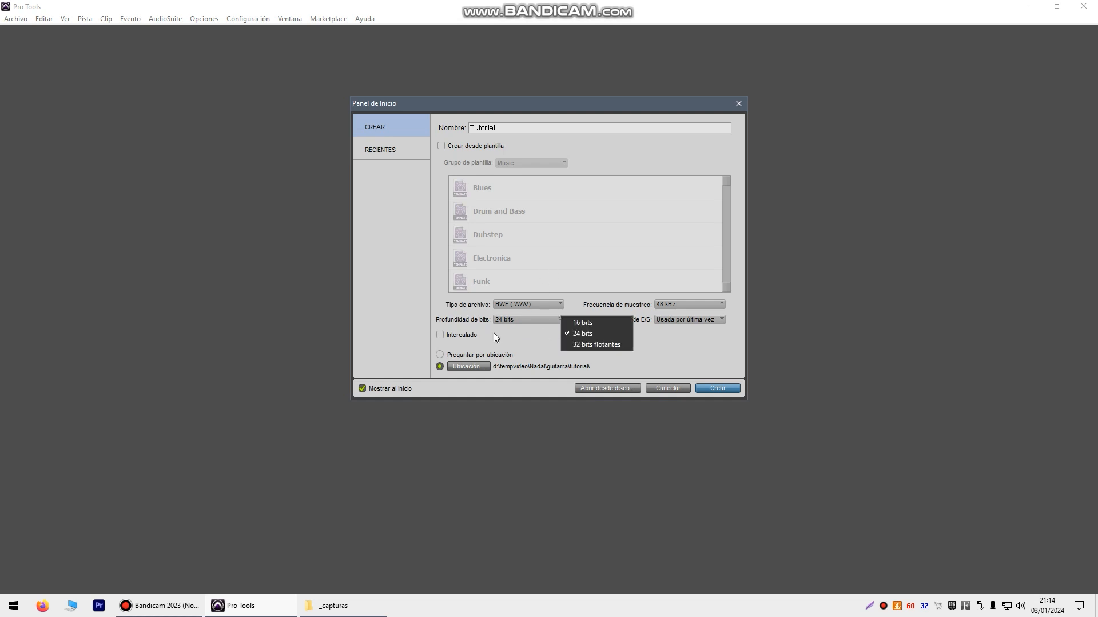
pyautogui.click(512, 335)
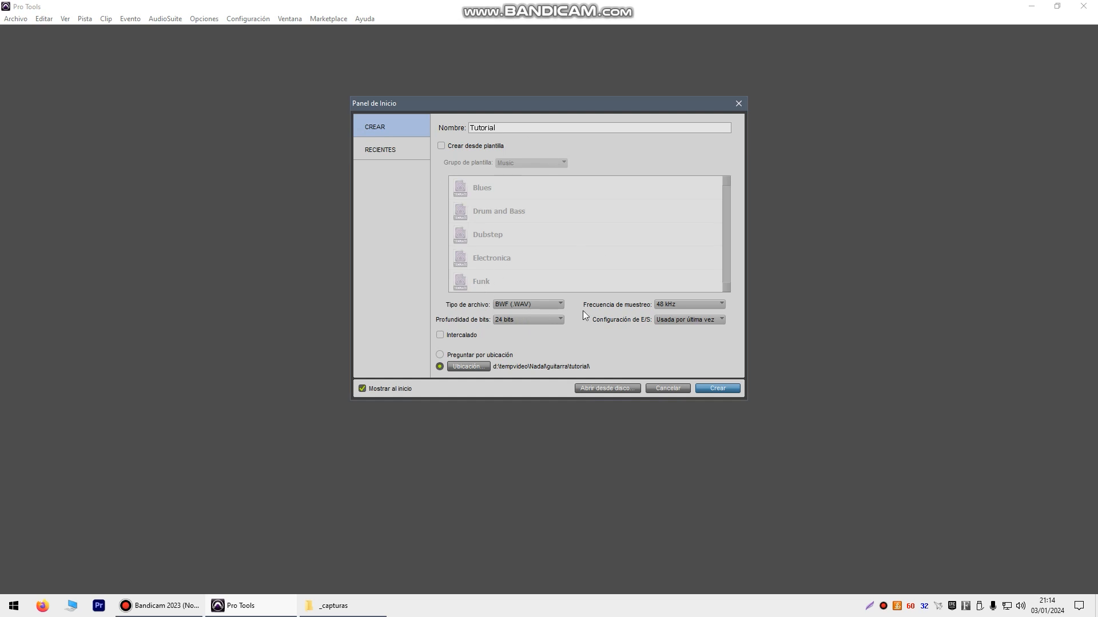
pyautogui.click(725, 389)
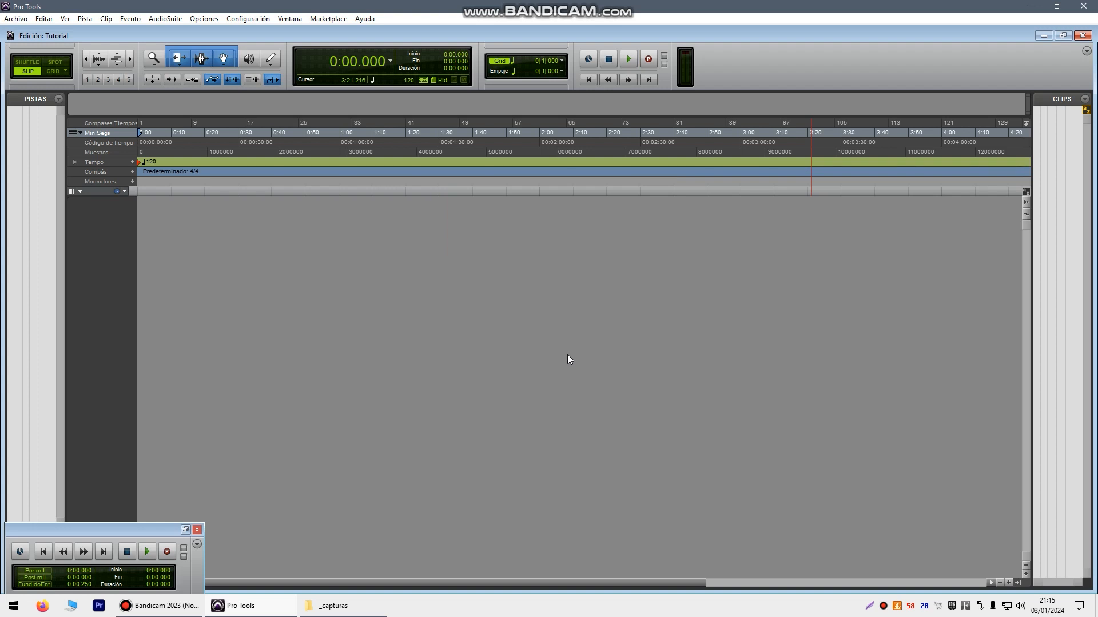
# Move the floating Transport window to the middle of the workspace and close it
pyautogui.moveTo(263, 384); pyautogui.dragTo(236, 342)
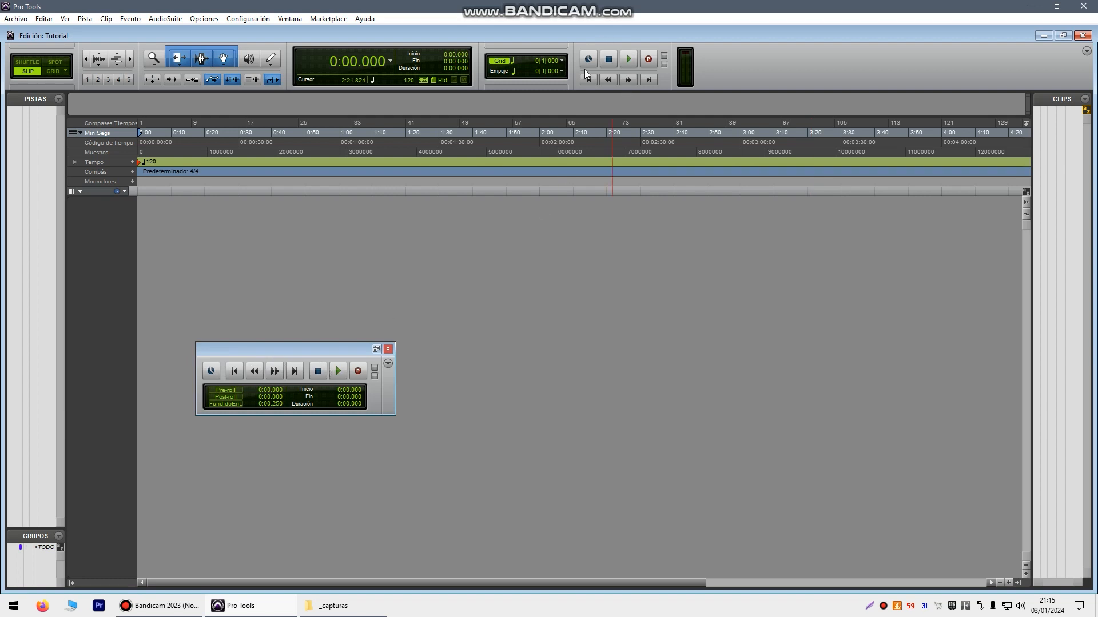
pyautogui.moveTo(311, 347); pyautogui.dragTo(462, 261)
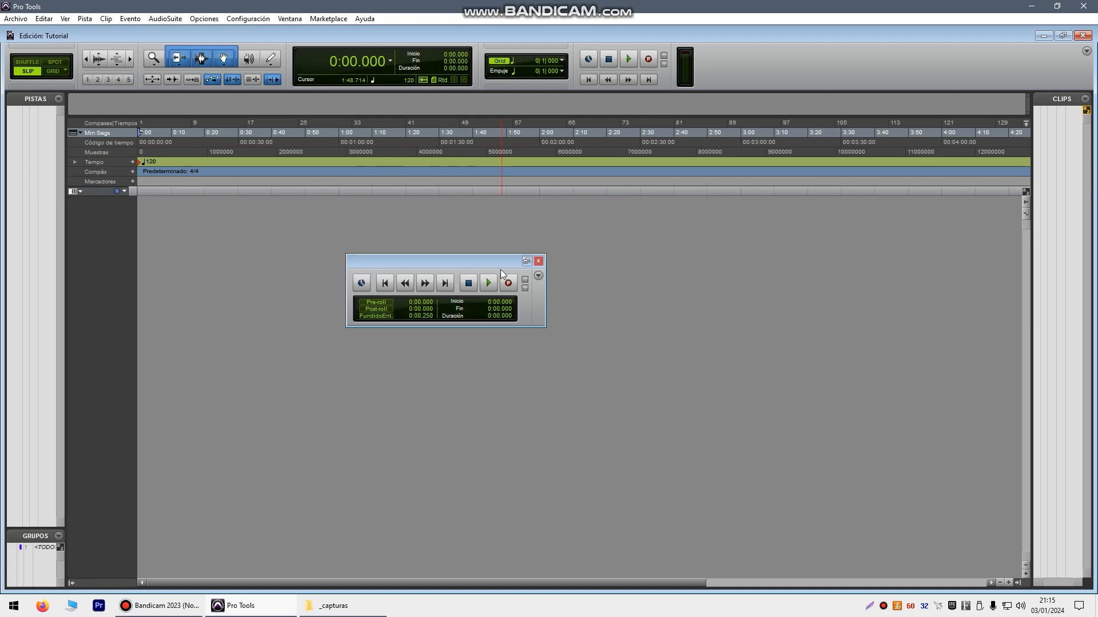
pyautogui.click(541, 261)
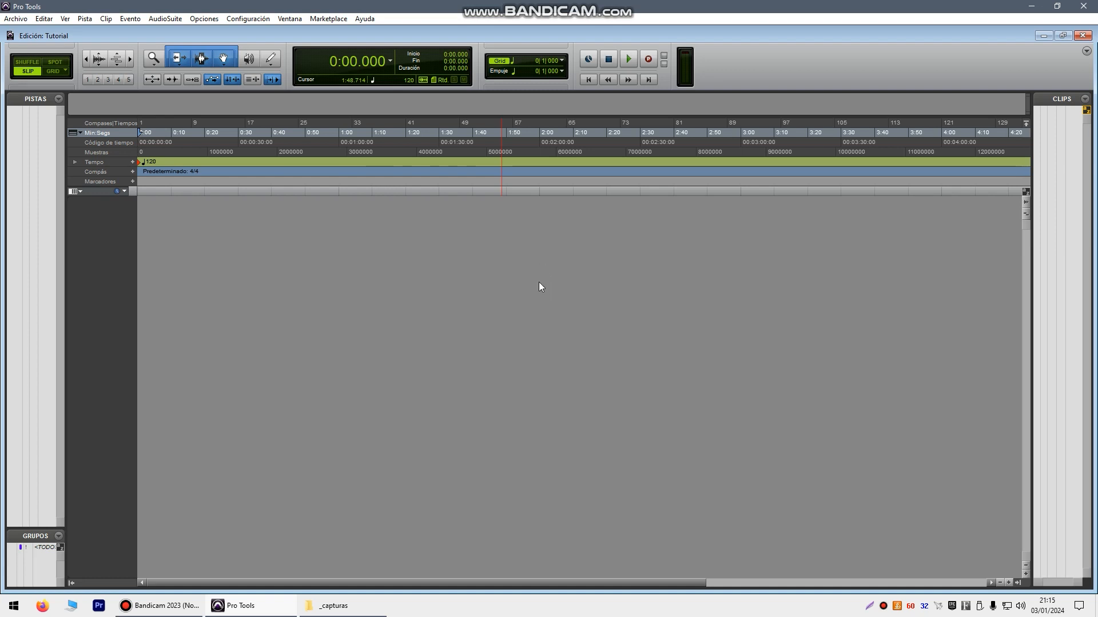
# Show the Transport window again and close it
pyautogui.click(291, 20)
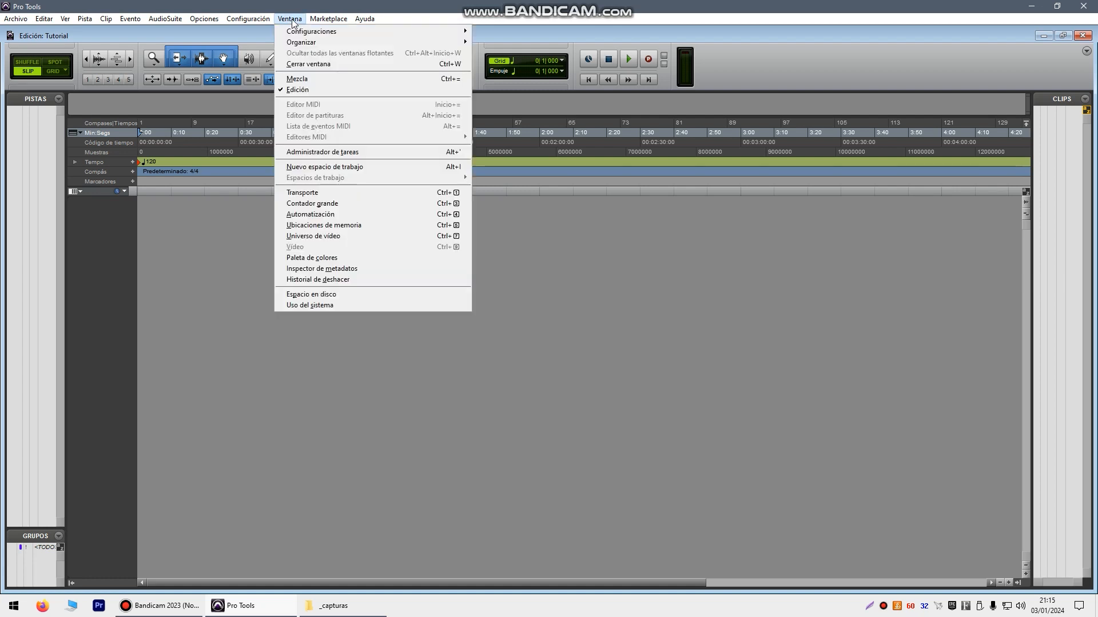
pyautogui.click(302, 194)
pyautogui.click(539, 262)
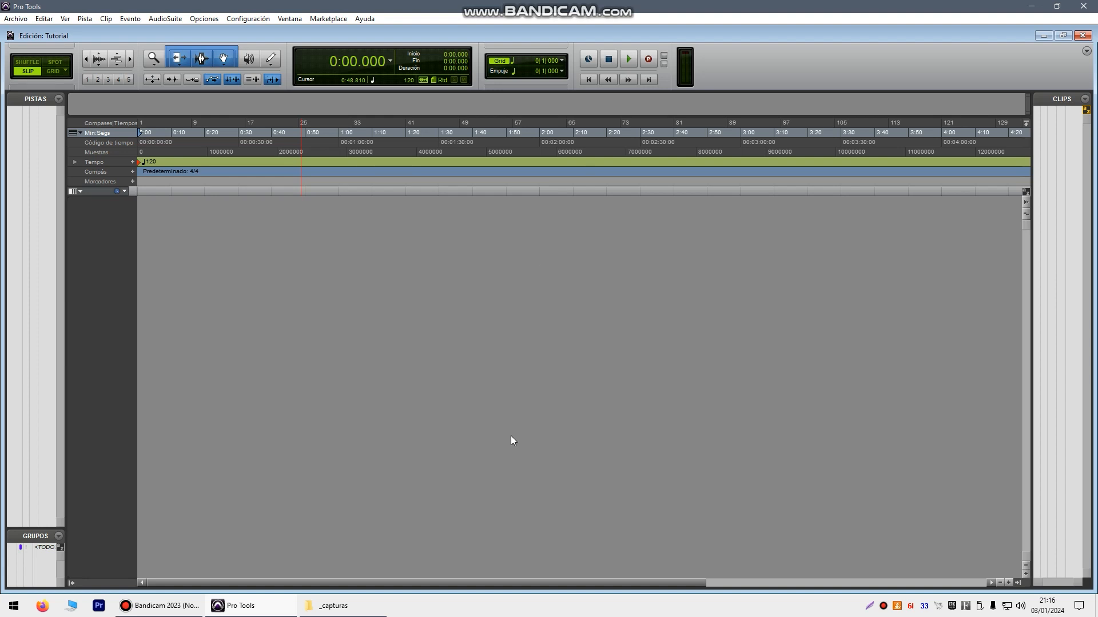
# Open the session's Mix window to view it, and close it to return to the Edit window
pyautogui.click(296, 21)
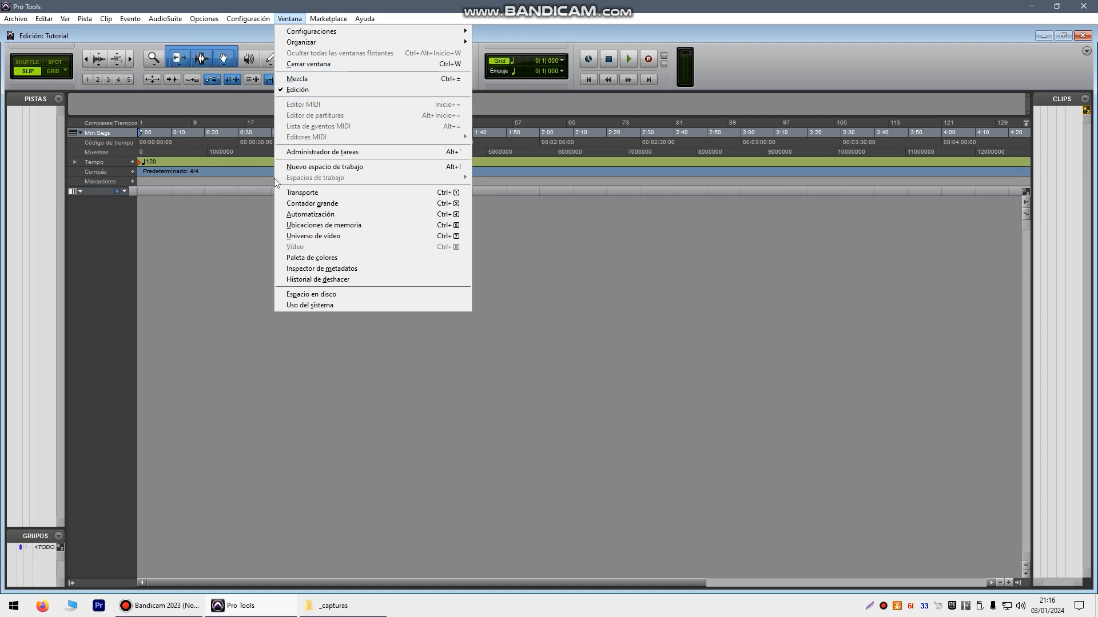
pyautogui.click(212, 245)
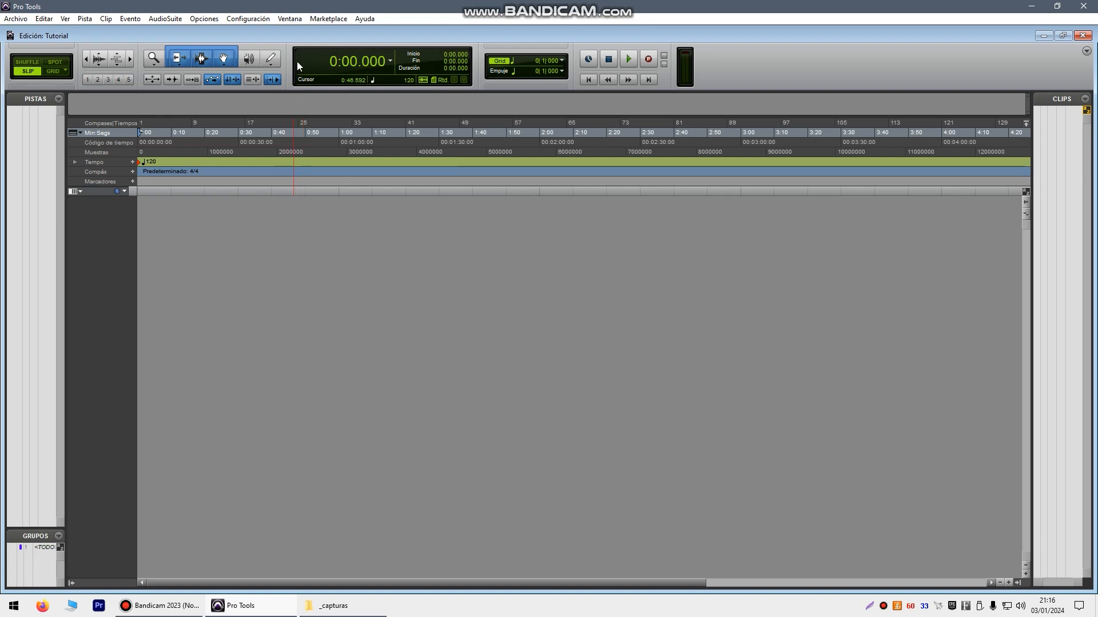
pyautogui.click(290, 17)
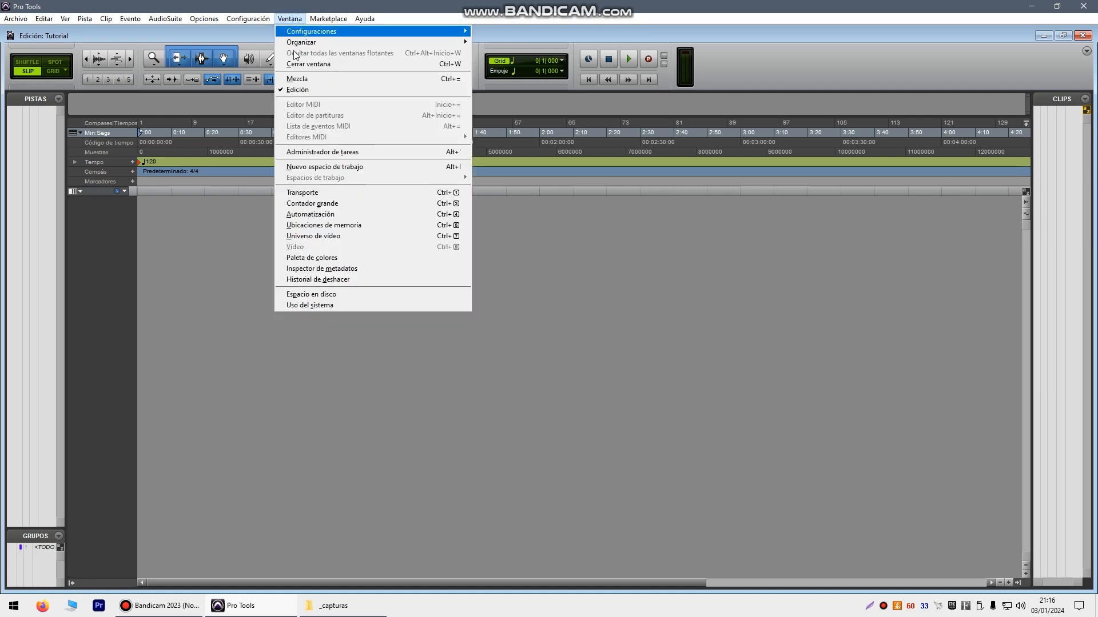
pyautogui.click(305, 83)
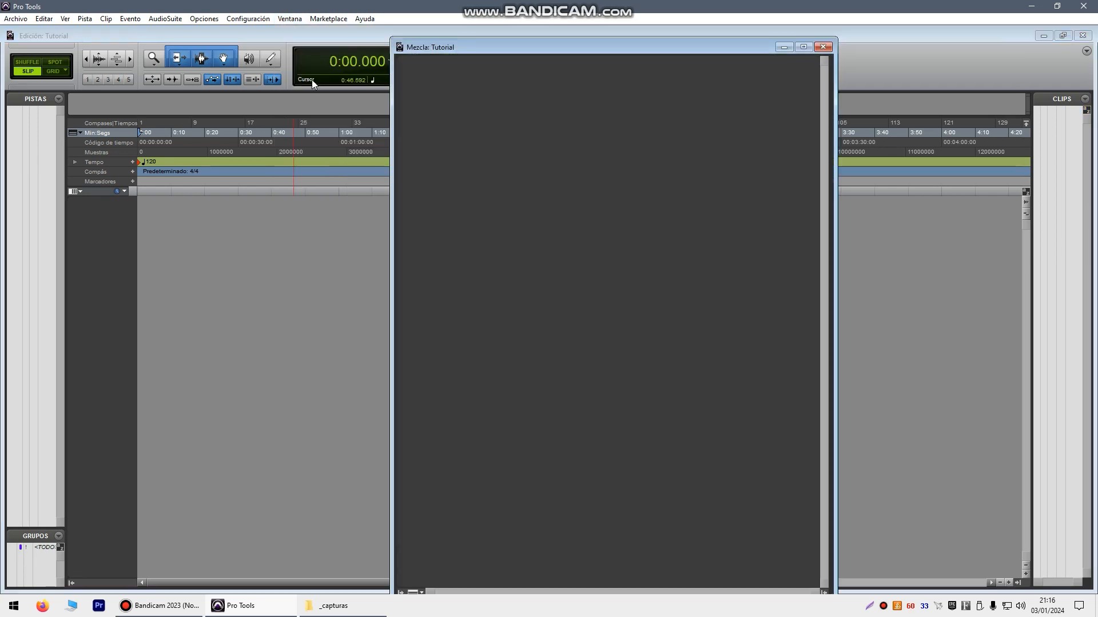
pyautogui.click(823, 46)
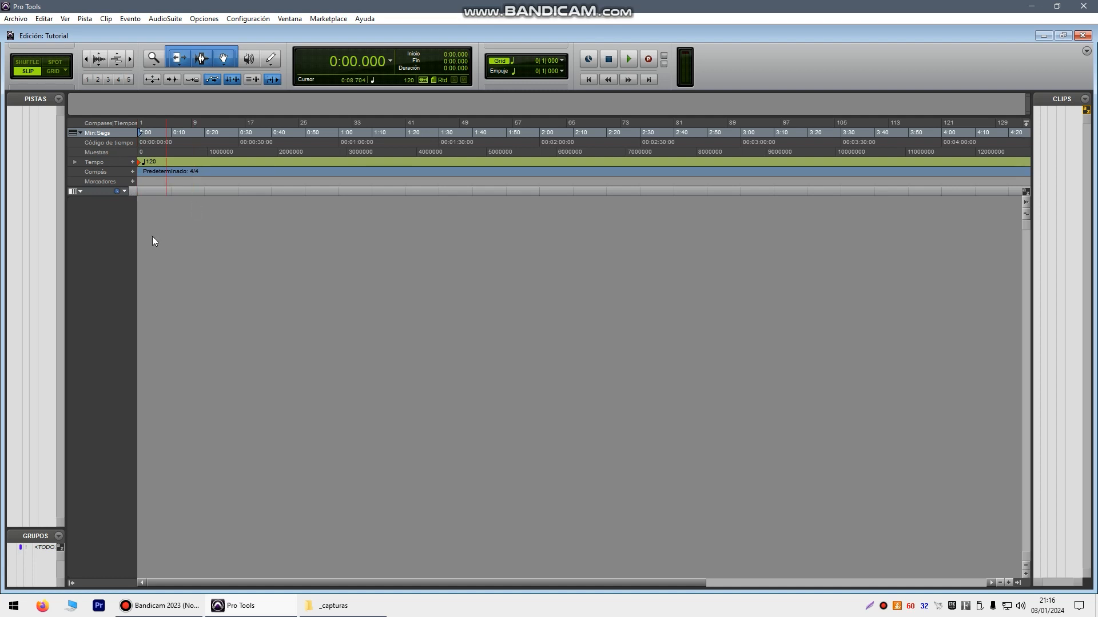
# Insert a 4/4 meter change at the session start, location 1|1|000
pyautogui.click(132, 171)
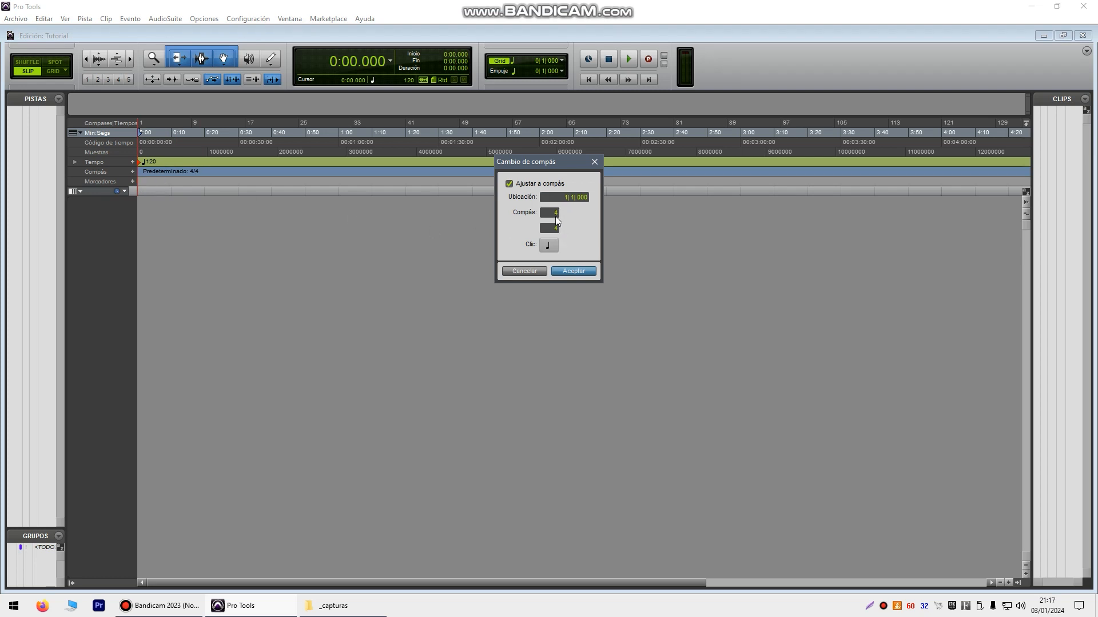
pyautogui.click(574, 273)
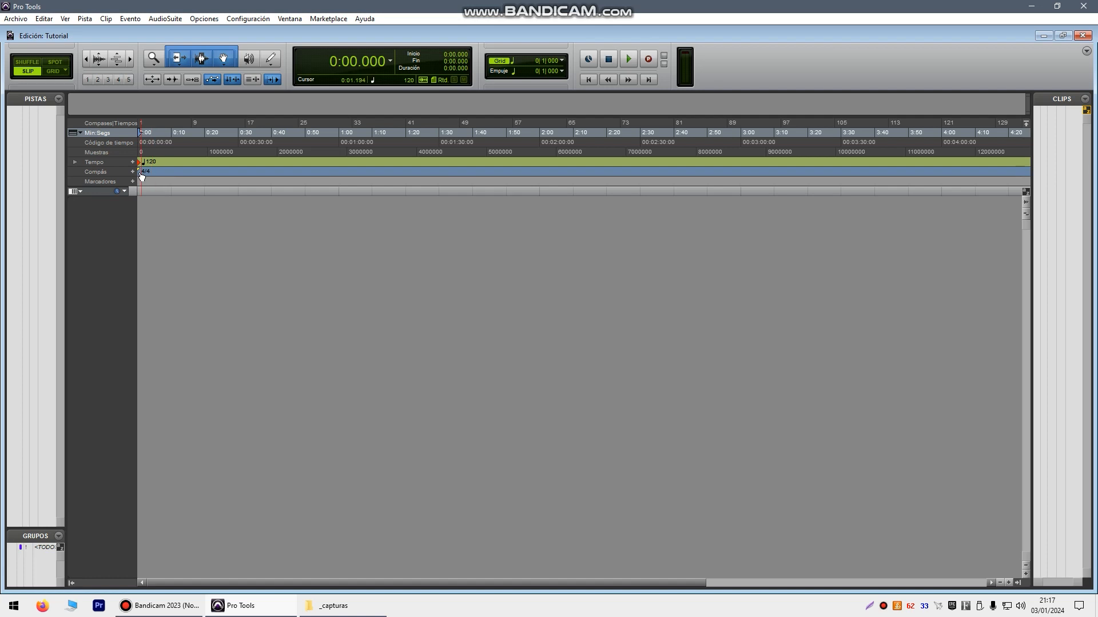
# Insert a 3/4 meter change at about 1:20 on the timeline, at bar 41
pyautogui.click(406, 131)
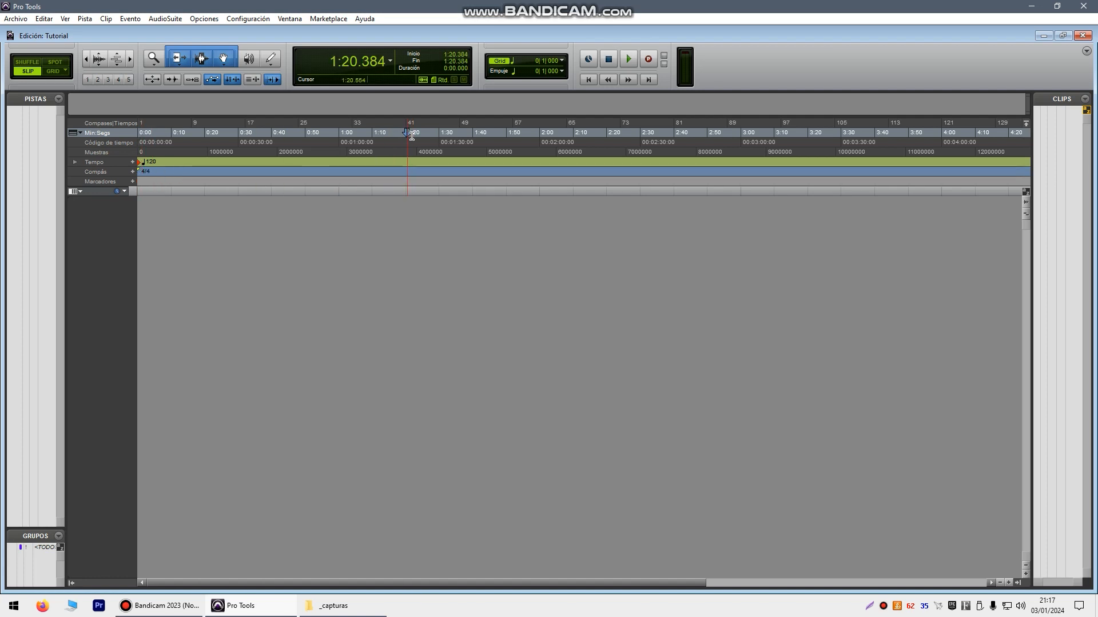
pyautogui.click(132, 172)
pyautogui.click(556, 212)
pyautogui.write('3')
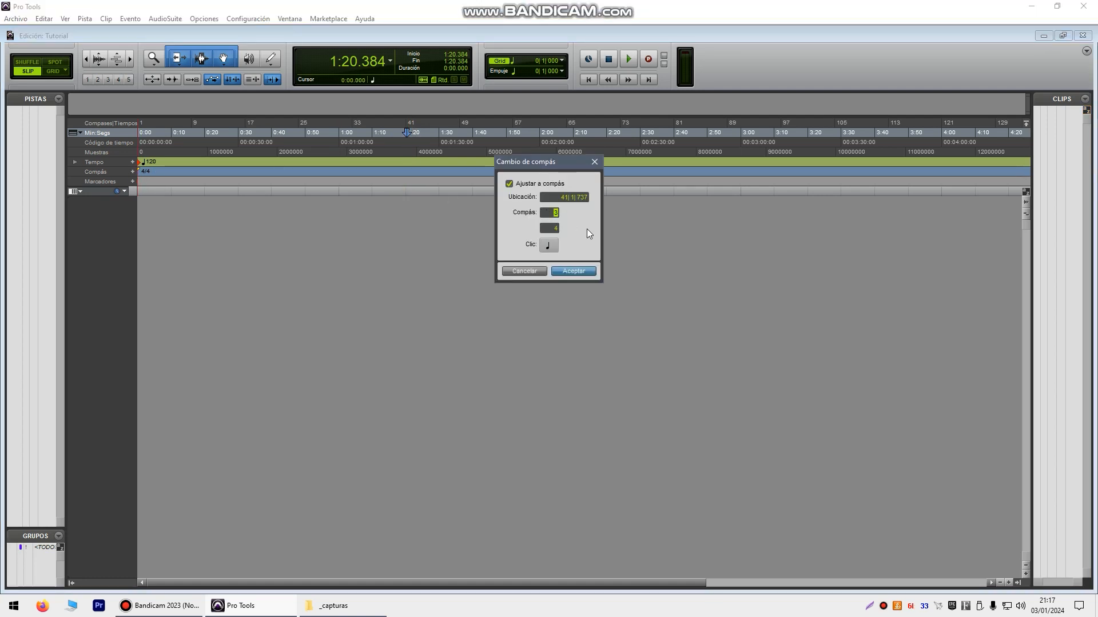
pyautogui.click(589, 271)
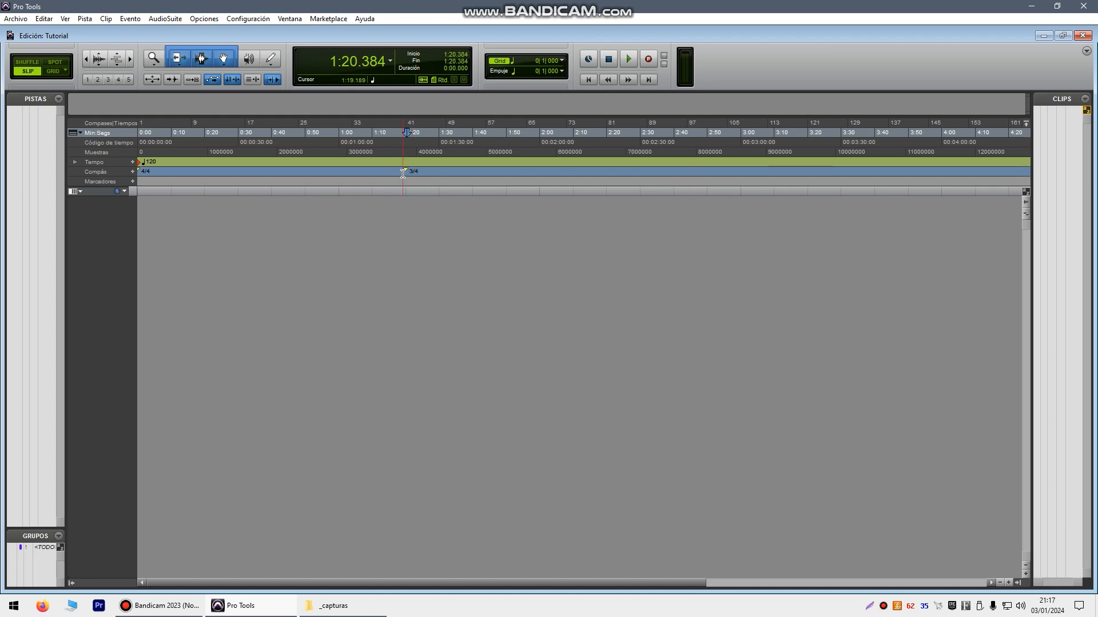
# Insert tempo changes of 100 BPM at bar 41, 120 BPM at bar 73 and 60 BPM at about 0:30
pyautogui.click(132, 162)
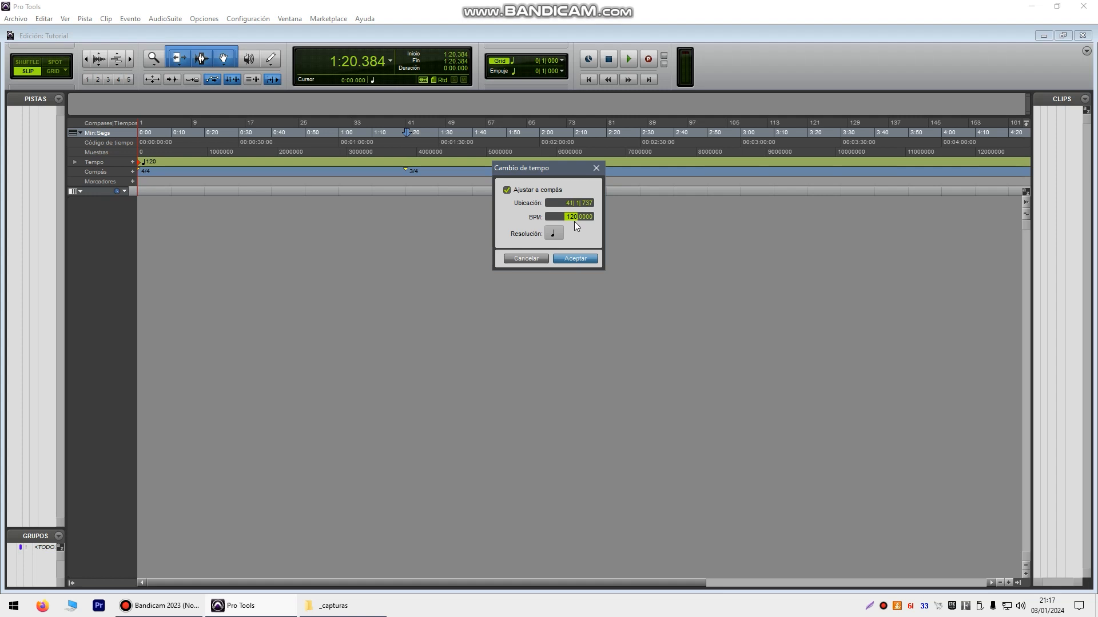
pyautogui.click(577, 259)
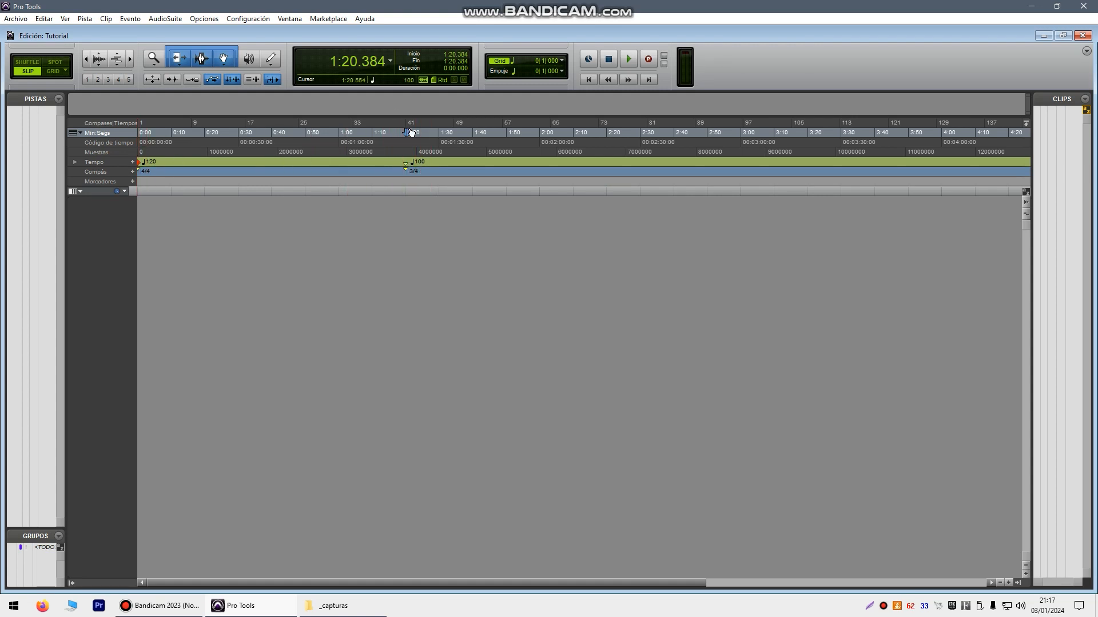
pyautogui.click(596, 124)
pyautogui.click(133, 162)
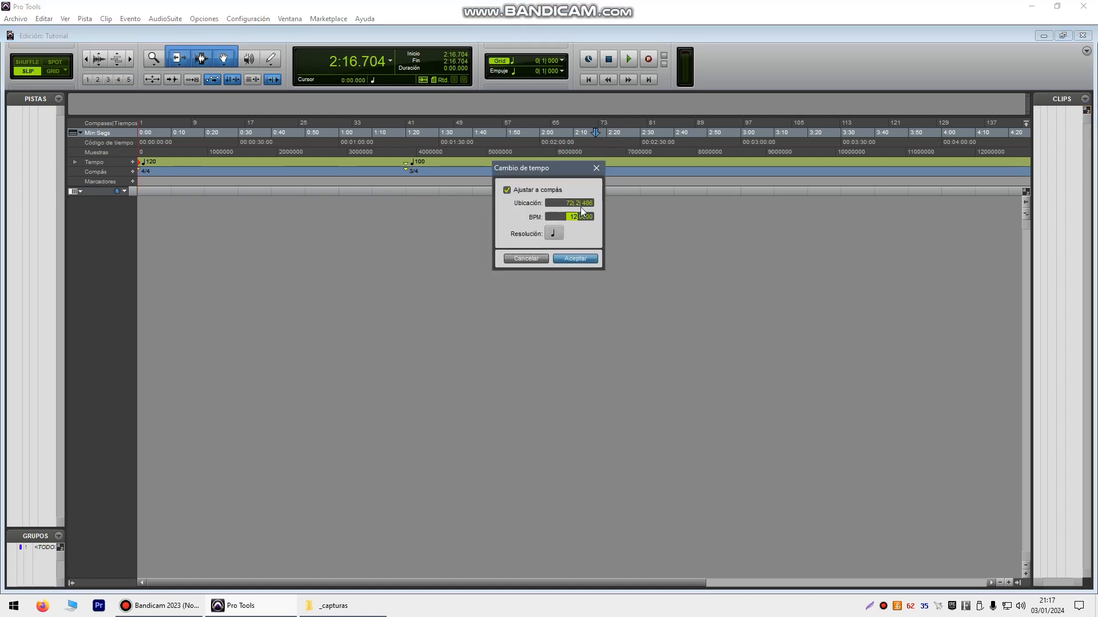
pyautogui.click(564, 259)
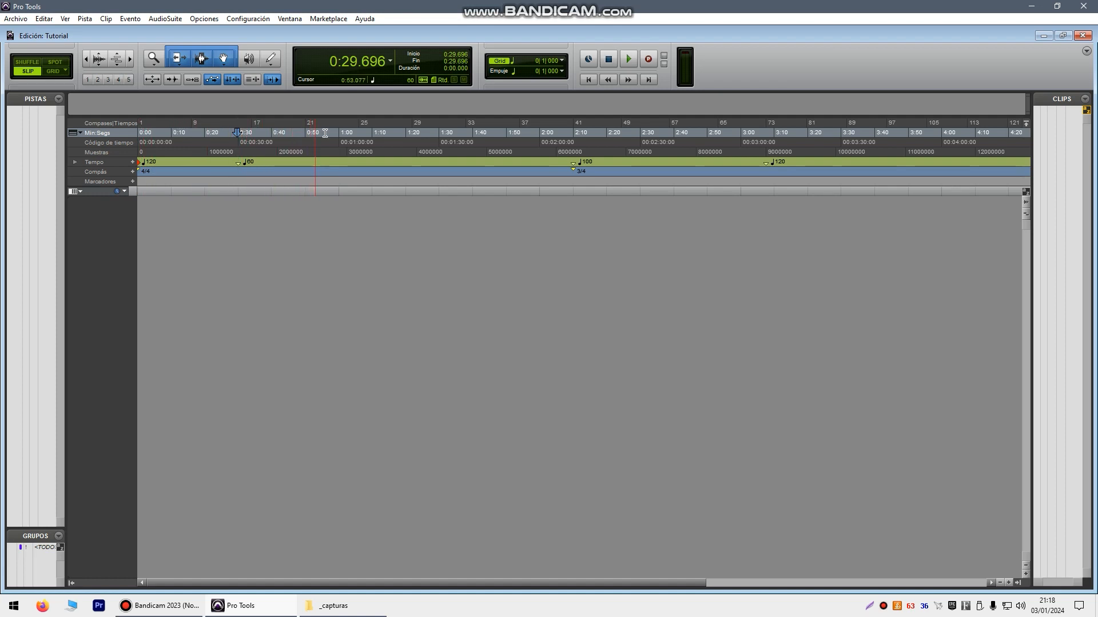
# Select a timeline range from about 1:32 to 2:12 and make bars and beats the main time scale
pyautogui.moveTo(582, 134); pyautogui.dragTo(446, 133)
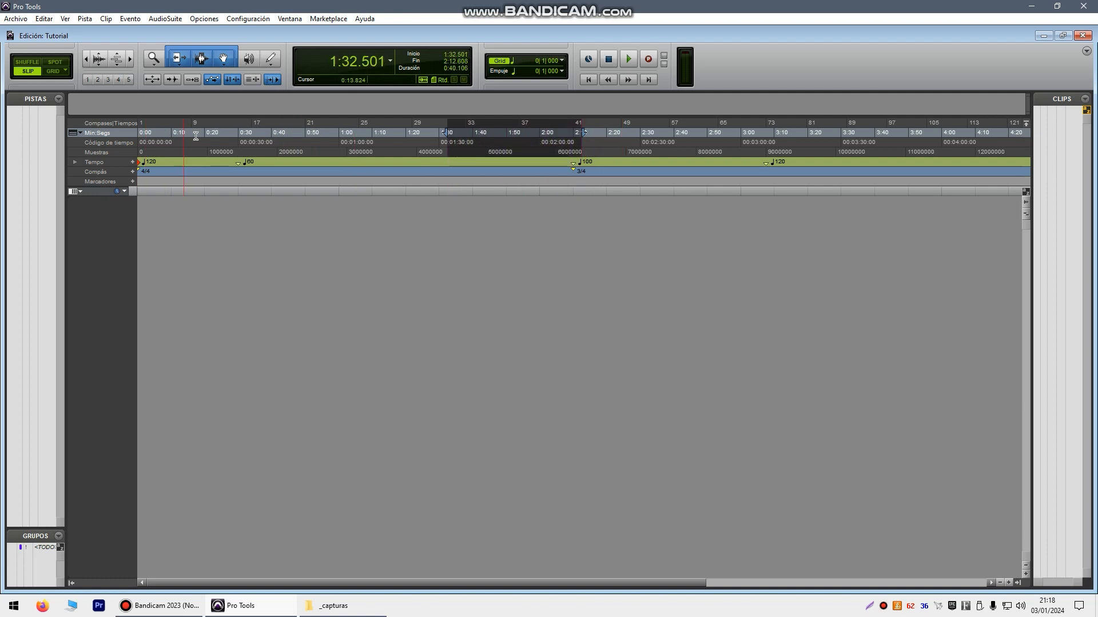
pyautogui.click(341, 269)
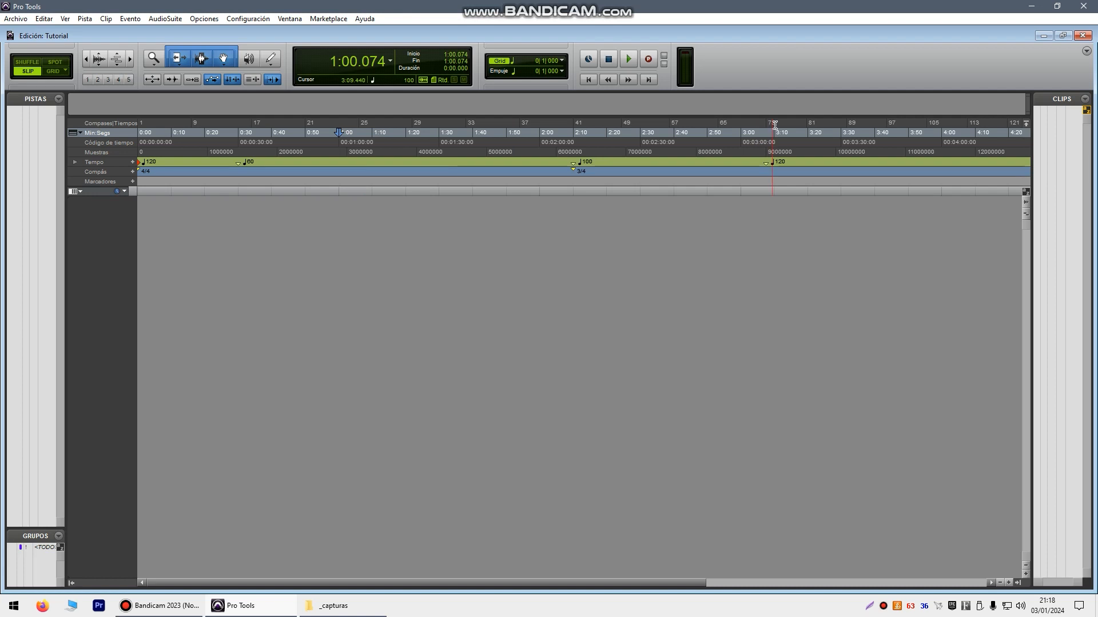
pyautogui.moveTo(977, 123); pyautogui.dragTo(763, 126)
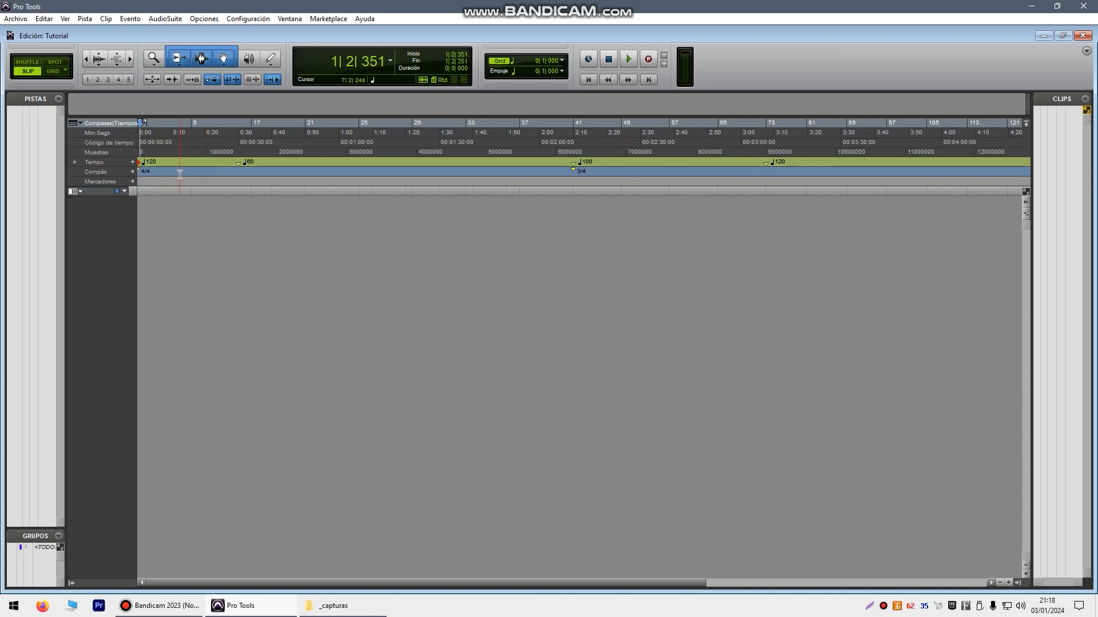
# Create a click track, and play the session briefly to hear the metronome
pyautogui.click(85, 19)
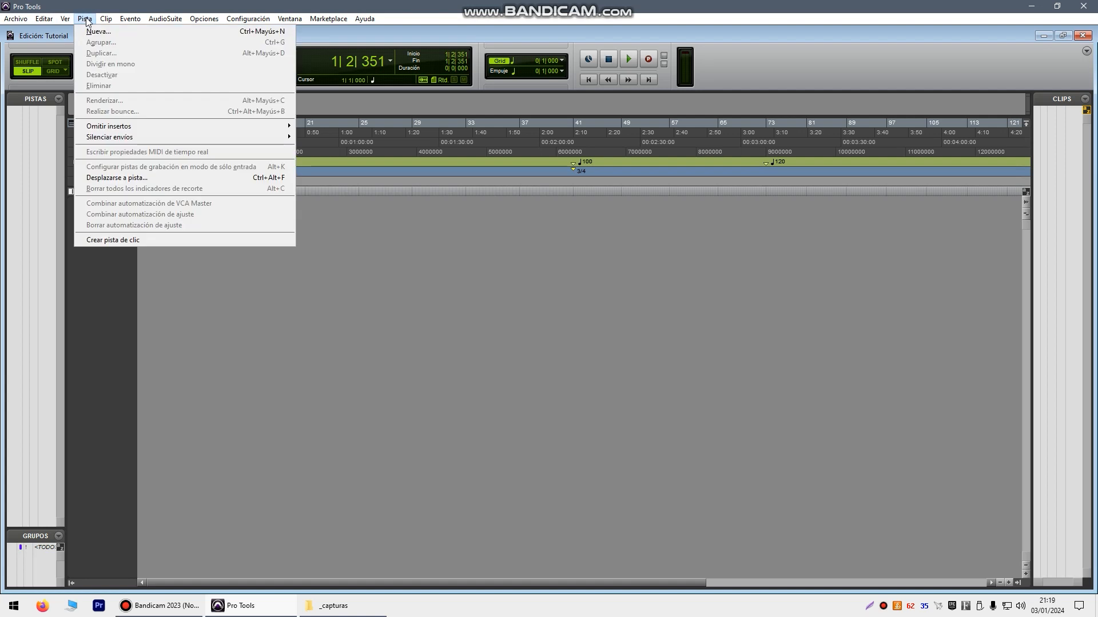
pyautogui.click(122, 241)
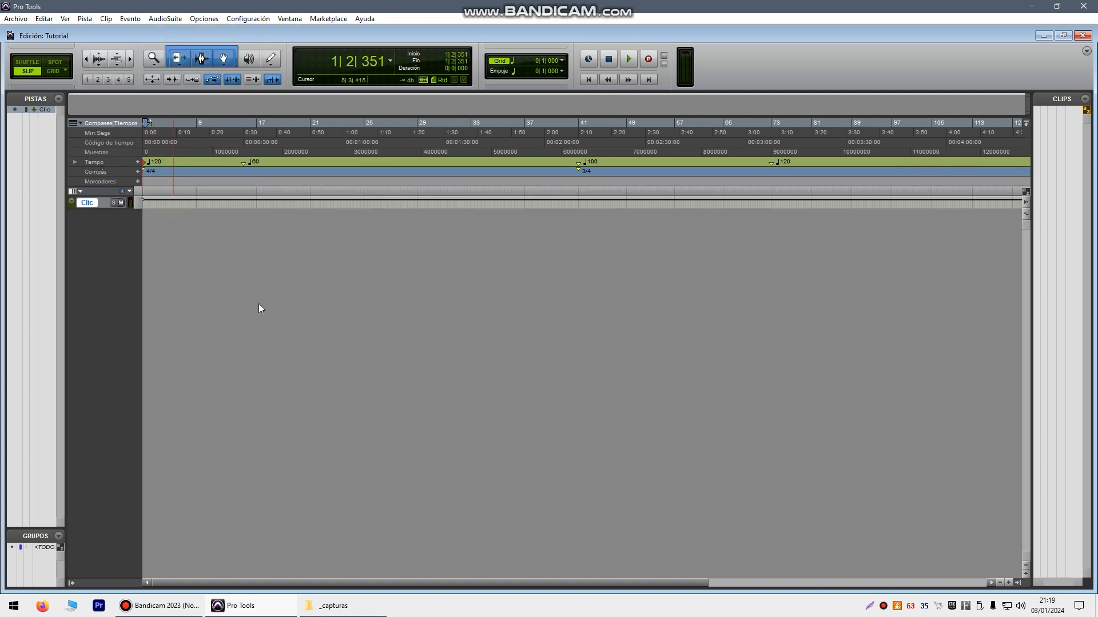
pyautogui.click(630, 59)
pyautogui.click(606, 65)
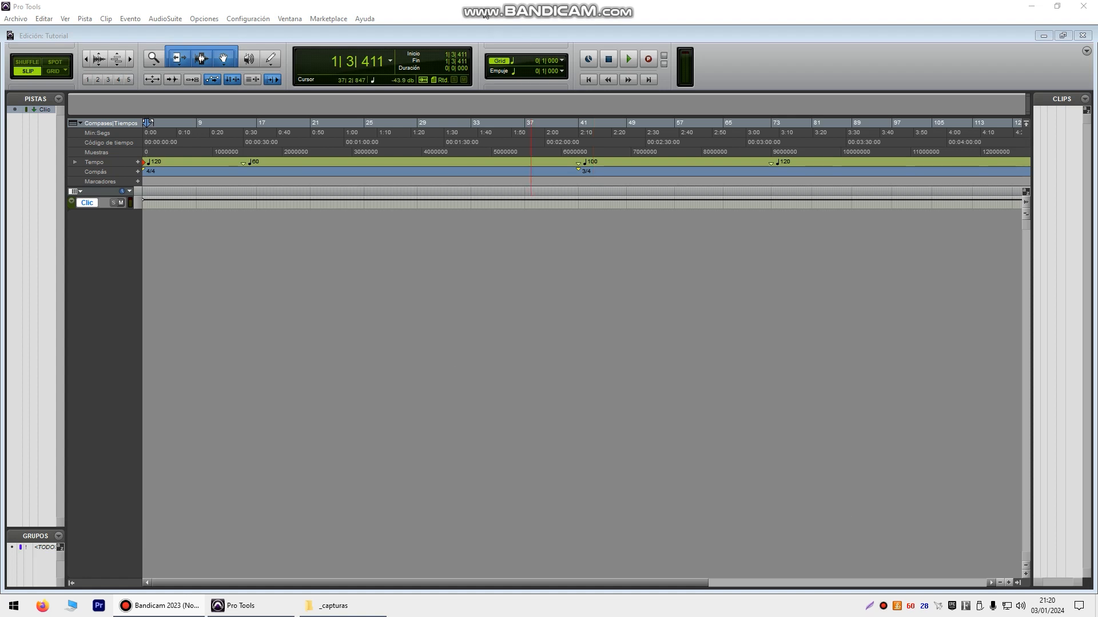
# Open the hardware setup to view the connected audio peripheral, and close it
pyautogui.click(462, 5)
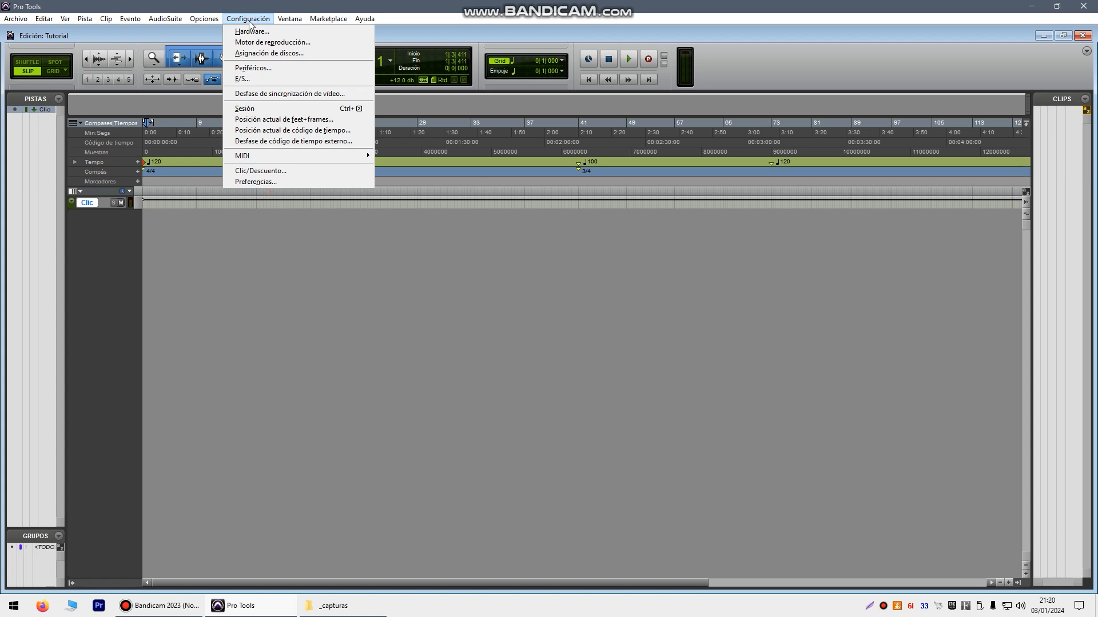
pyautogui.click(254, 33)
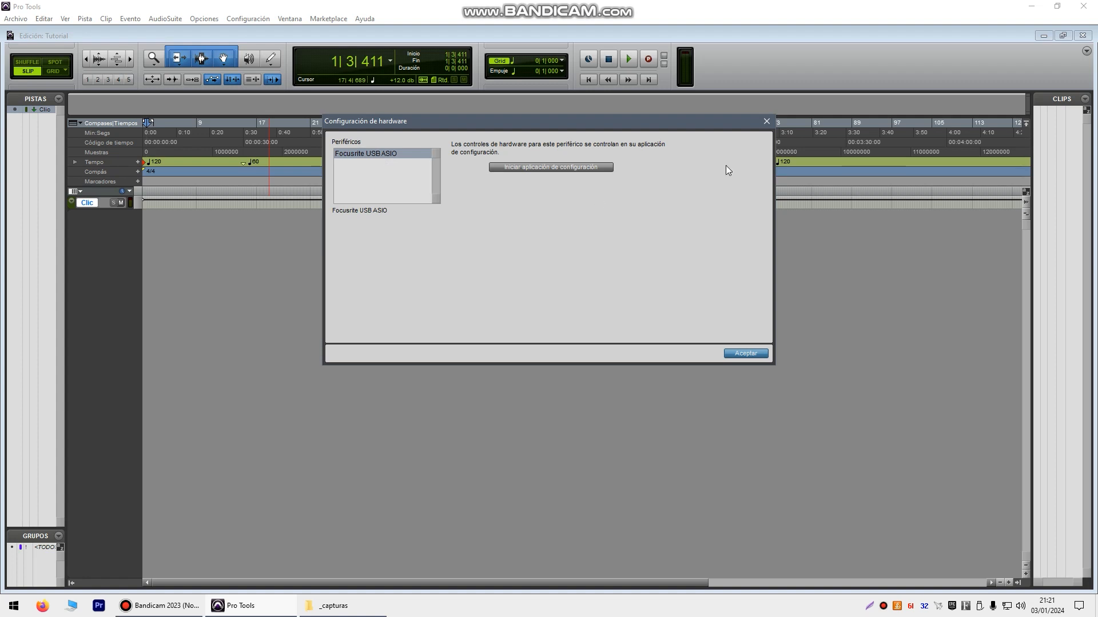
pyautogui.click(746, 354)
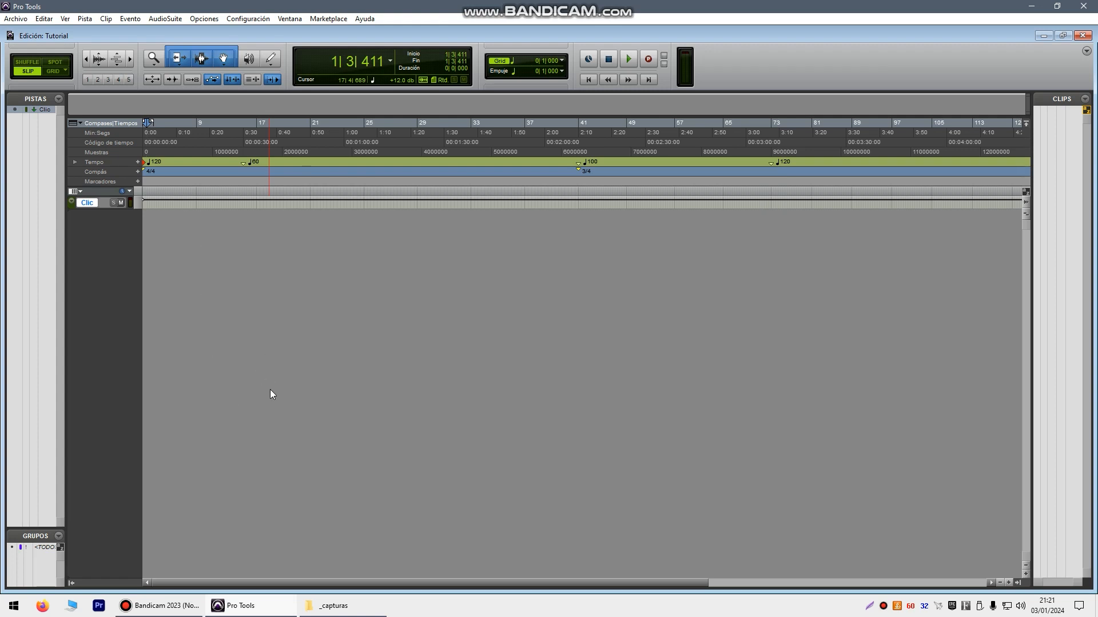
# Create one new mono audio track with a samples timebase
pyautogui.click(83, 19)
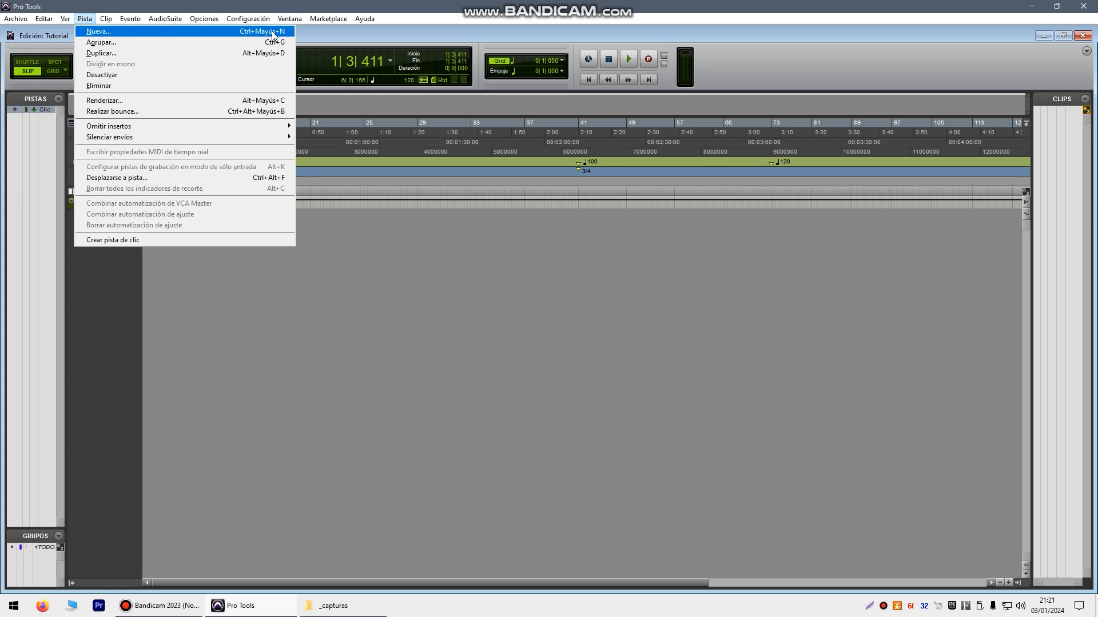
pyautogui.click(154, 33)
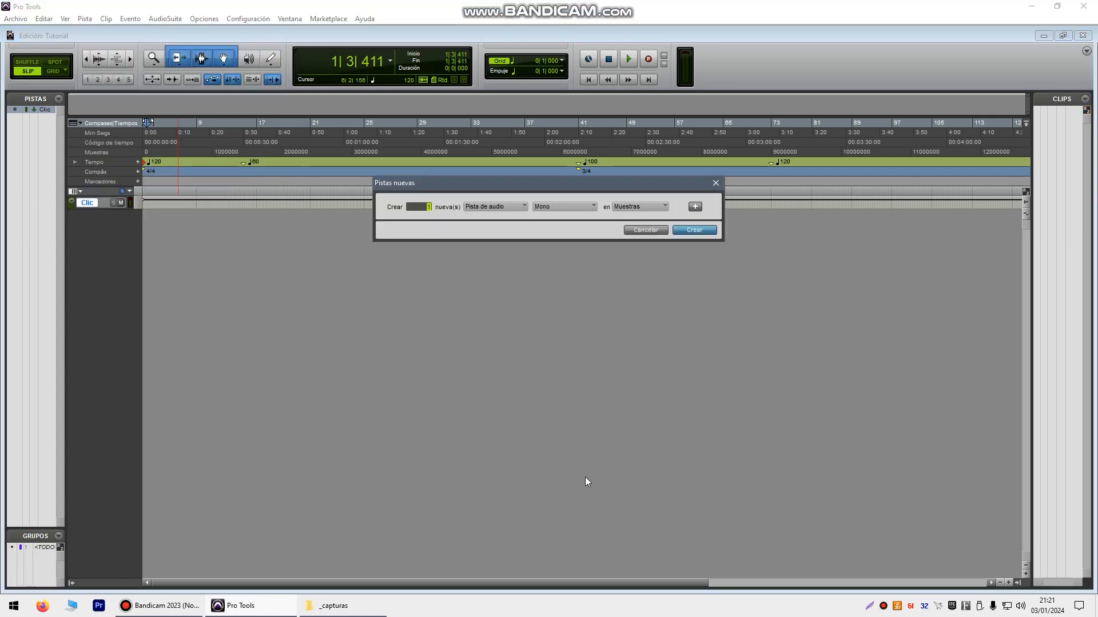
pyautogui.click(581, 206)
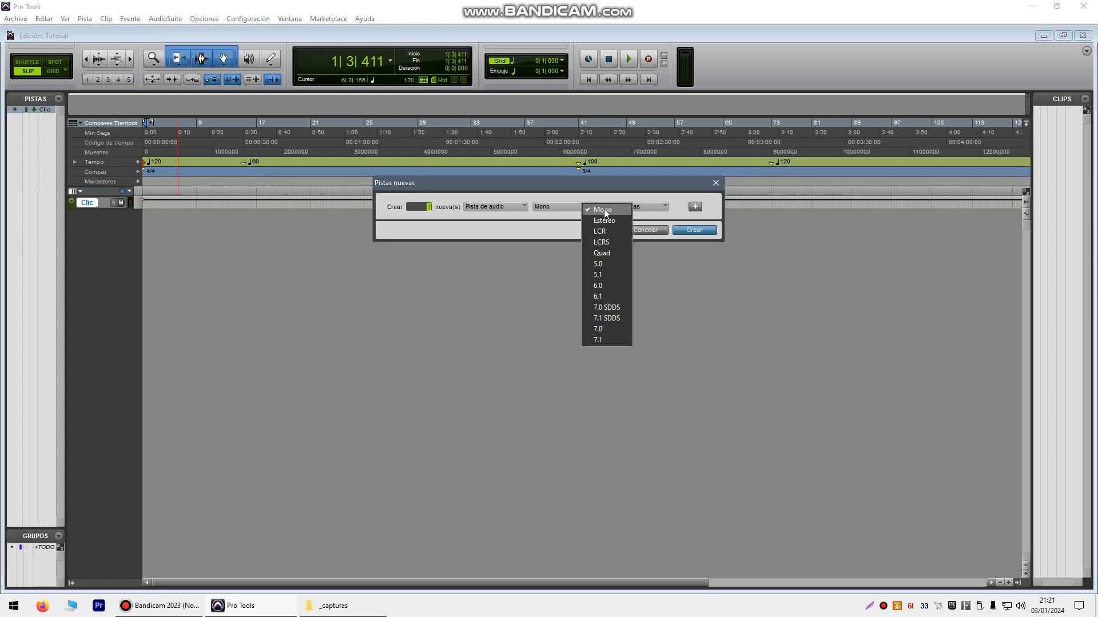
pyautogui.click(552, 179)
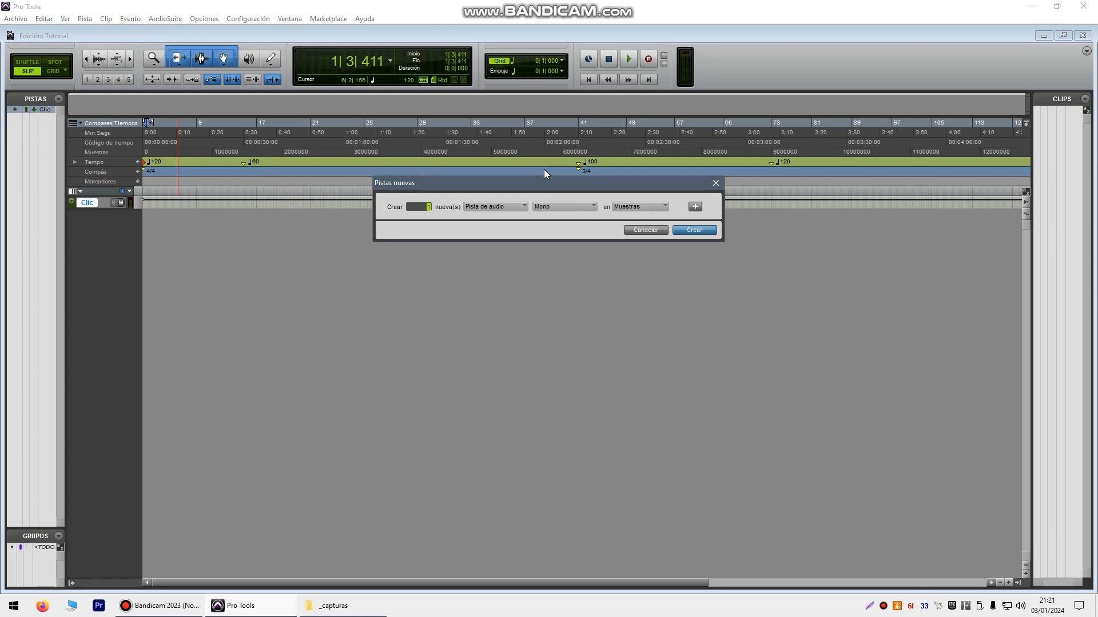
pyautogui.moveTo(526, 182); pyautogui.dragTo(471, 262)
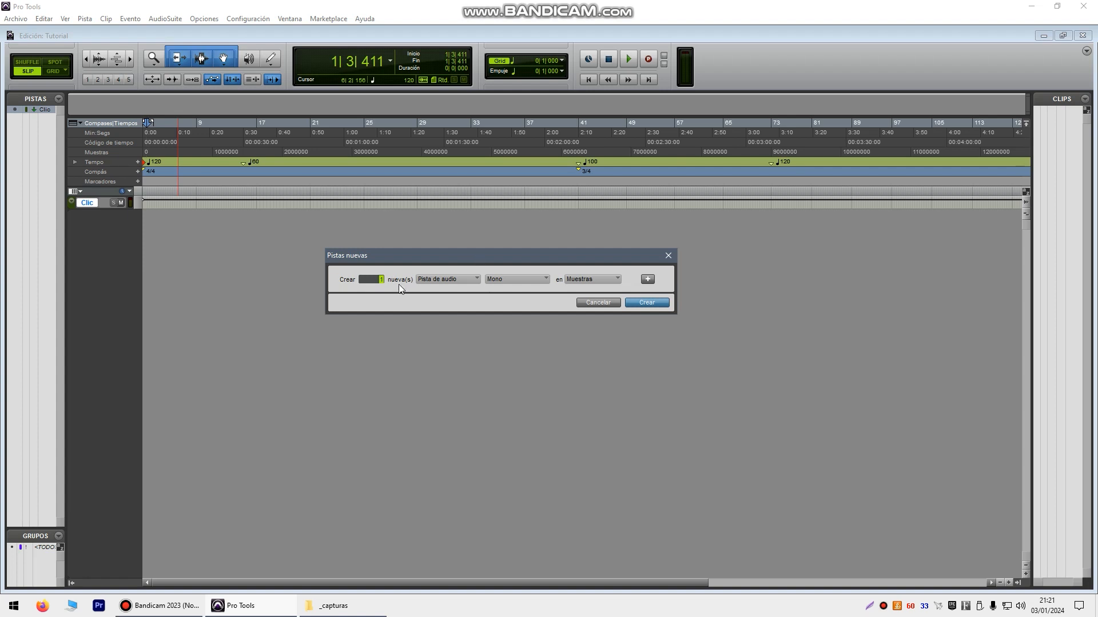
pyautogui.click(661, 305)
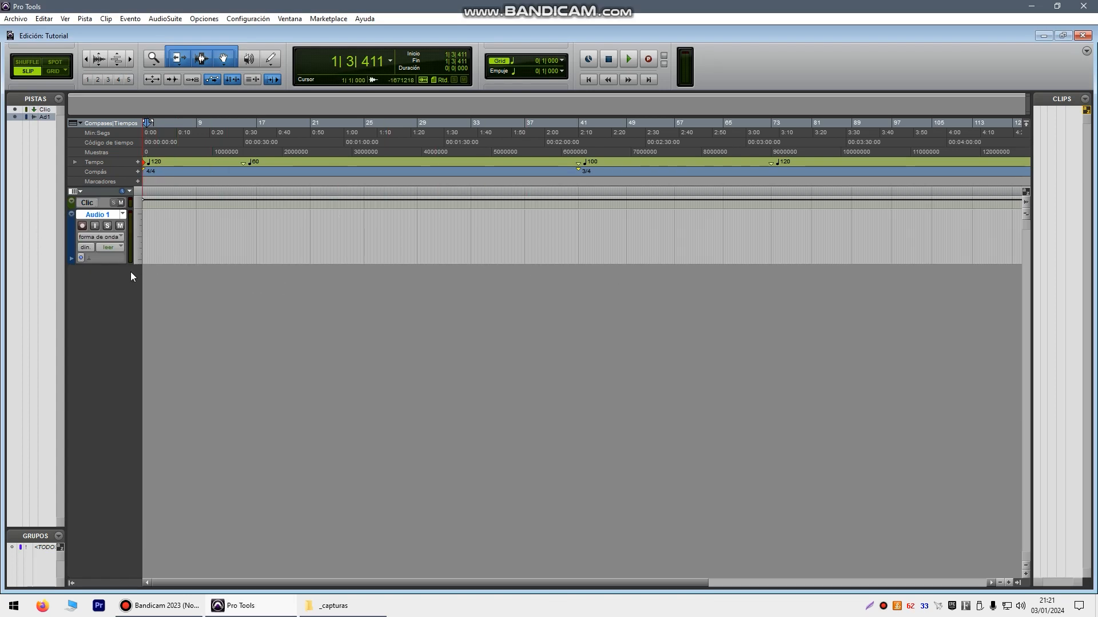
# Rename the new audio track as Bajo
pyautogui.doubleClick(100, 216)
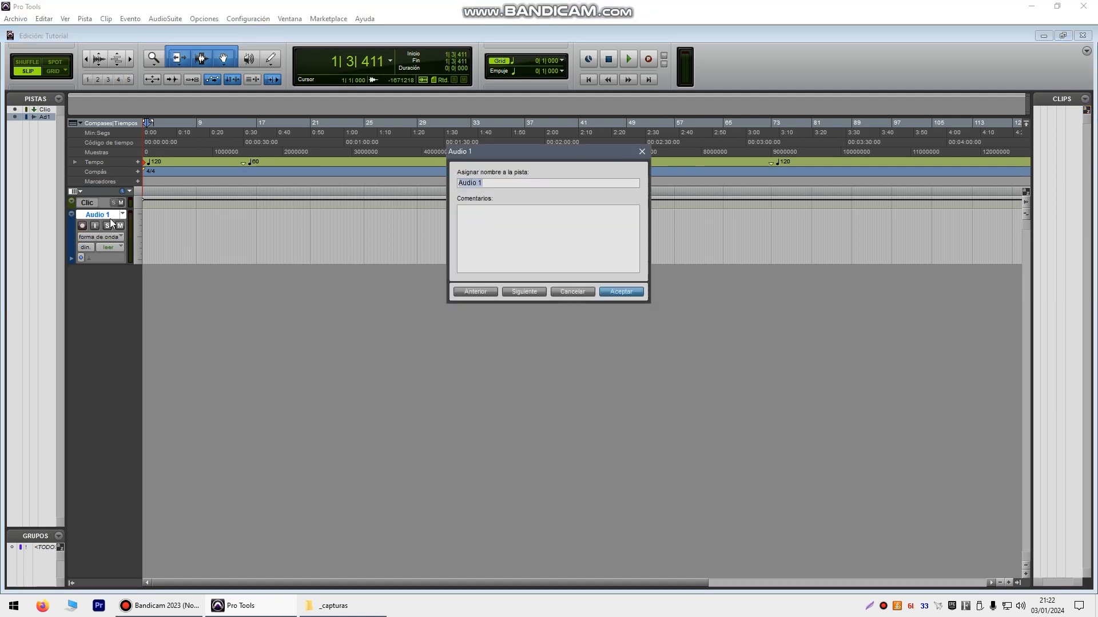
pyautogui.write('Bajo')
pyautogui.click(626, 292)
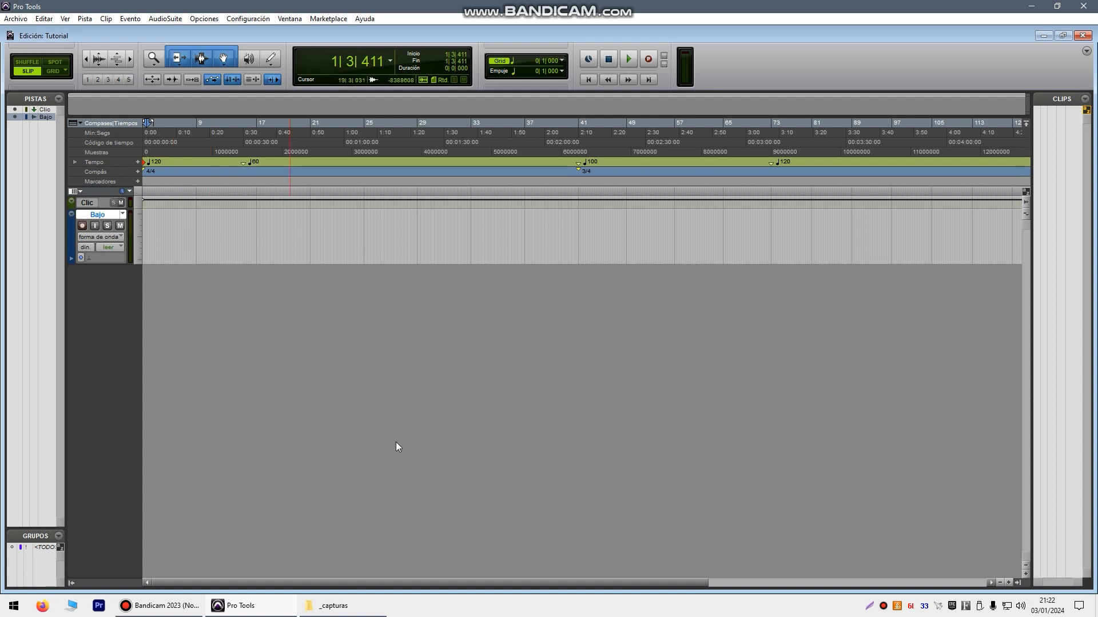
# Record-enable and mute the Bajo track, and switch both states off again
pyautogui.click(82, 228)
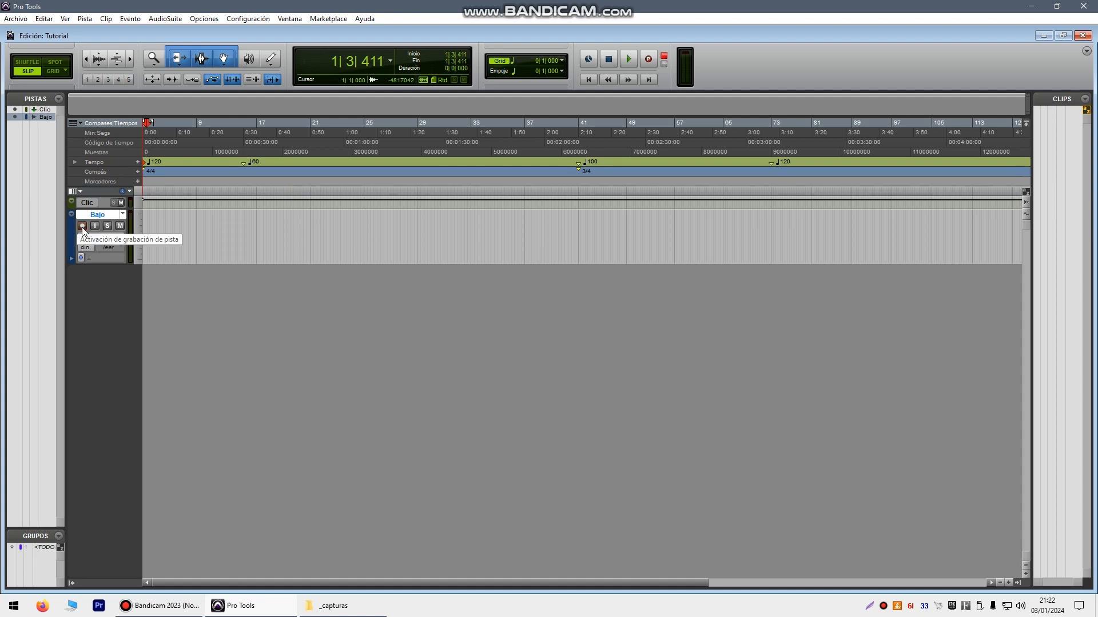
pyautogui.click(121, 227)
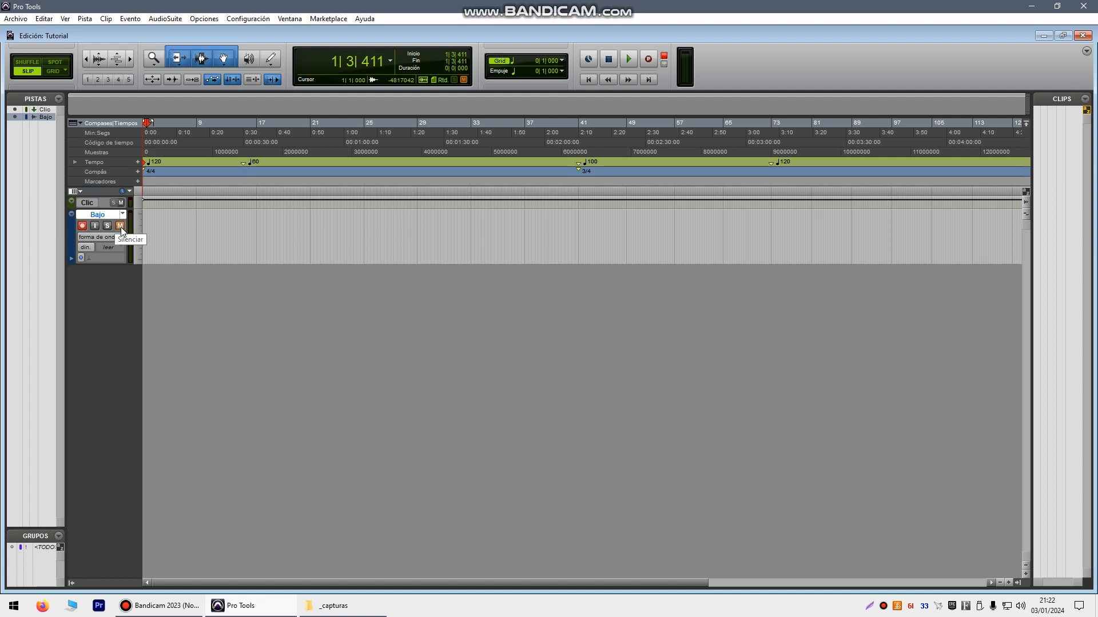
pyautogui.click(120, 228)
pyautogui.click(82, 226)
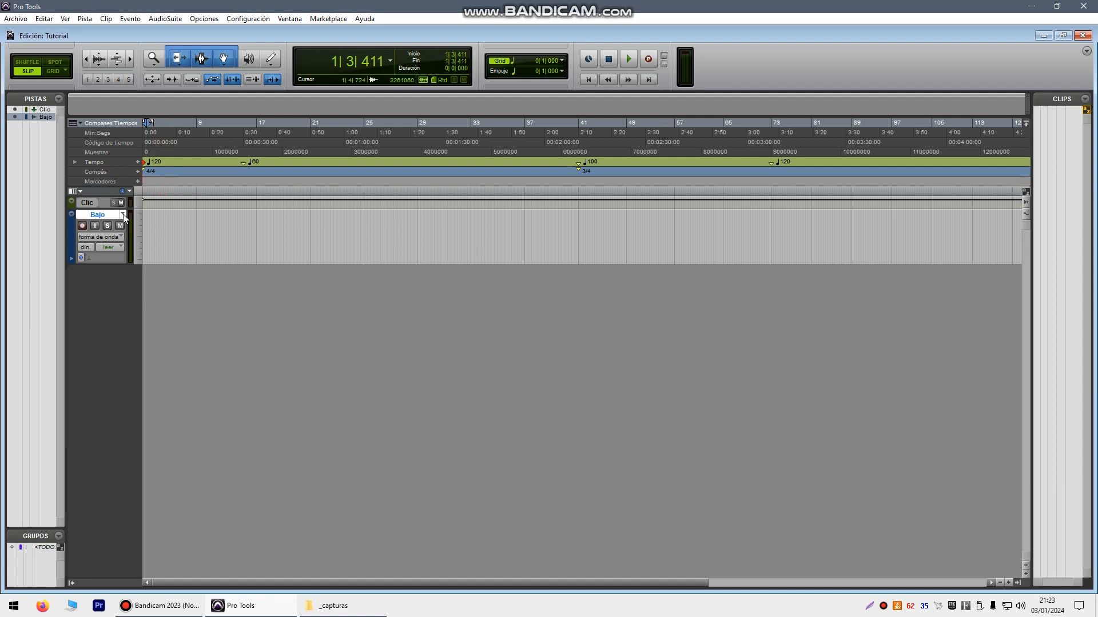
# Show the I/O (E/S) column in the Edit window
pyautogui.click(66, 20)
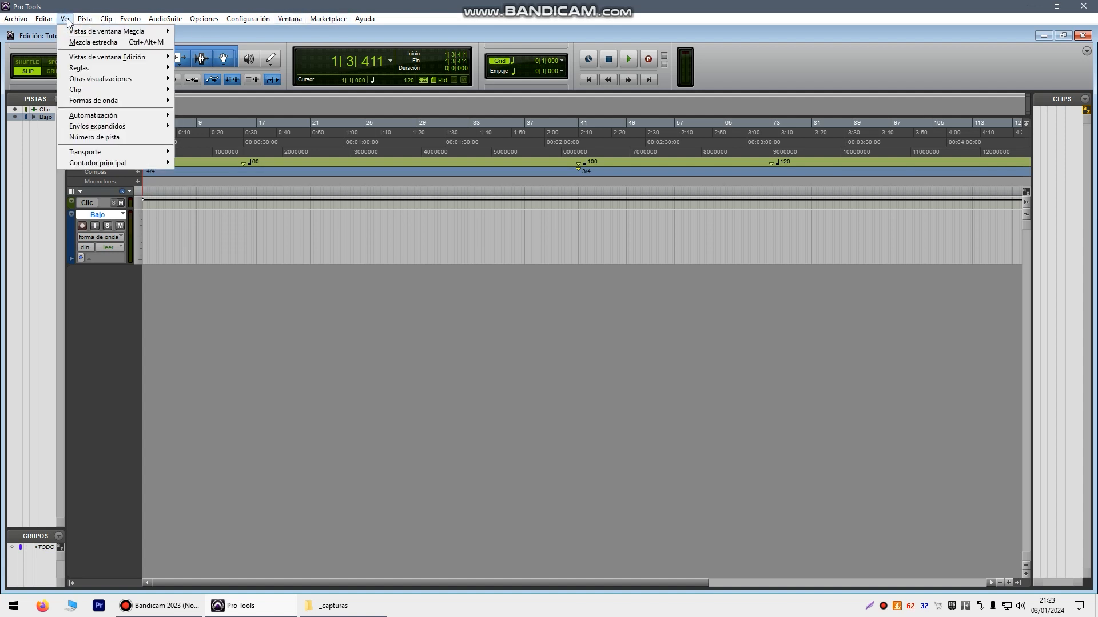
pyautogui.moveTo(85, 60)
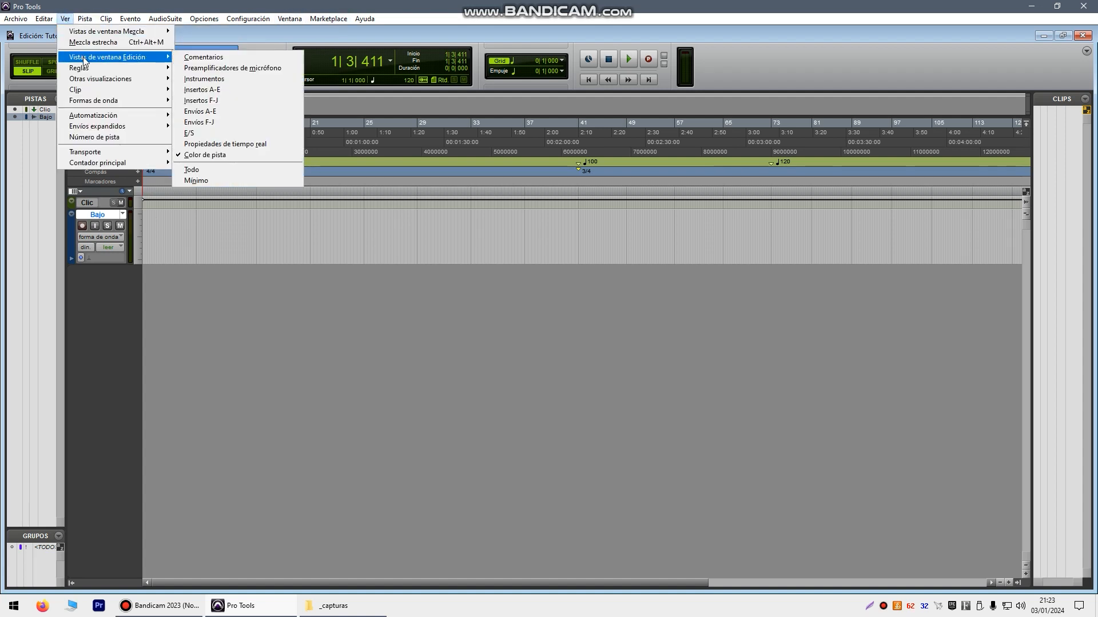
pyautogui.click(188, 134)
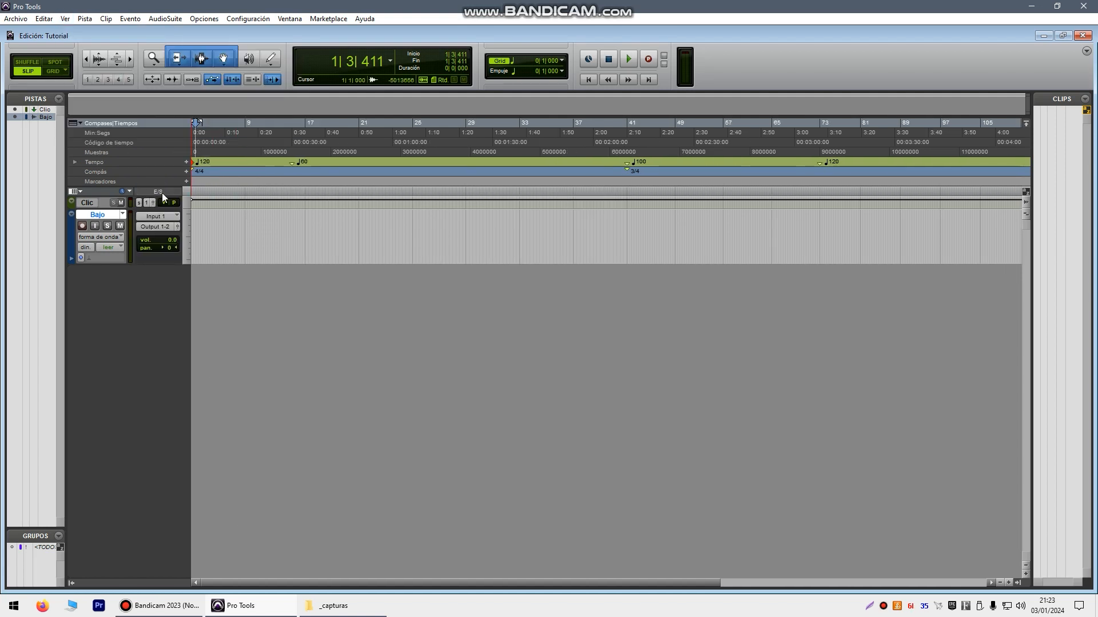
# Assign the interface's Input 1 (Mono) as the Bajo track's input
pyautogui.click(177, 215)
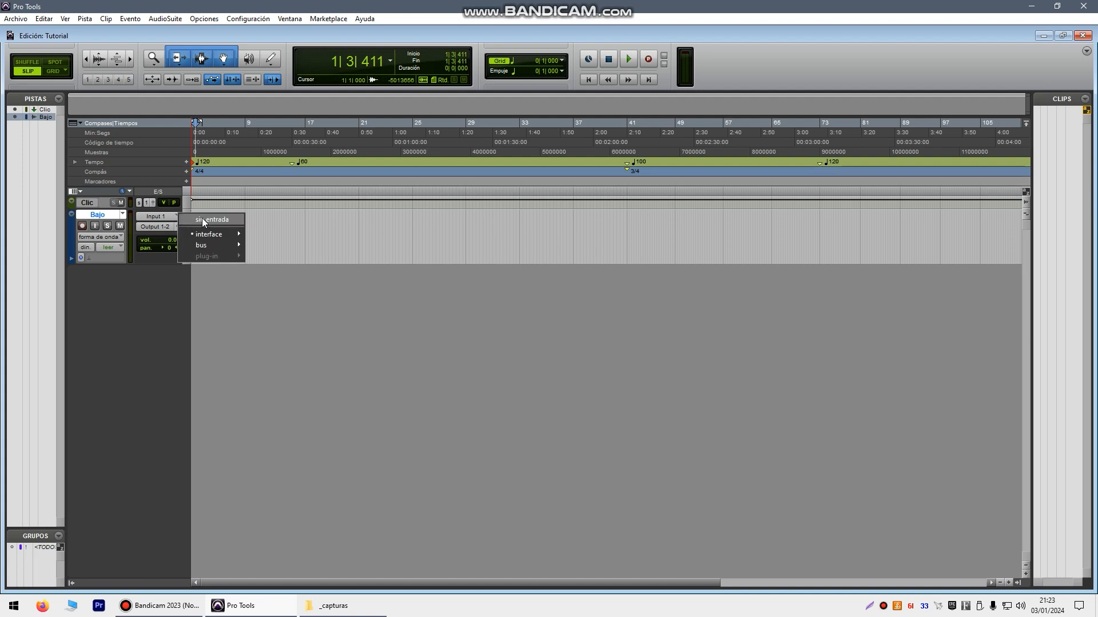
pyautogui.moveTo(211, 235)
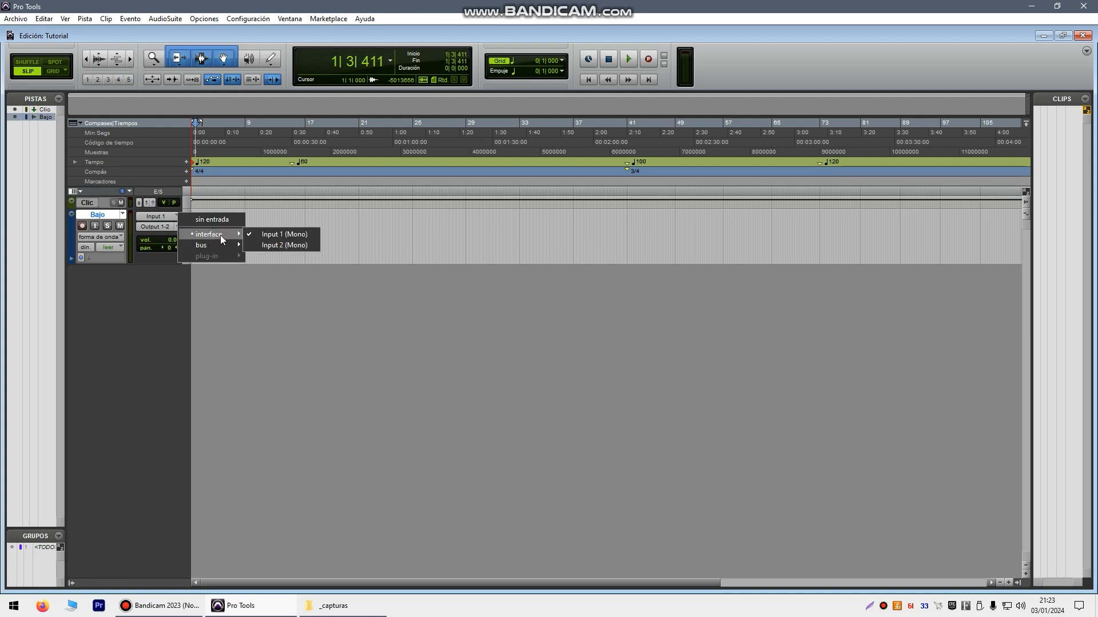
pyautogui.click(289, 235)
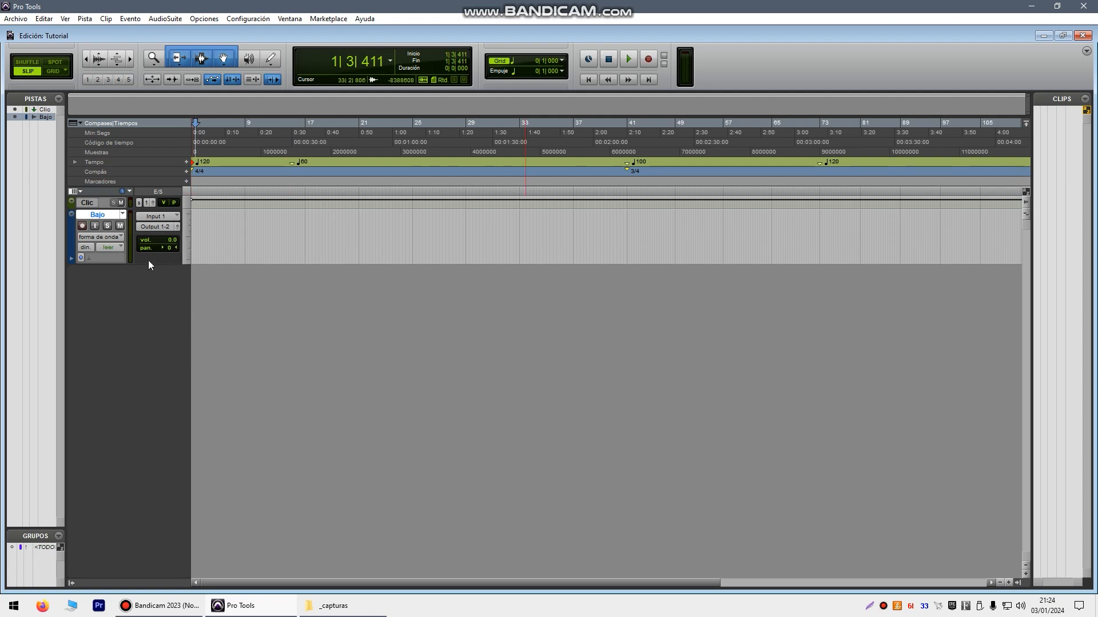
# Record-enable the Bajo track and record a take about 32 bars long from near the session start
pyautogui.click(82, 227)
pyautogui.click(649, 59)
pyautogui.click(629, 59)
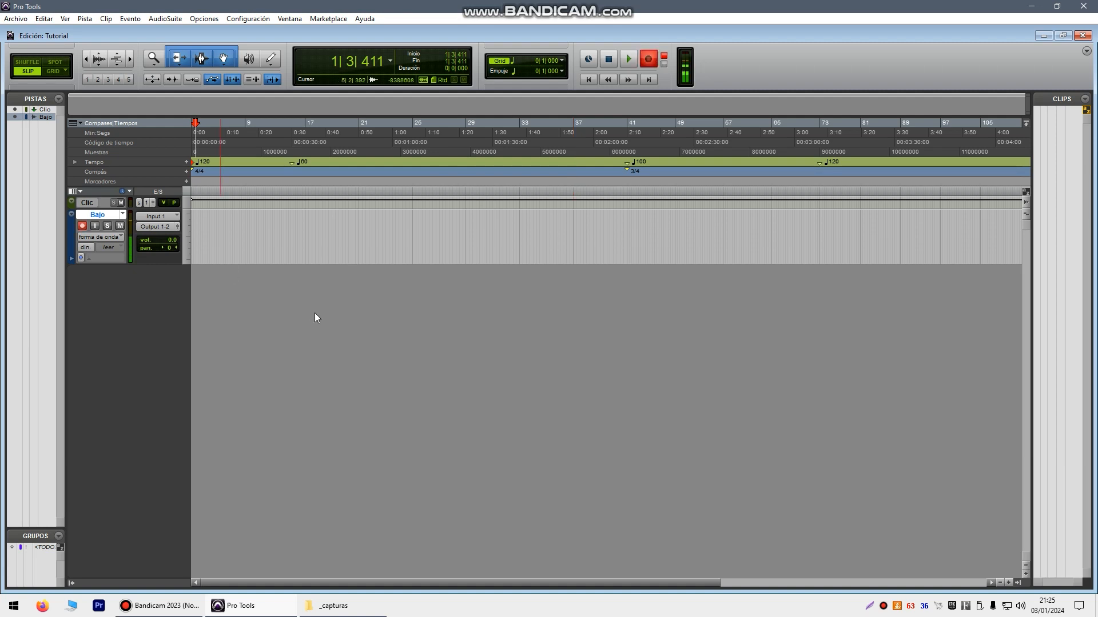
pyautogui.press('space')
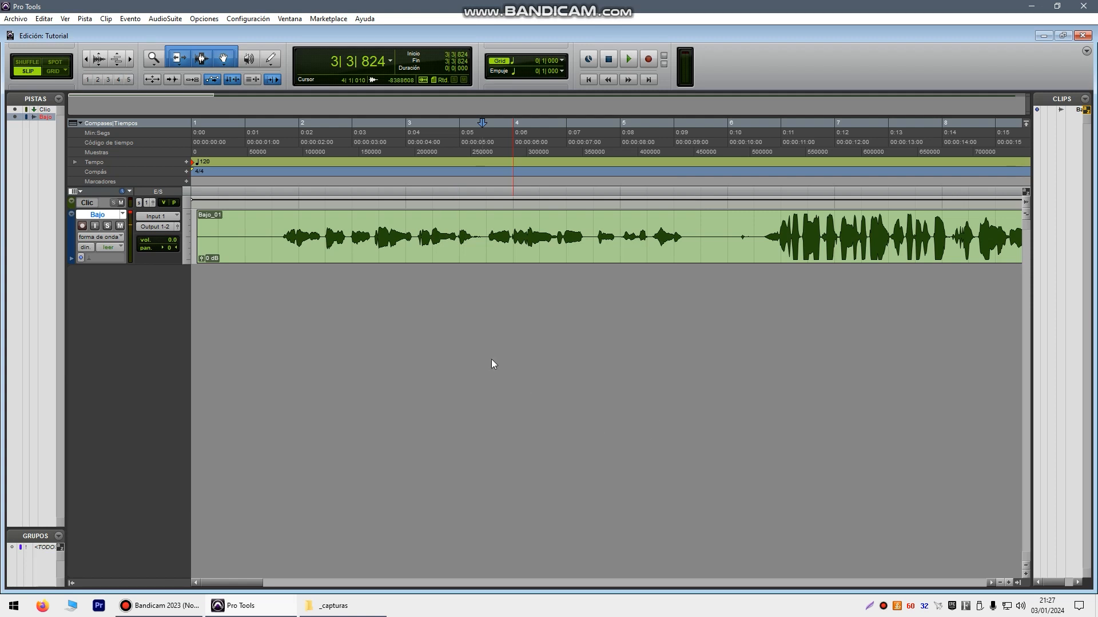
# Move the Bajo_01 clip to the session start at 1|1|000, and split it at 3|3|681
pyautogui.click(484, 231)
pyautogui.moveTo(489, 247); pyautogui.dragTo(416, 258)
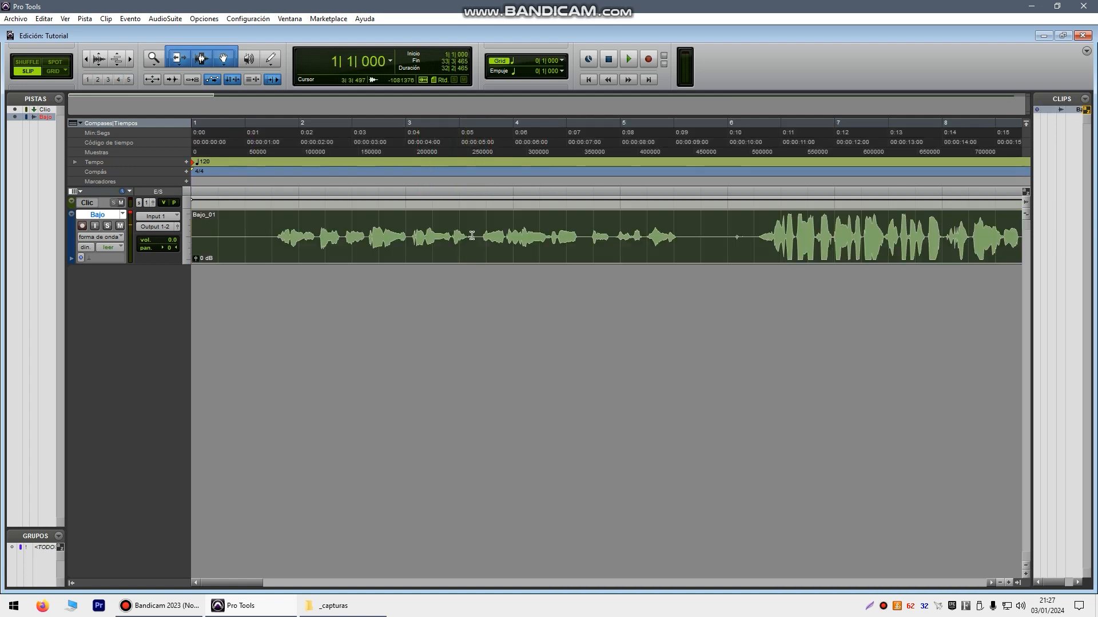
pyautogui.click(477, 236)
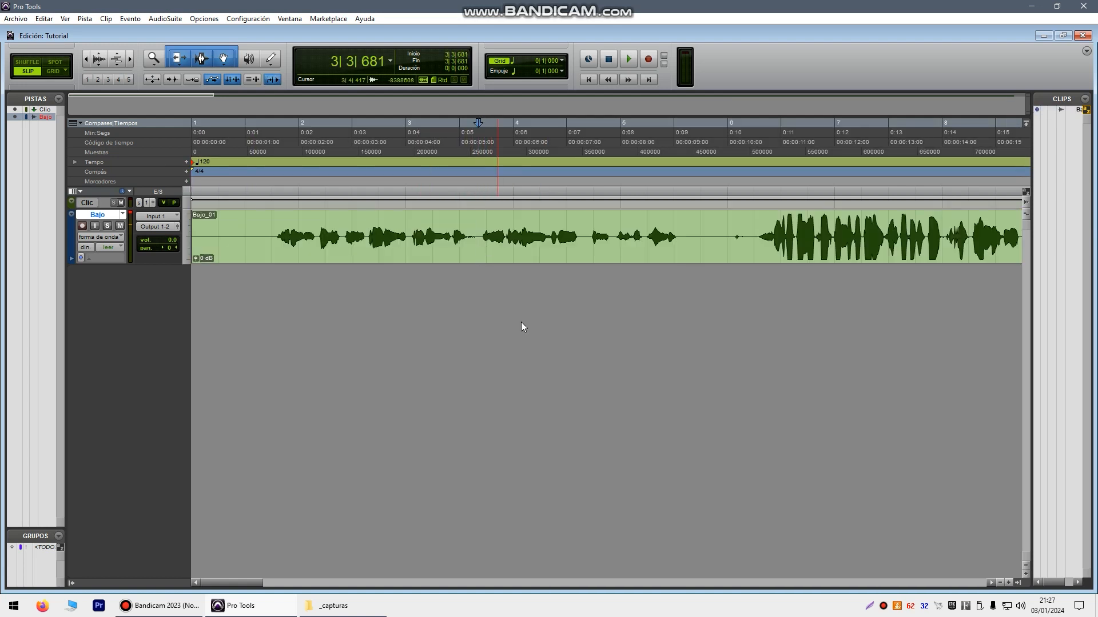
pyautogui.hotkey('ctrl', 'e')
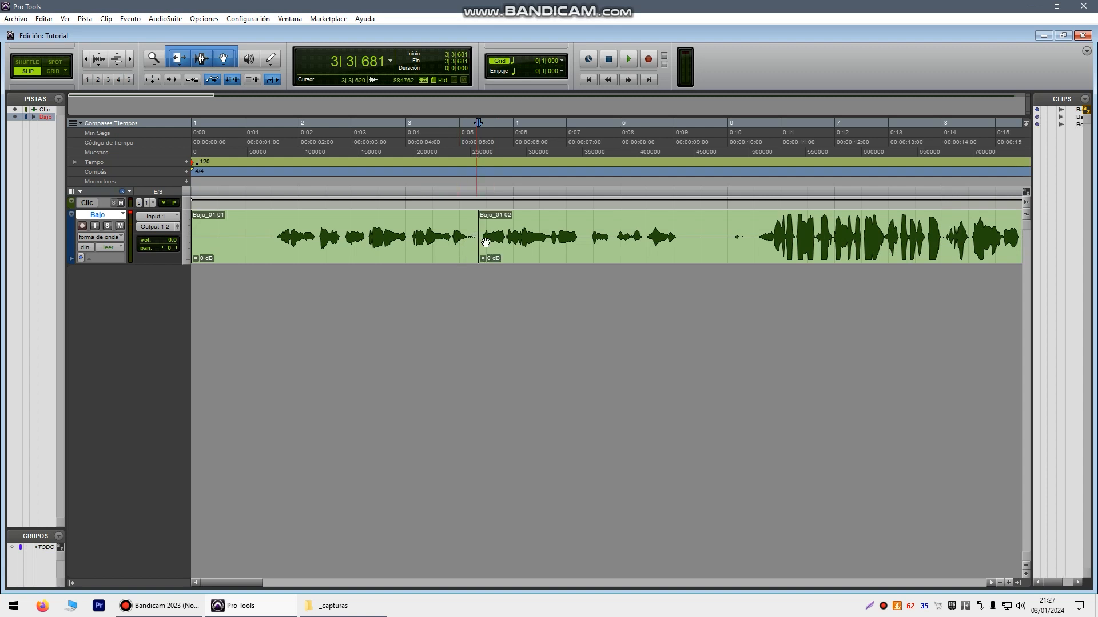
# Split the Bajo track's second clip at 5|3|538 and delete the piece between 3|3|660 and that split
pyautogui.moveTo(472, 247); pyautogui.dragTo(589, 266)
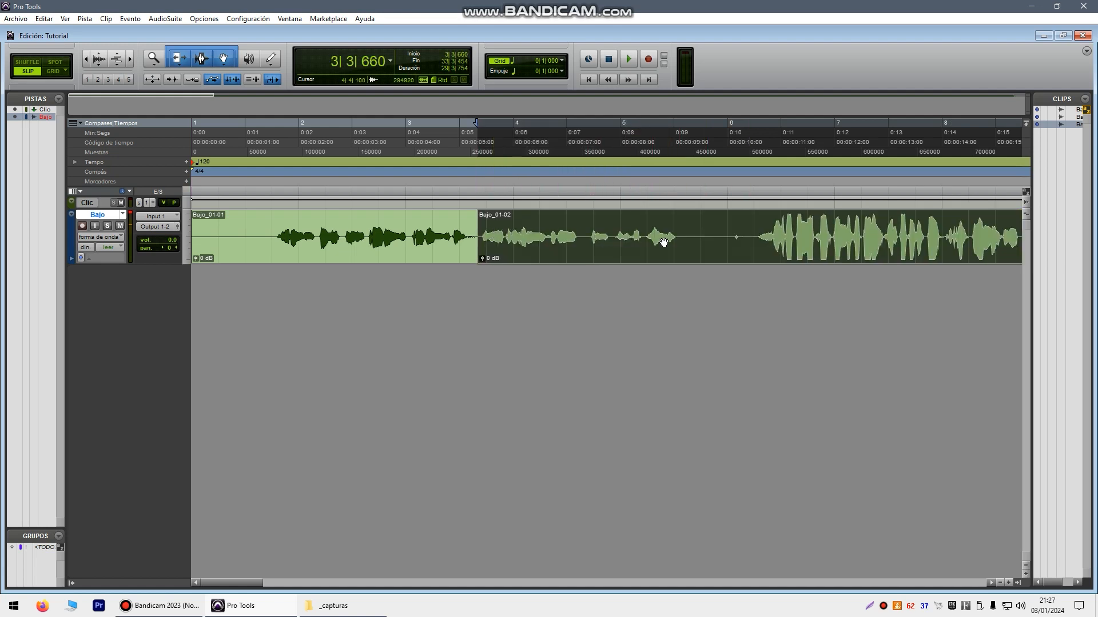
pyautogui.click(691, 182)
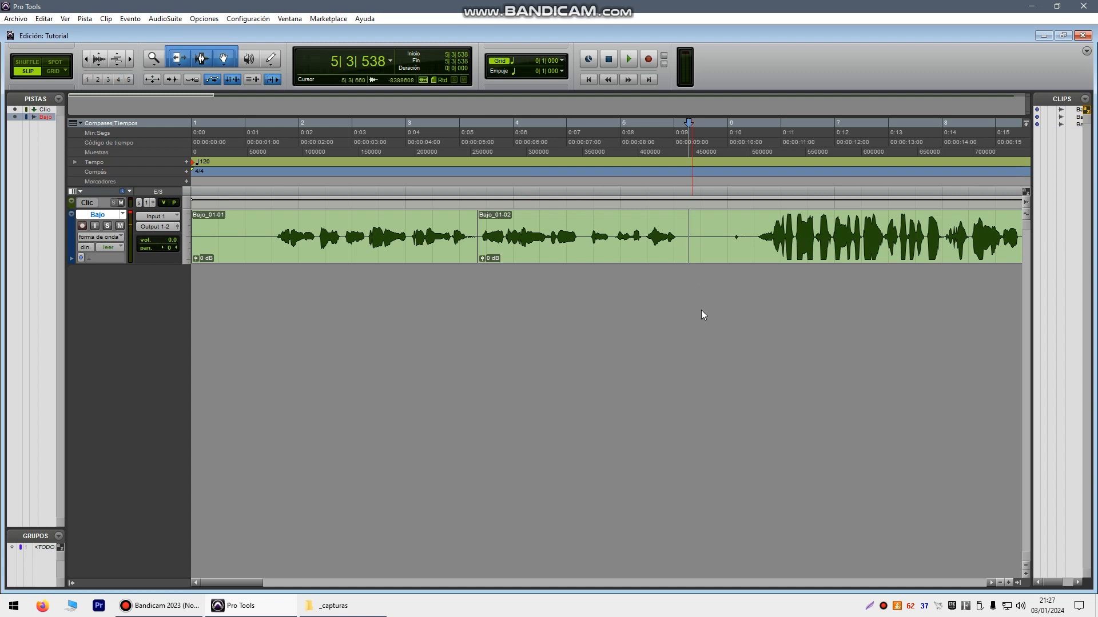
pyautogui.hotkey('ctrl', 'e')
pyautogui.rightClick(588, 258)
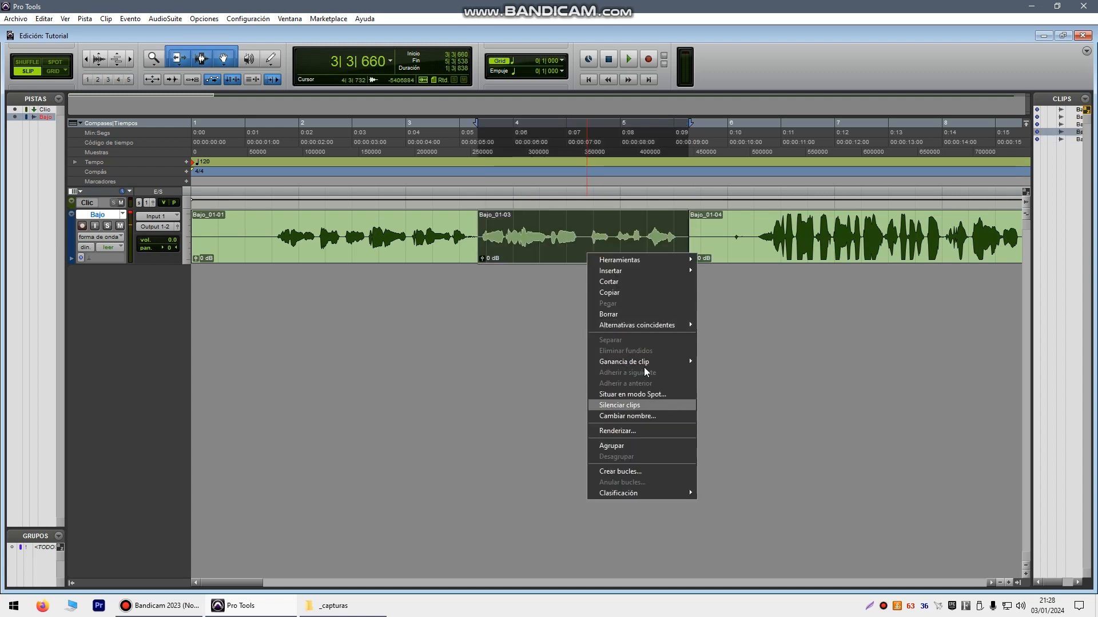
pyautogui.click(547, 249)
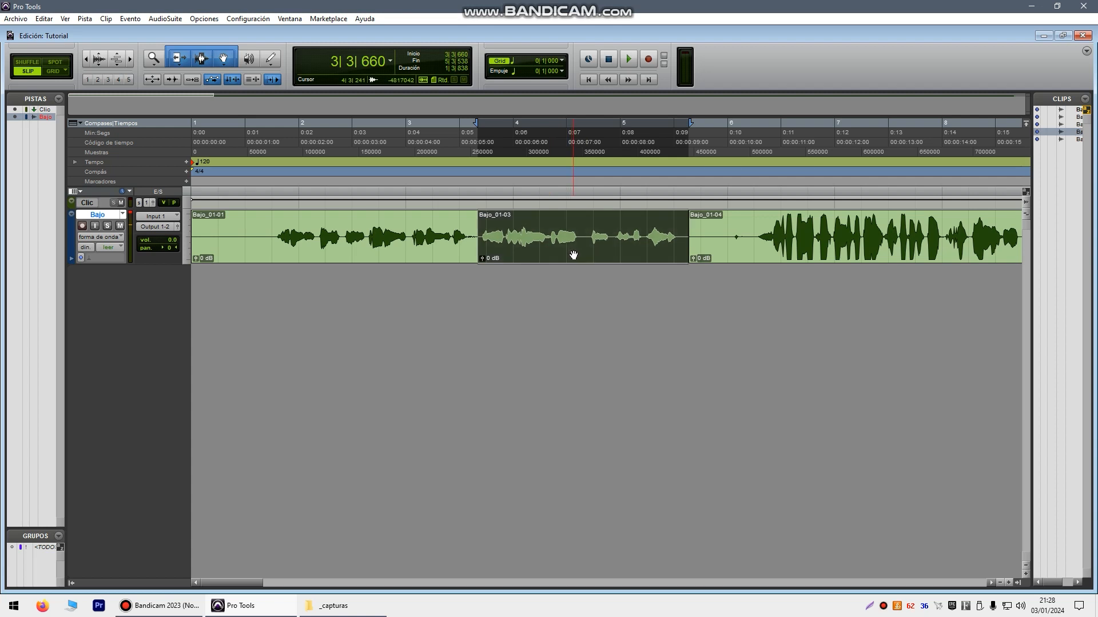
pyautogui.press('Delete')
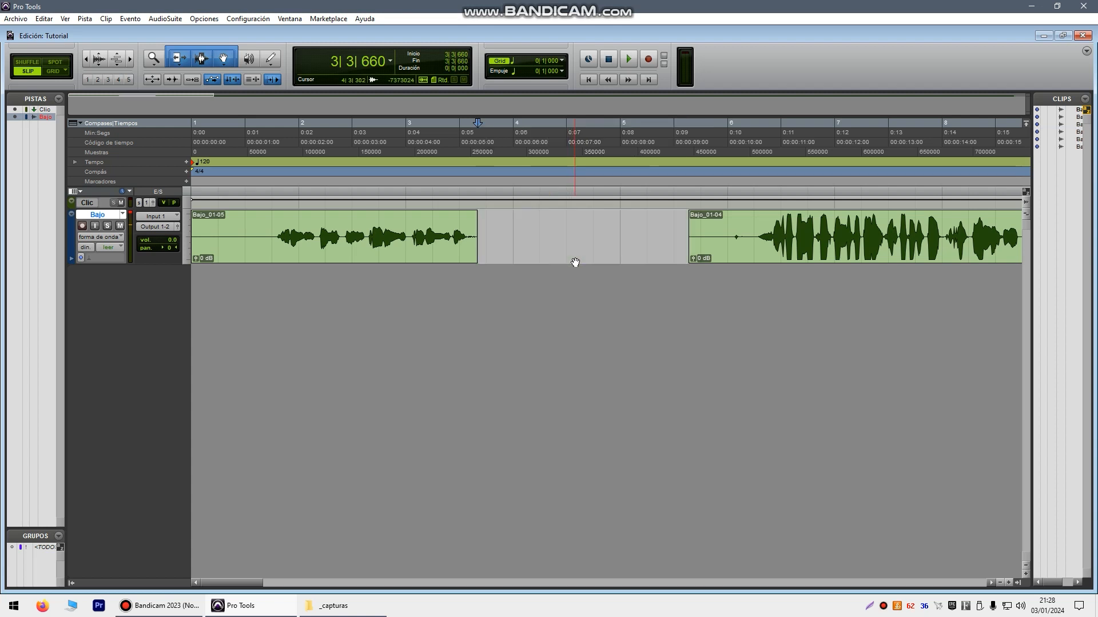
# With the Trim tool, shorten the first Bajo clip's end to 3|1|061 and extend it again until it meets the next clip
pyautogui.click(179, 61)
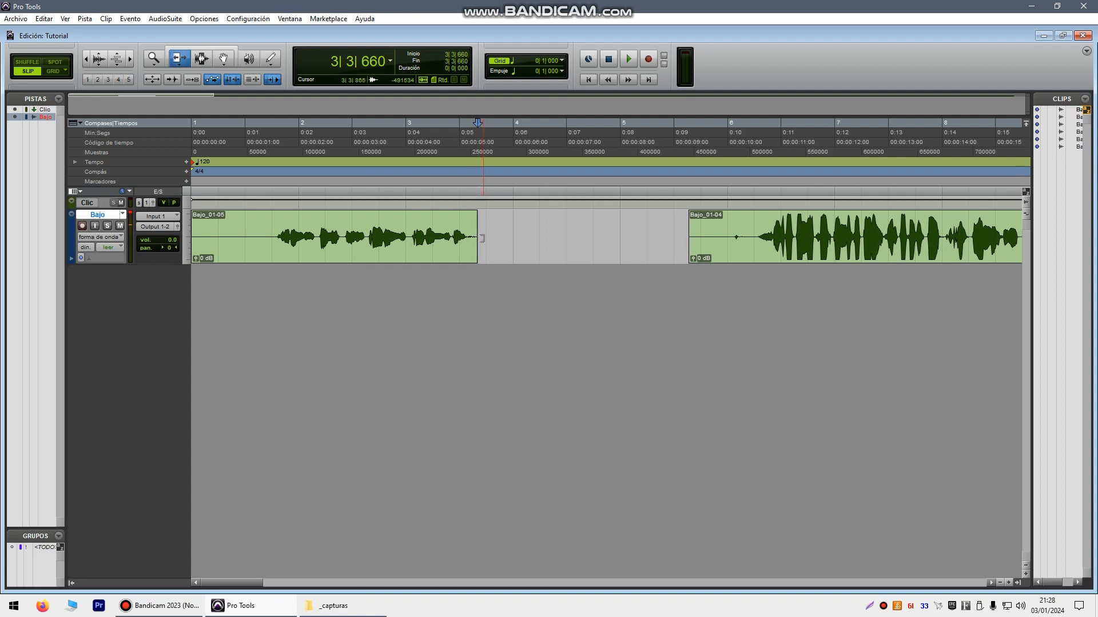
pyautogui.moveTo(478, 239); pyautogui.dragTo(413, 241)
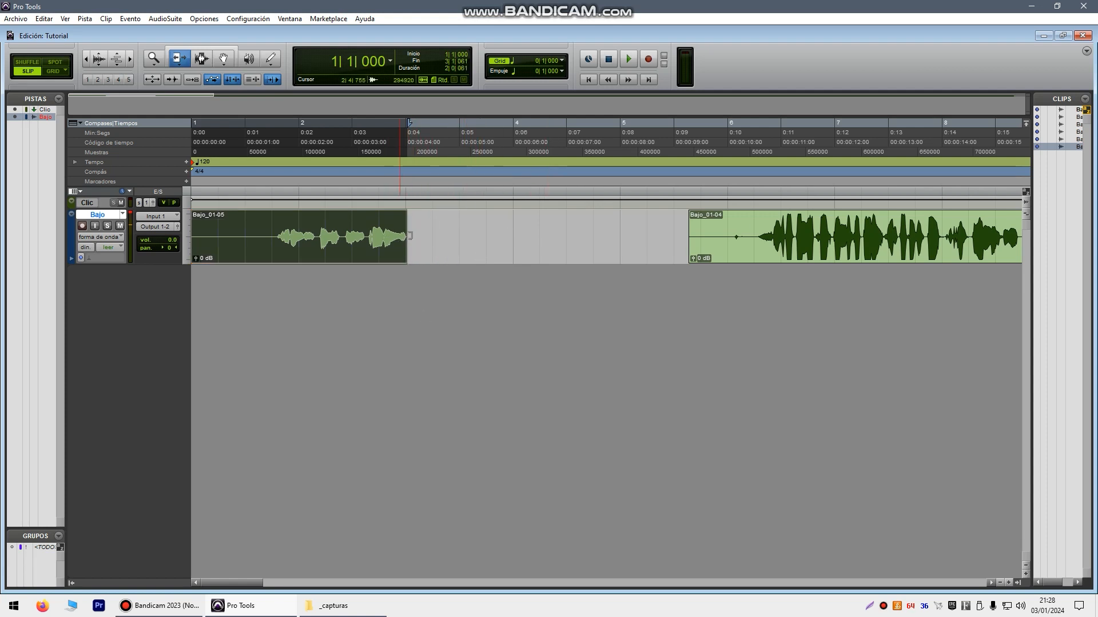
pyautogui.moveTo(403, 235); pyautogui.dragTo(688, 237)
# Split the first Bajo clip at 3|3|660 and delete the piece between that split and the next clip
pyautogui.press('F7')
pyautogui.click(478, 236)
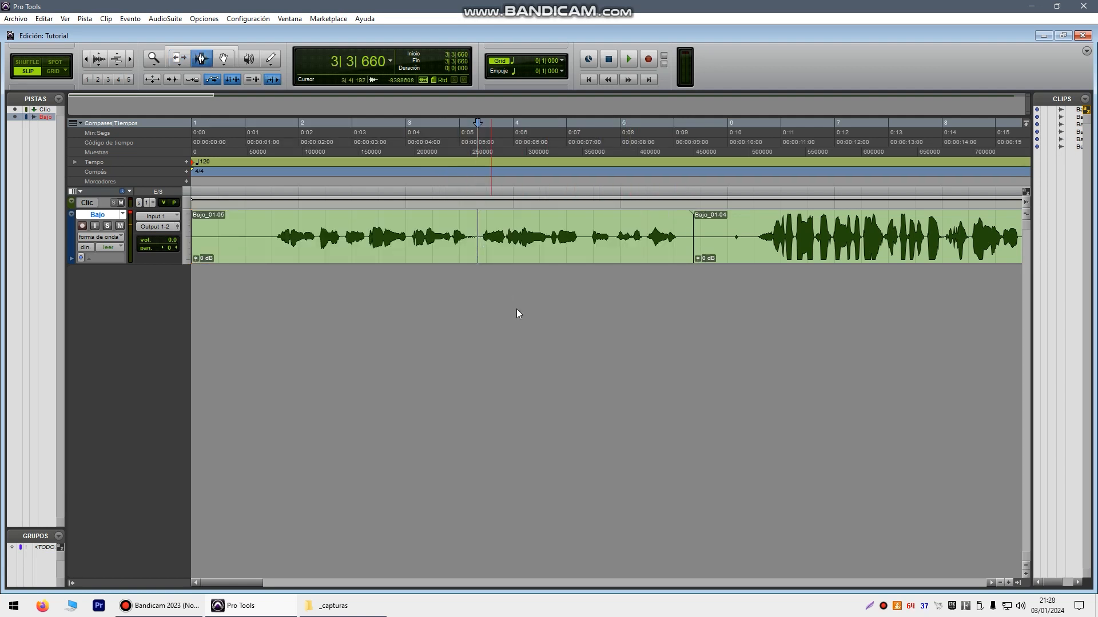
pyautogui.hotkey('ctrl', 'e')
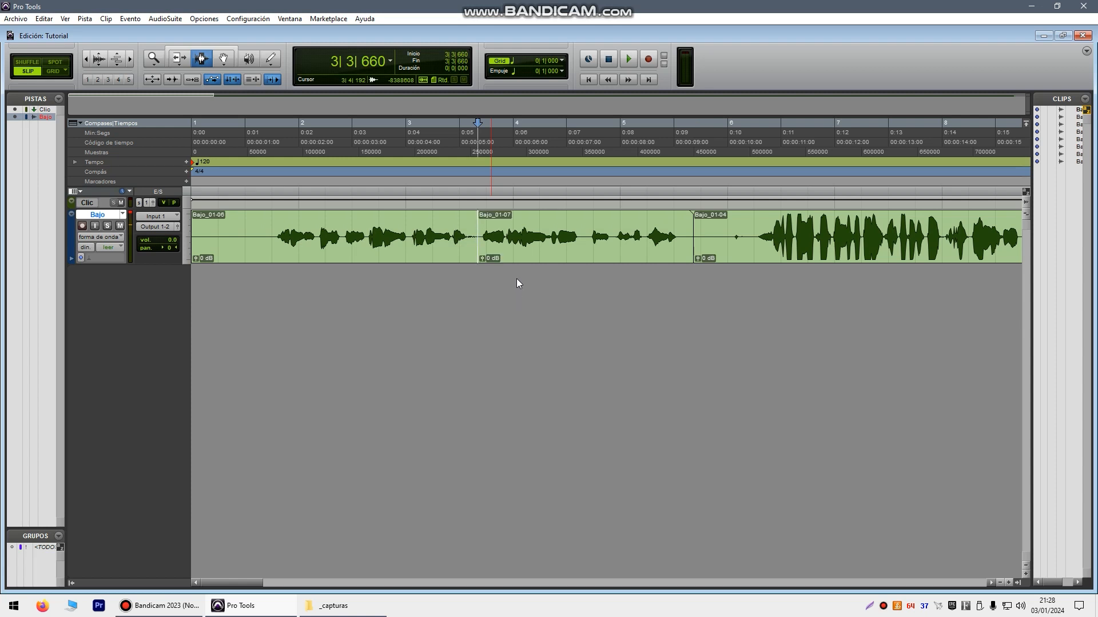
pyautogui.rightClick(569, 262)
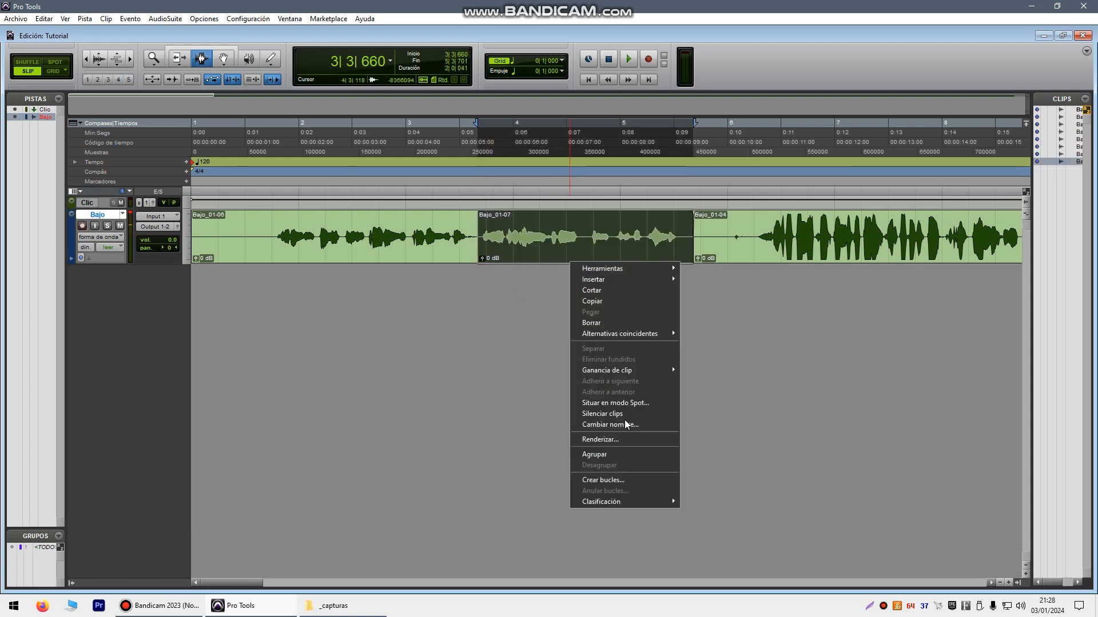
pyautogui.click(605, 324)
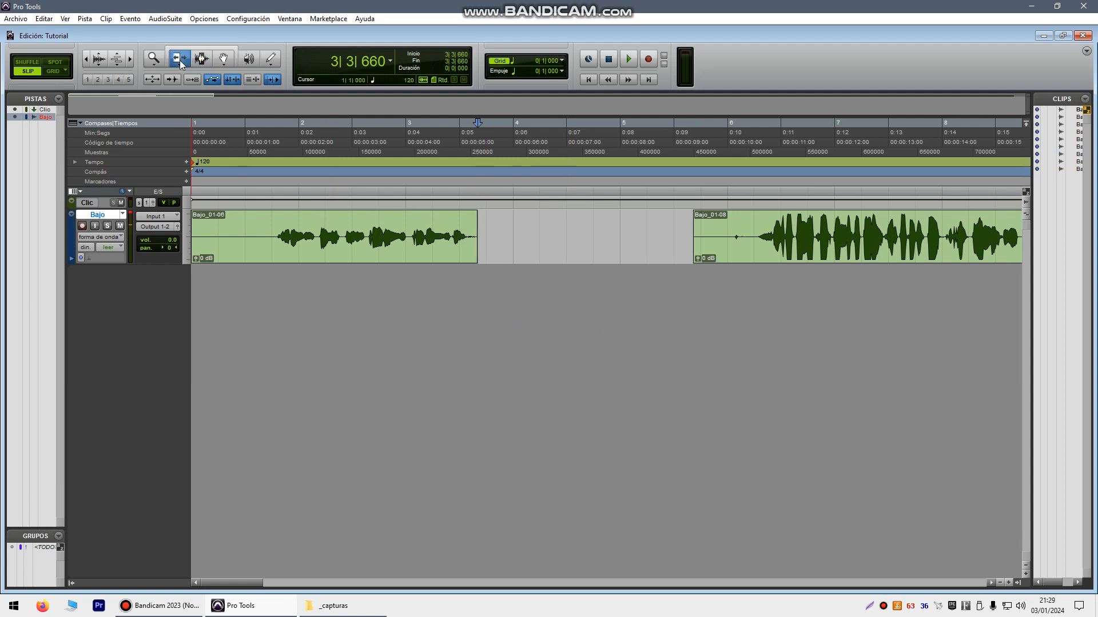
# Extend the first Bajo clip's end to 5|3|538, then trim its start to 1|4|049 and its end to 4|3|609
pyautogui.moveTo(476, 237); pyautogui.dragTo(696, 239)
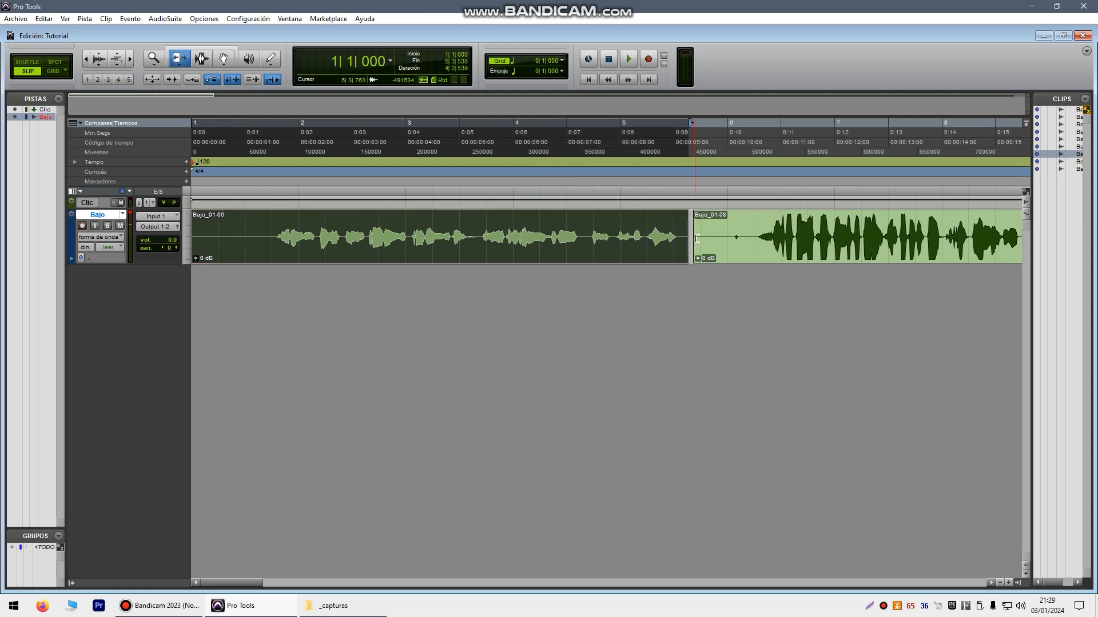
pyautogui.moveTo(195, 234); pyautogui.dragTo(273, 234)
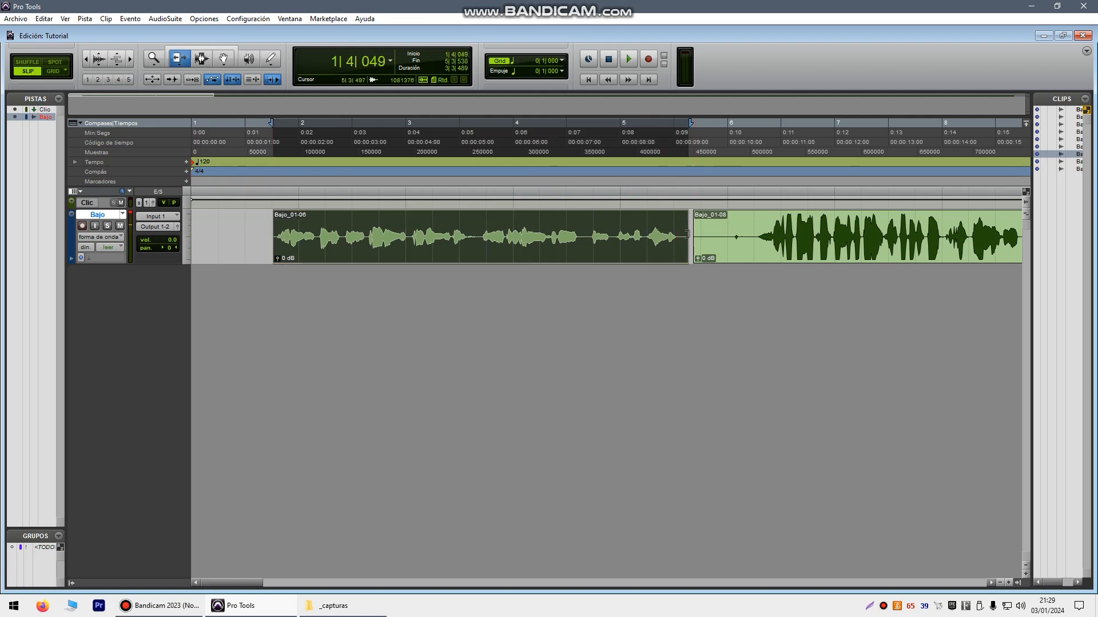
pyautogui.moveTo(683, 235); pyautogui.dragTo(583, 239)
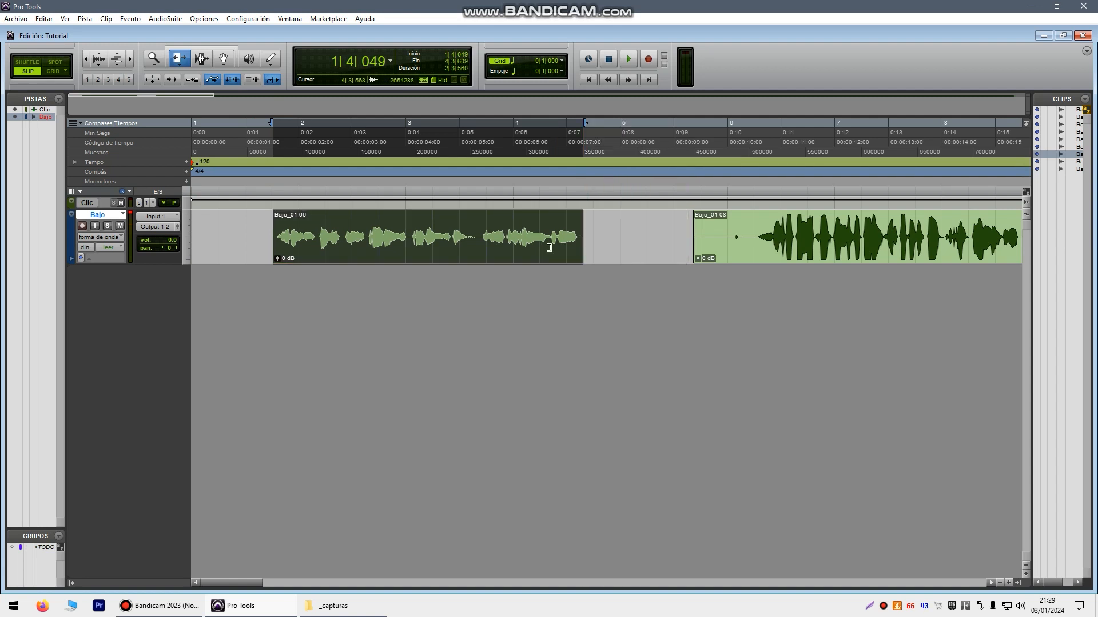
# Place the edit cursor at several points in the first Bajo clip with the Selector tool, including 2|3|527, 3|3|660 and 2|3|445
pyautogui.click(201, 59)
pyautogui.click(366, 229)
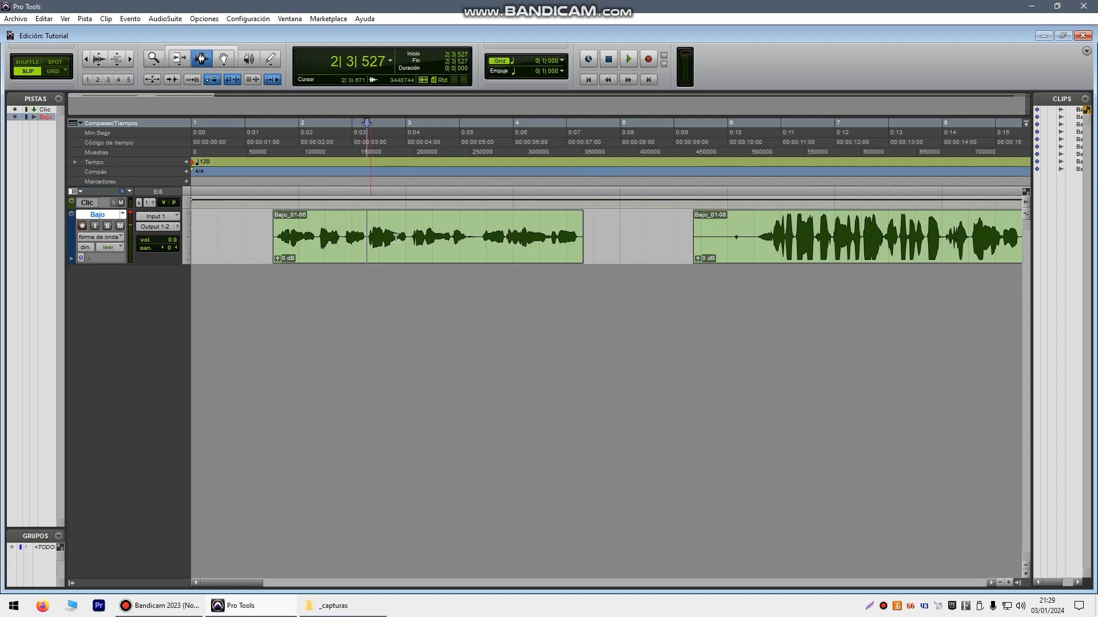
pyautogui.click(407, 237)
pyautogui.click(478, 239)
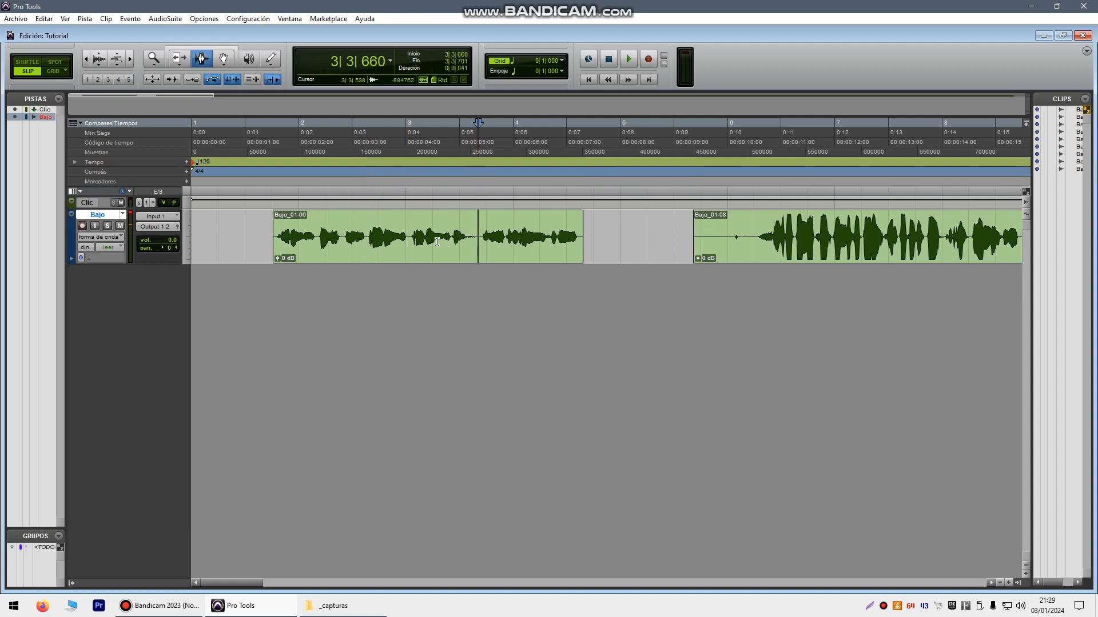
pyautogui.click(364, 238)
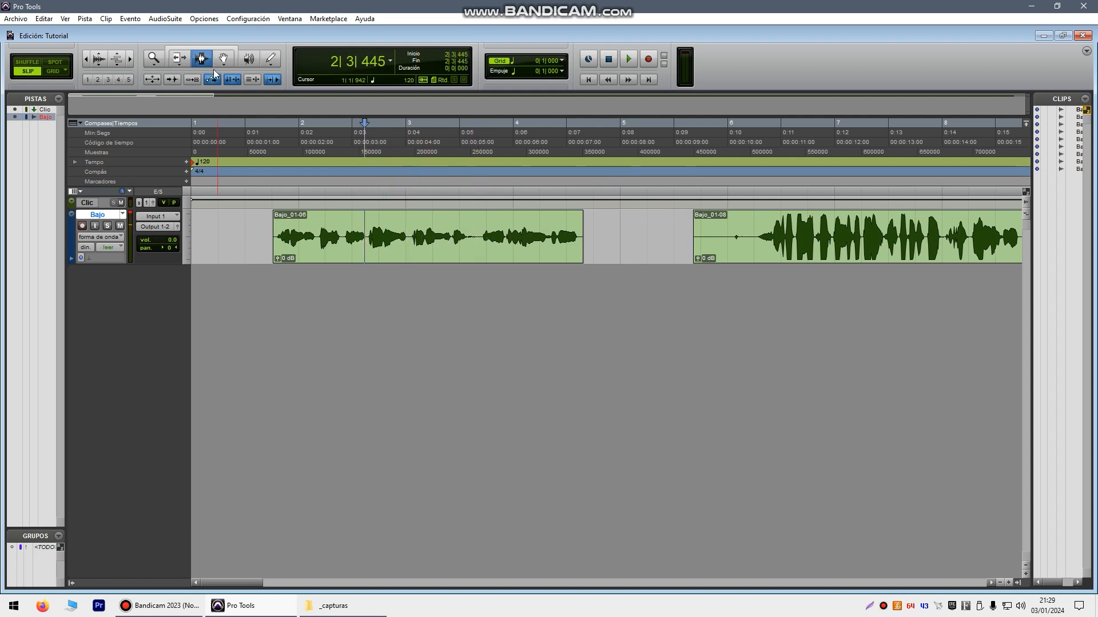
# Move the first Bajo clip with the Grabber tool so it starts at 2|1|788
pyautogui.click(224, 61)
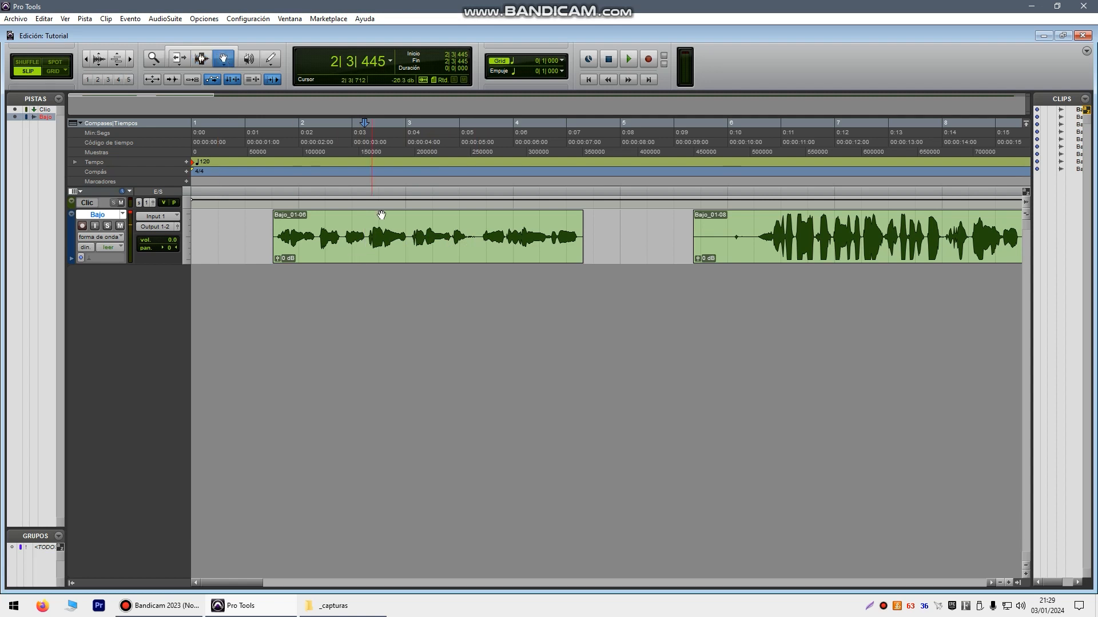
pyautogui.moveTo(422, 232); pyautogui.dragTo(465, 371)
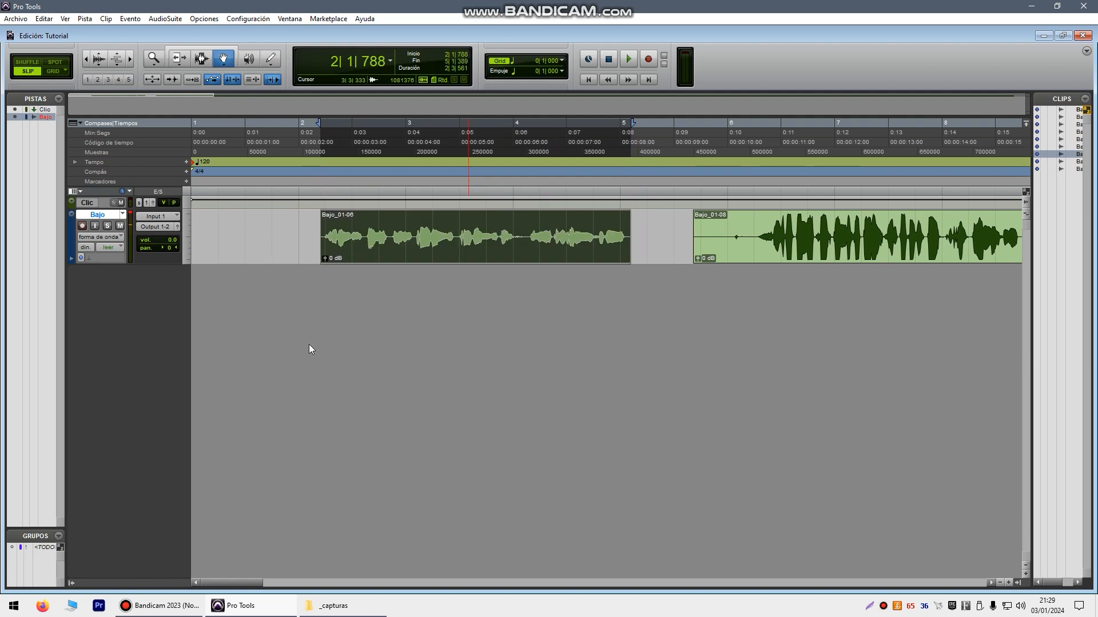
# Create one new mono audio track in samples
pyautogui.click(84, 19)
pyautogui.click(98, 29)
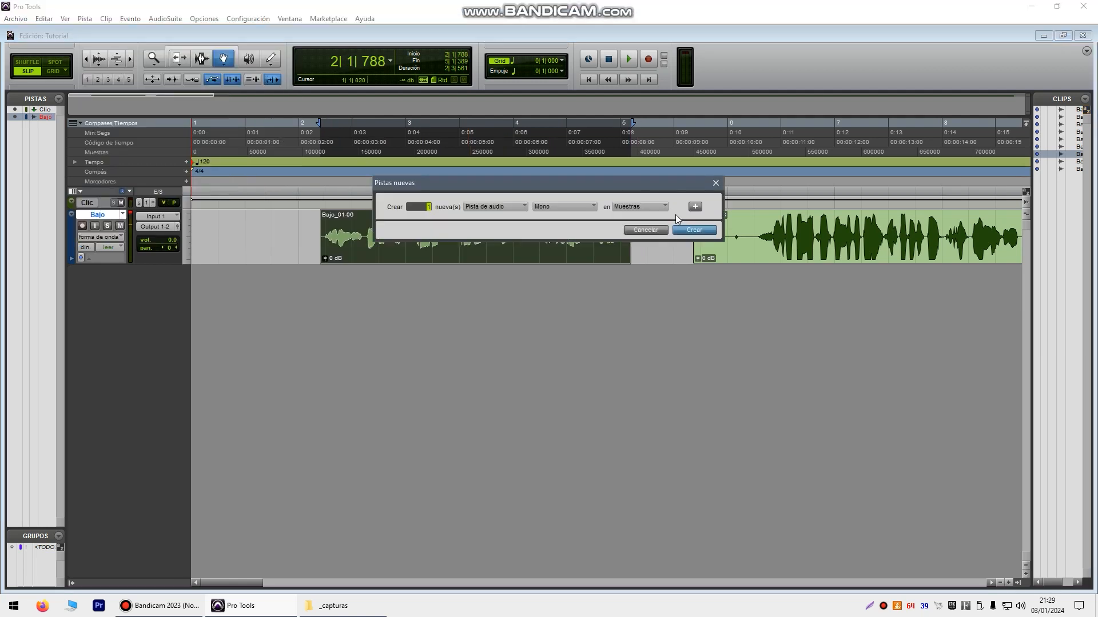
pyautogui.click(693, 230)
# Move the first Bajo clip to 1|2|207, then activate the Smart tool and shift the clip about one and a half beats forward
pyautogui.moveTo(465, 255); pyautogui.dragTo(374, 233)
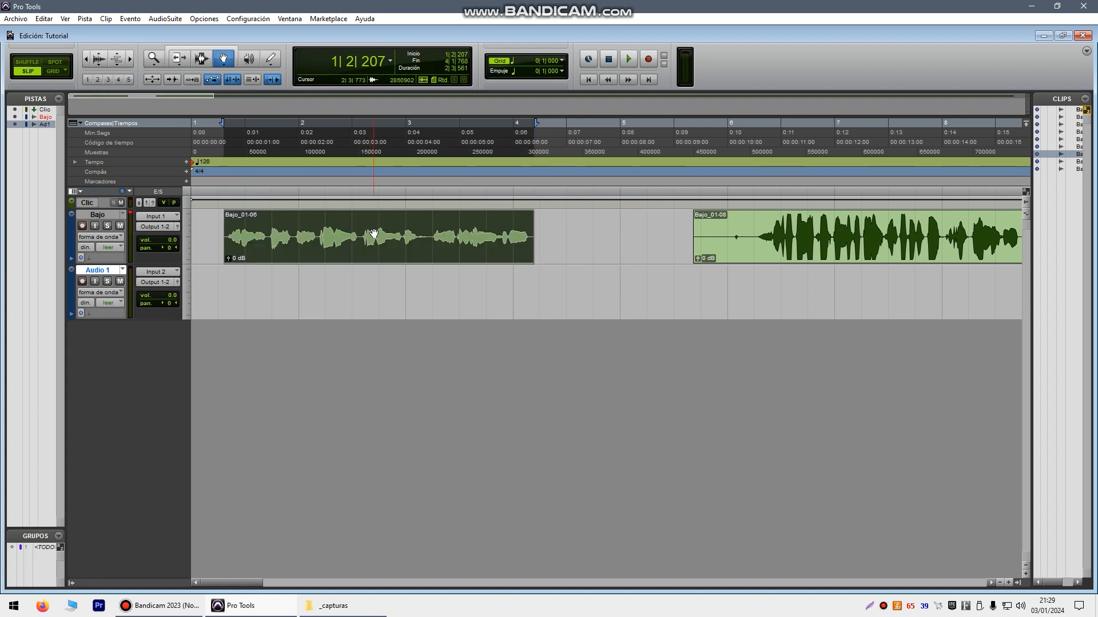
pyautogui.click(412, 290)
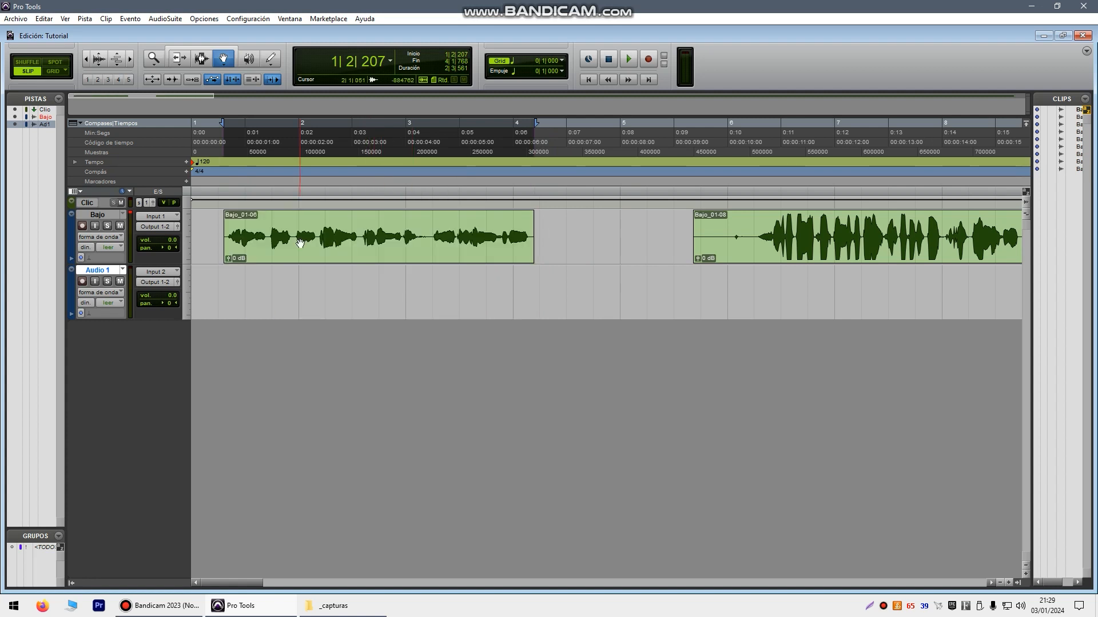
pyautogui.click(195, 48)
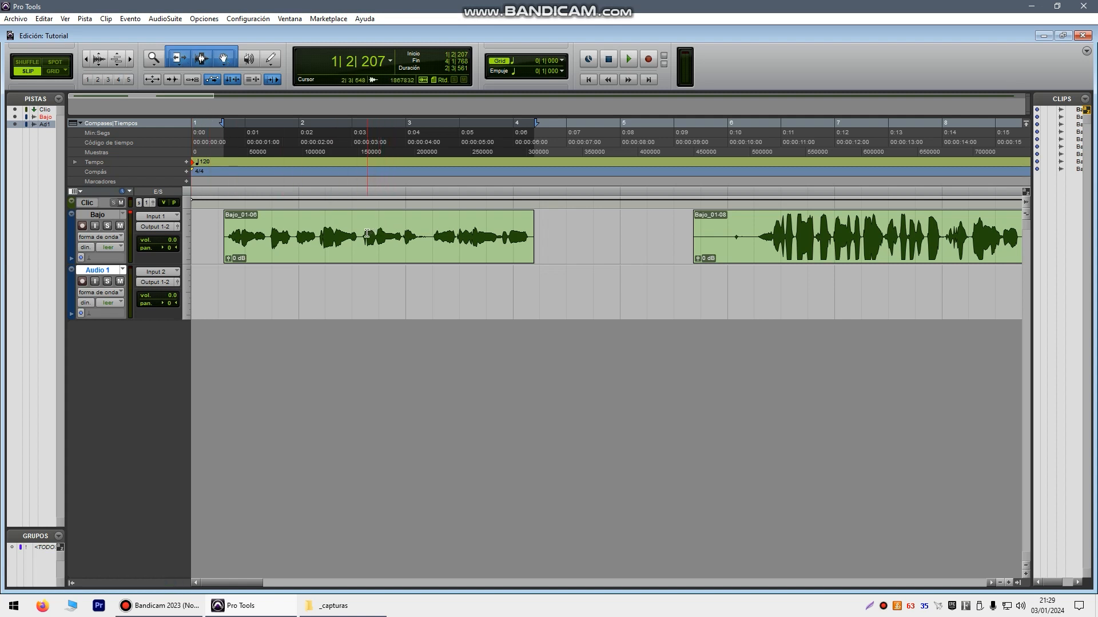
pyautogui.moveTo(367, 259); pyautogui.dragTo(409, 260)
# With the Smart tool, place the edit cursor in the upper half of the first Bajo clip at 2|4|919 and 3|2|207
pyautogui.click(405, 221)
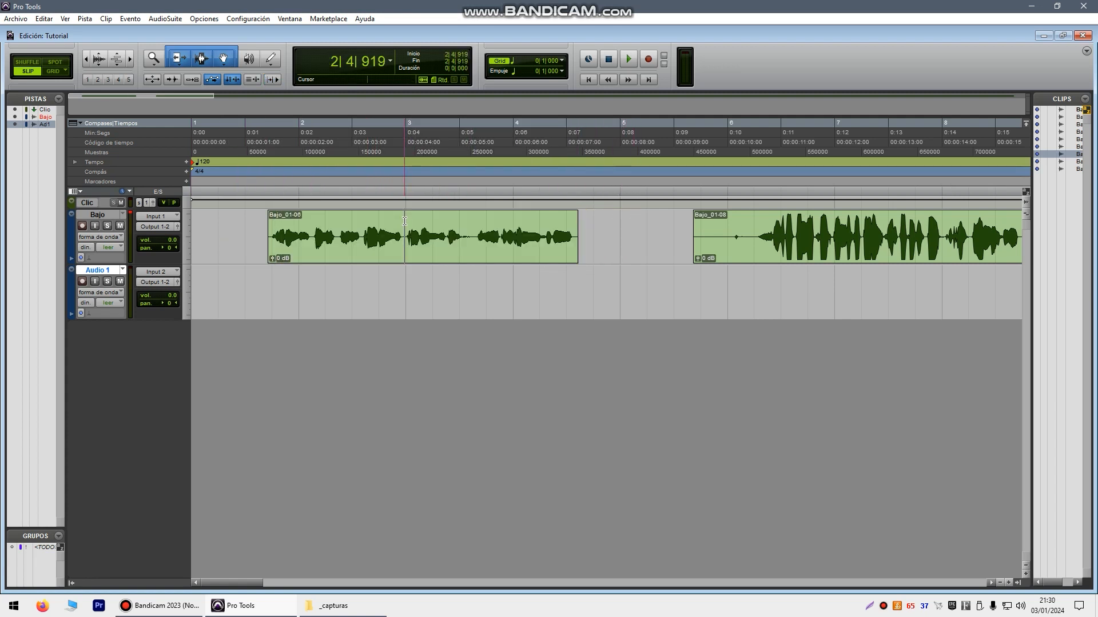
pyautogui.click(272, 80)
pyautogui.press('Tab')
pyautogui.press('Tab')
pyautogui.press('Tab')
pyautogui.click(438, 222)
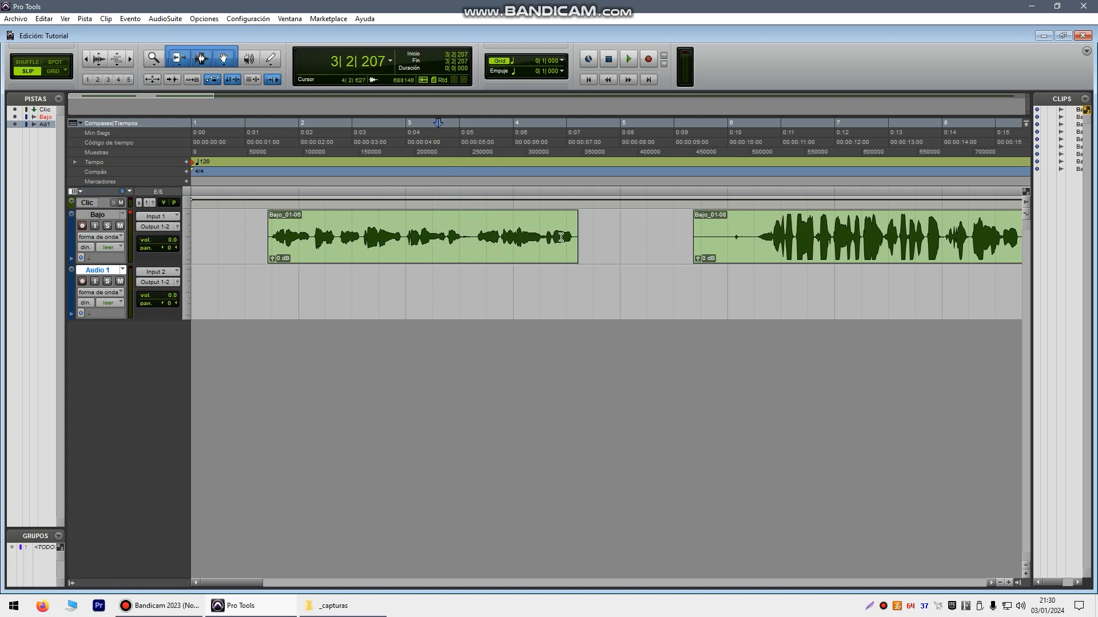
# Trim the first Bajo clip's edges with the Smart tool so it runs from 1|2|945 to 4|1|543
pyautogui.moveTo(576, 238); pyautogui.dragTo(477, 245)
pyautogui.moveTo(273, 235); pyautogui.dragTo(245, 238)
pyautogui.moveTo(475, 235); pyautogui.dragTo(527, 235)
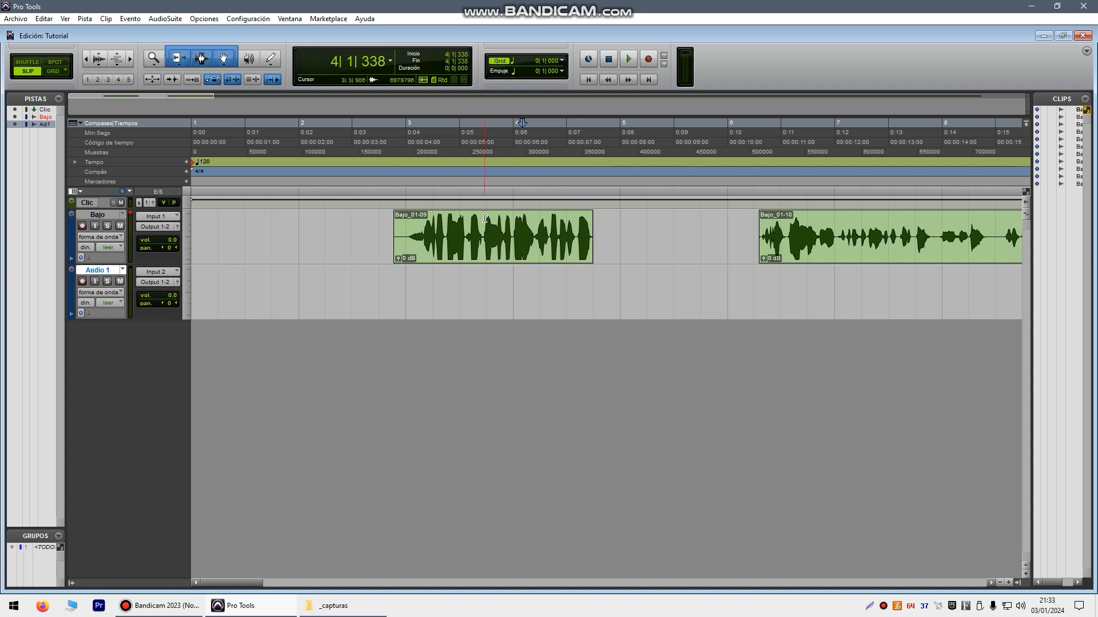
# Add a short fade-out at the end of the first Bajo clip with the Smart tool
pyautogui.click(513, 220)
pyautogui.click(591, 217)
pyautogui.moveTo(592, 217); pyautogui.dragTo(583, 215)
# Extend the first Bajo clip's start back to 2|3|773 and add a fade-in that ends at 2|4|059
pyautogui.moveTo(395, 220); pyautogui.dragTo(376, 221)
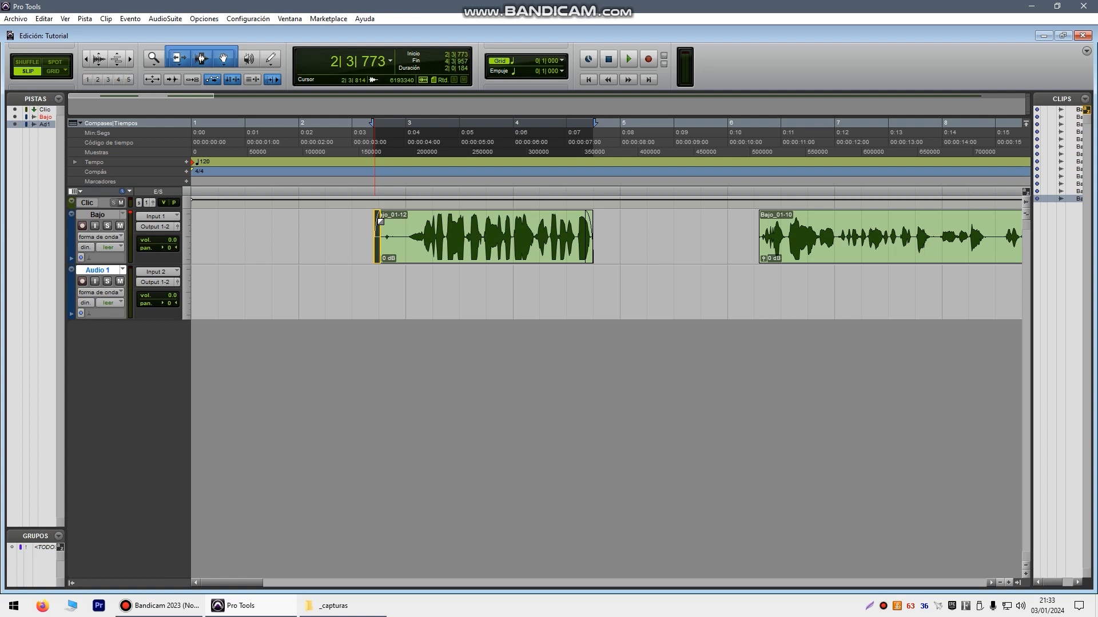
pyautogui.moveTo(380, 222); pyautogui.dragTo(382, 222)
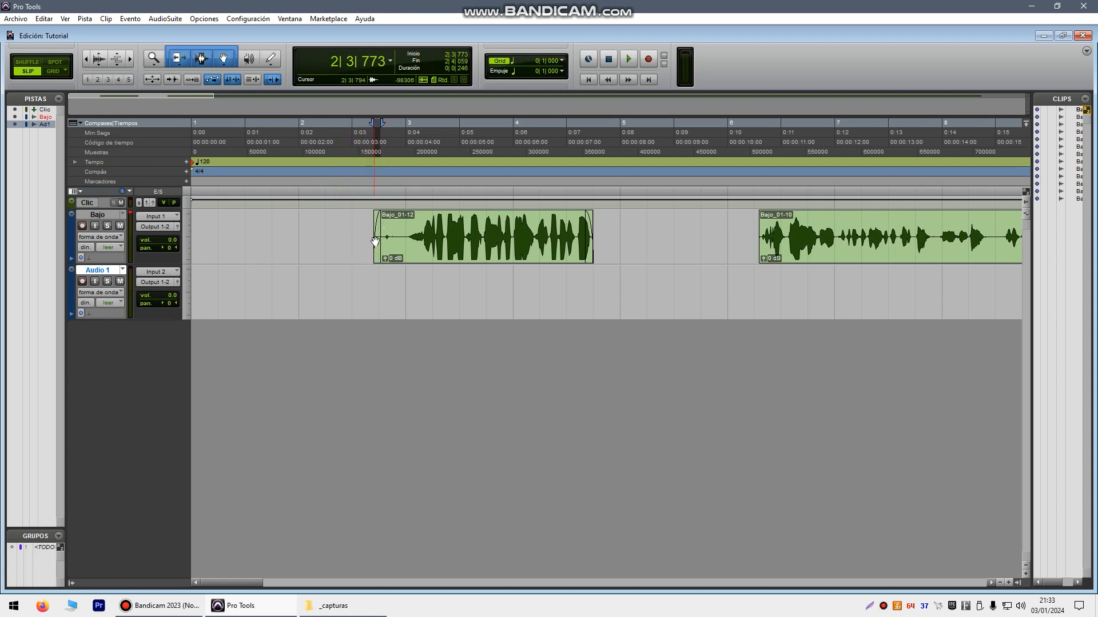
# Select the stretch from 2|3|855 to 2|3|957 inside the fade-in, then place the edit cursor near the clip's start
pyautogui.moveTo(376, 237); pyautogui.dragTo(379, 236)
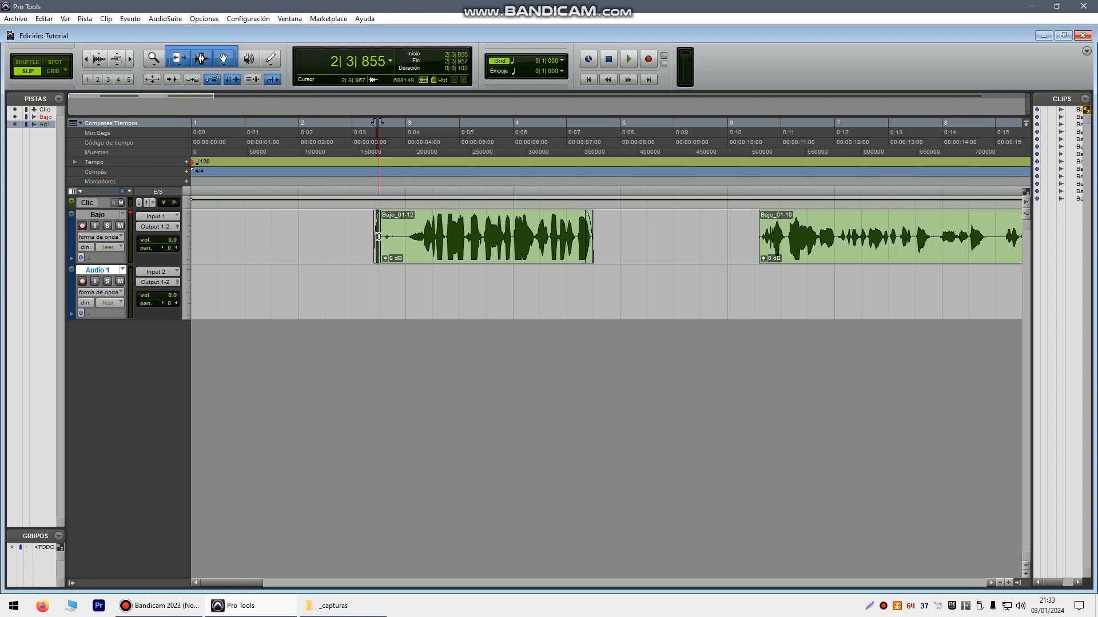
pyautogui.click(374, 237)
pyautogui.click(388, 236)
pyautogui.click(397, 237)
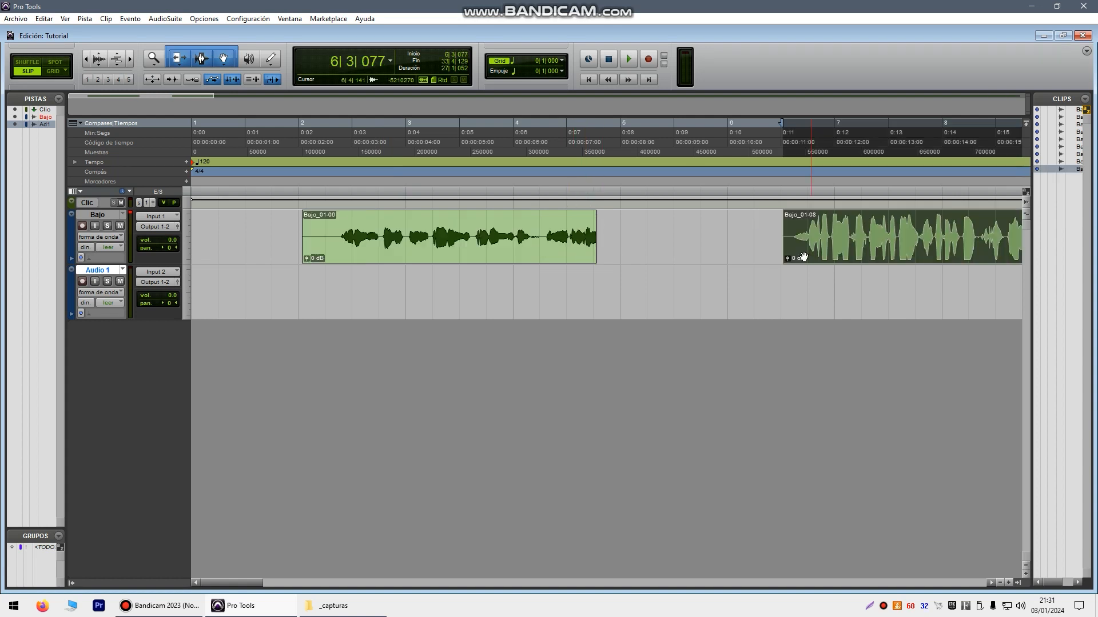
# Move the second Bajo clip to 4|3|732 against the first, and crossfade the join from 4|3|445 to 4|4|038 with standard equal-power curves
pyautogui.moveTo(798, 251); pyautogui.dragTo(616, 244)
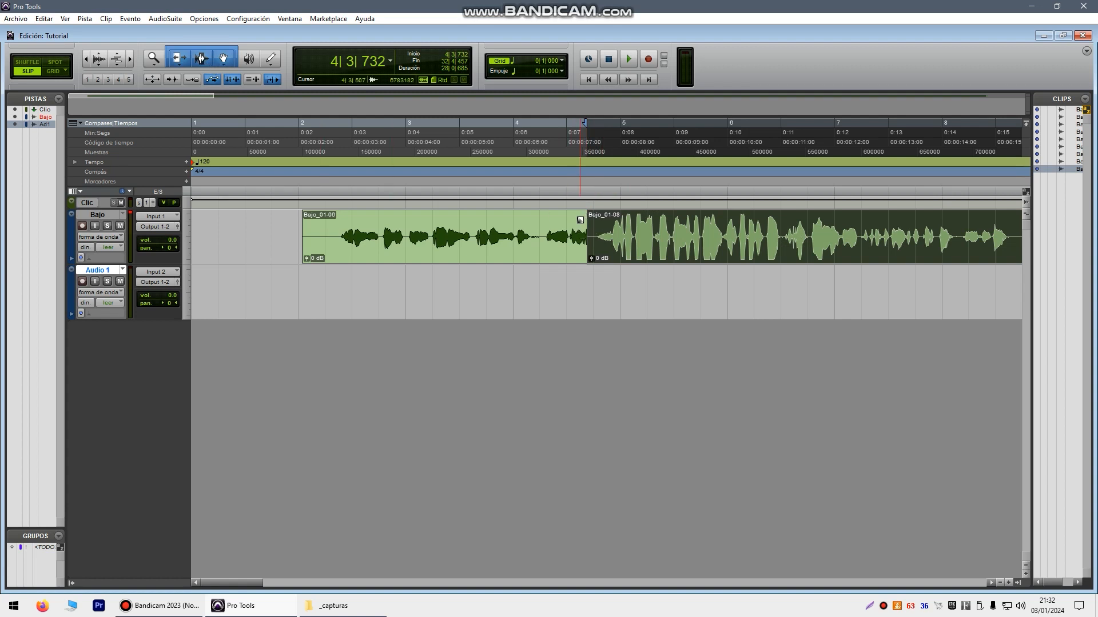
pyautogui.moveTo(578, 219); pyautogui.dragTo(595, 222)
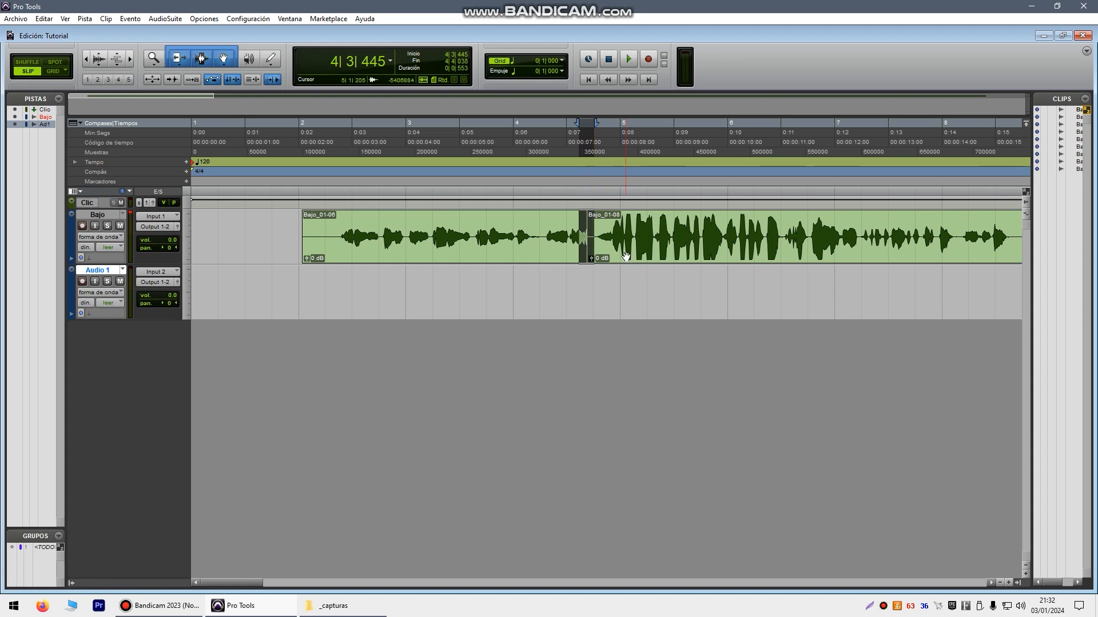
pyautogui.hotkey('ctrl', 'f')
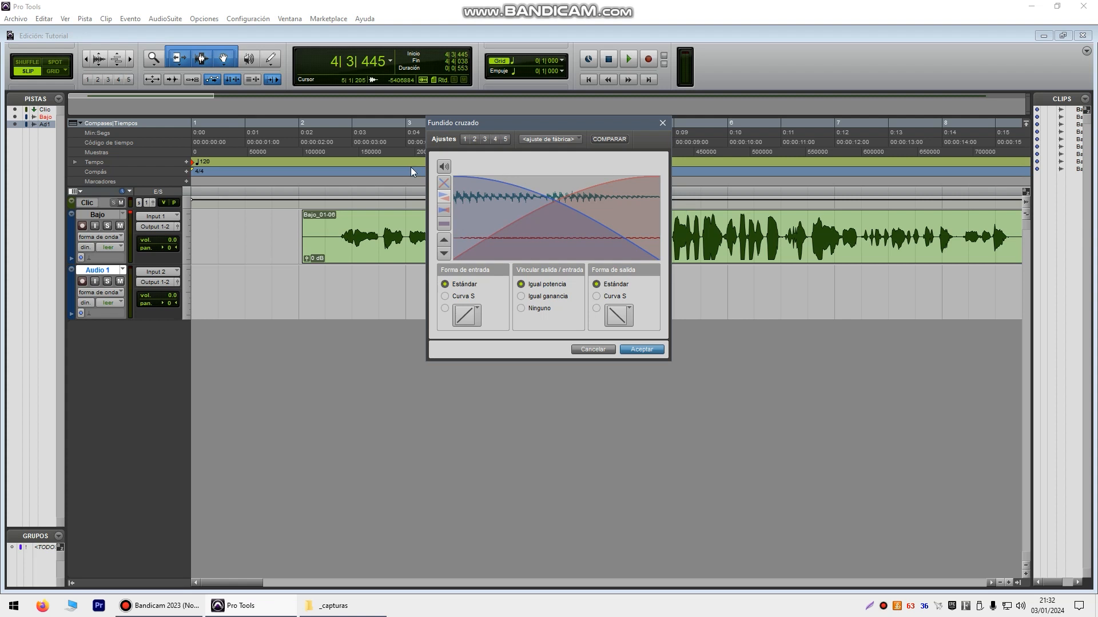
pyautogui.click(656, 353)
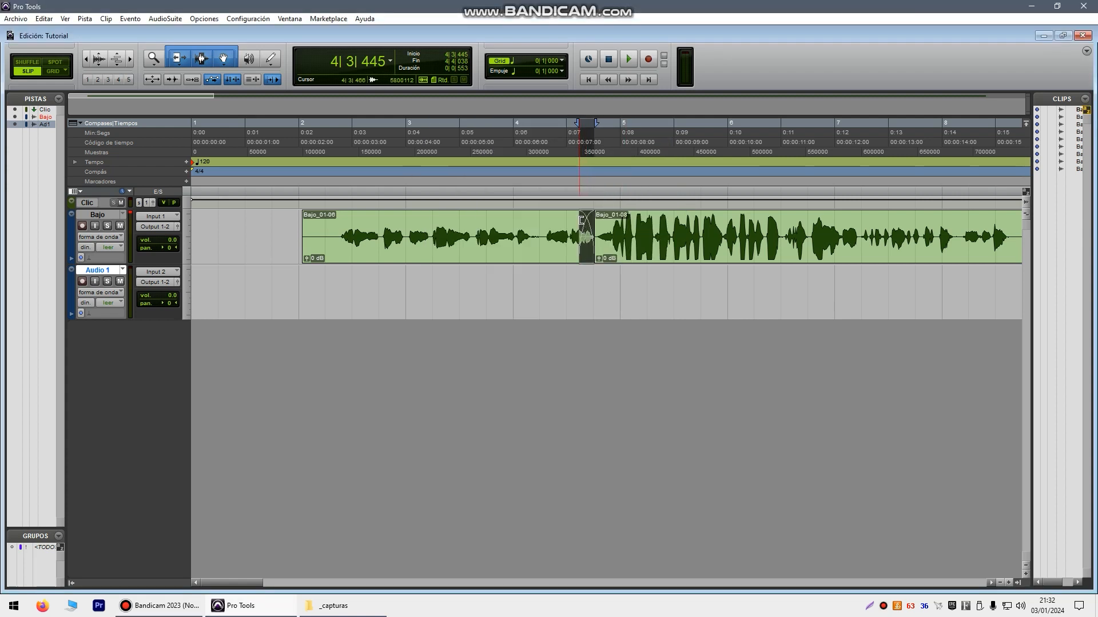
pyautogui.click(577, 221)
pyautogui.moveTo(580, 222); pyautogui.dragTo(581, 222)
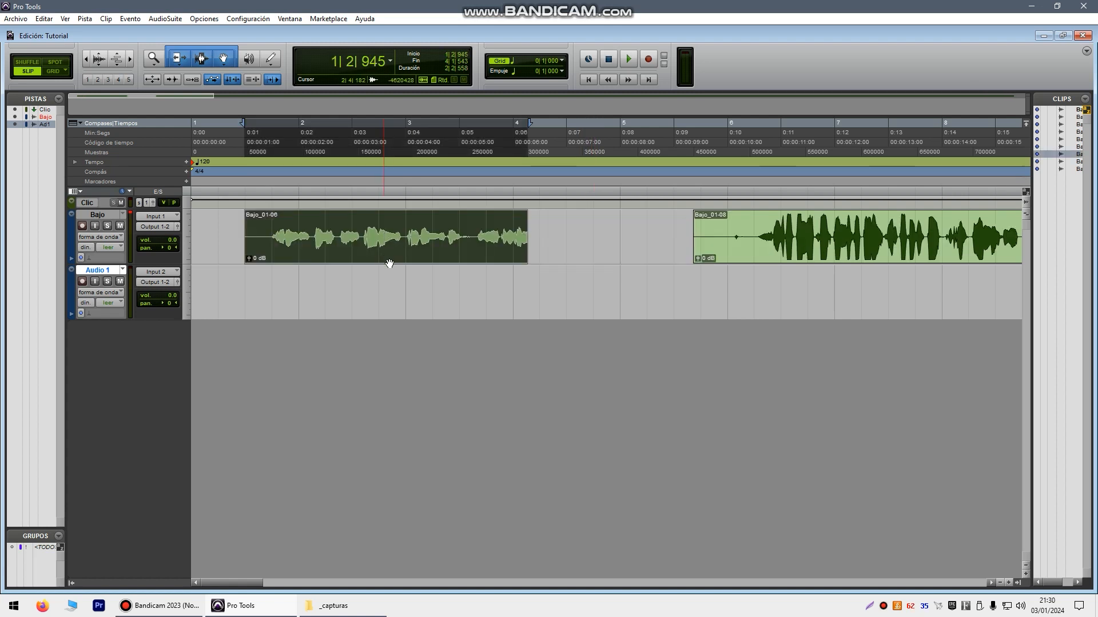
# Move the first Bajo clip freely in Slip mode to 1|3|681, and snap it to 2|2|000 in Grid mode
pyautogui.moveTo(389, 264)
pyautogui.mouseDown()
pyautogui.moveTo(441, 264)
pyautogui.moveTo(379, 264)
pyautogui.mouseUp()
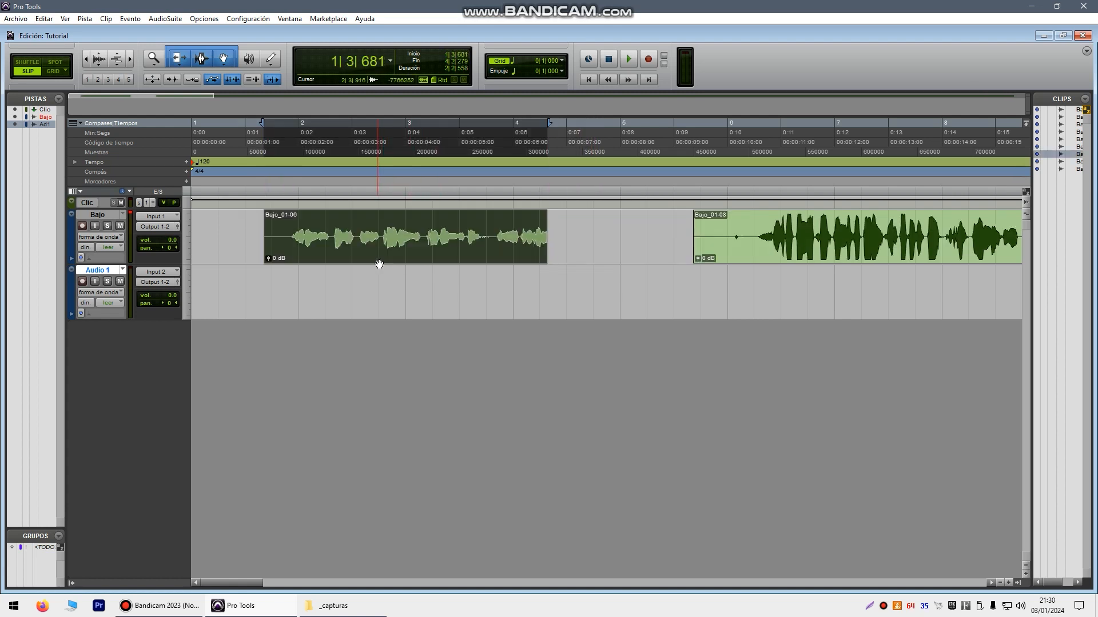
pyautogui.click(57, 71)
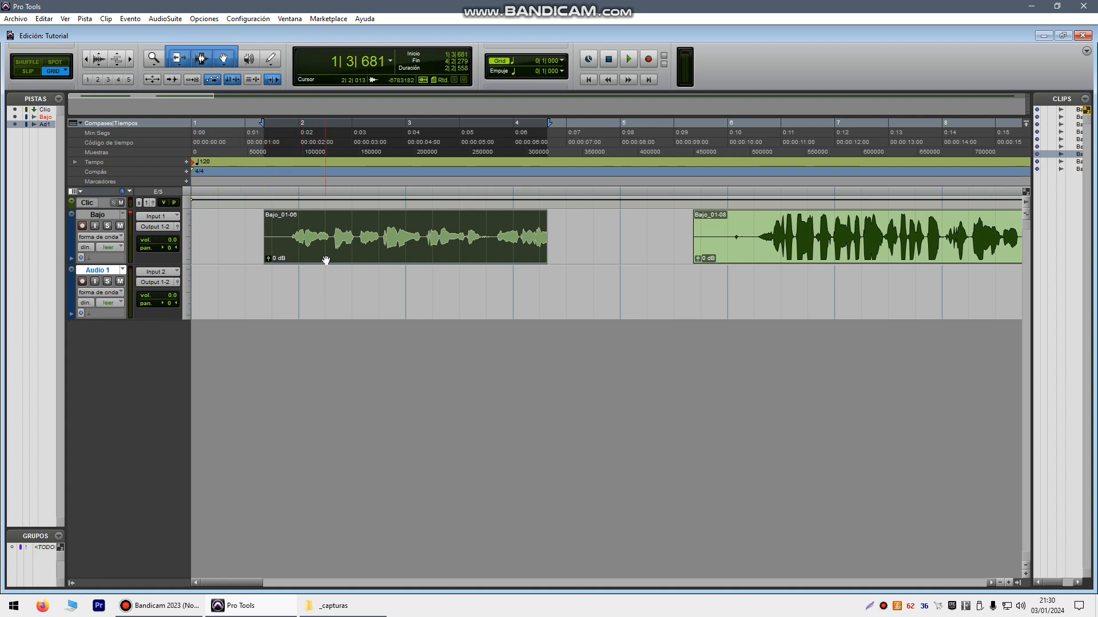
pyautogui.moveTo(318, 260); pyautogui.dragTo(356, 258)
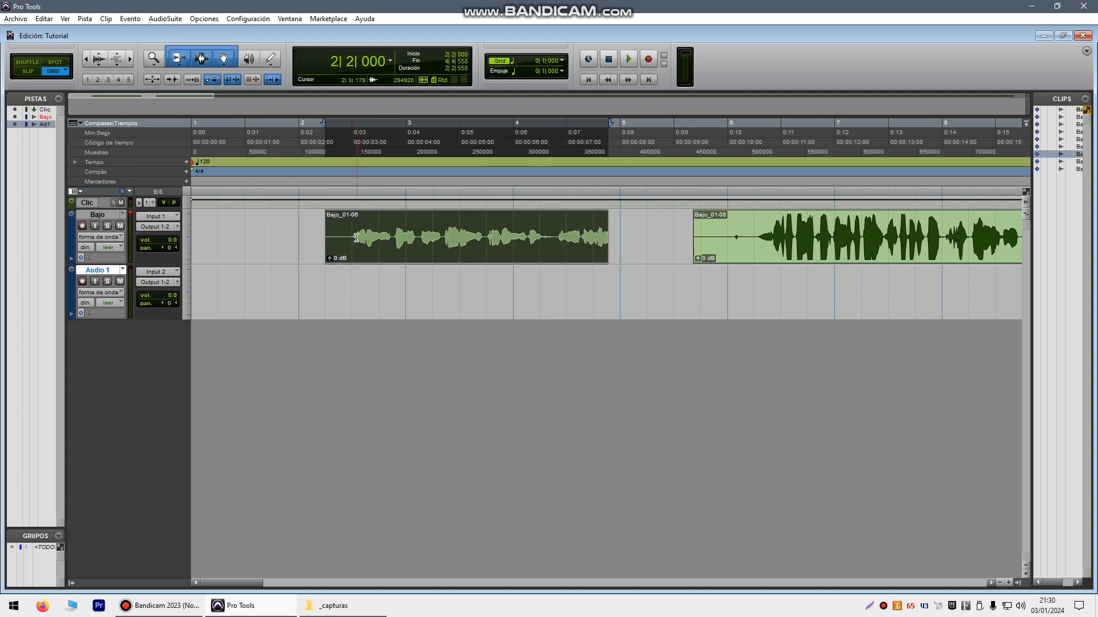
# Try trimming the start of the first Bajo clip along the grid lines in Grid mode
pyautogui.click(329, 240)
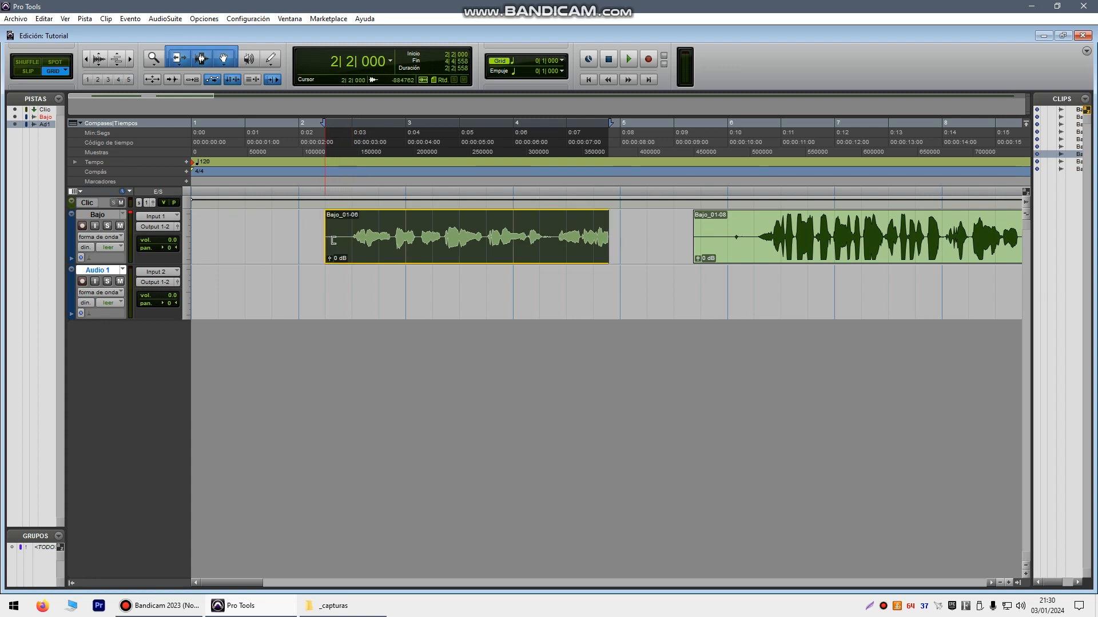
pyautogui.moveTo(341, 242); pyautogui.dragTo(331, 245)
pyautogui.click(335, 248)
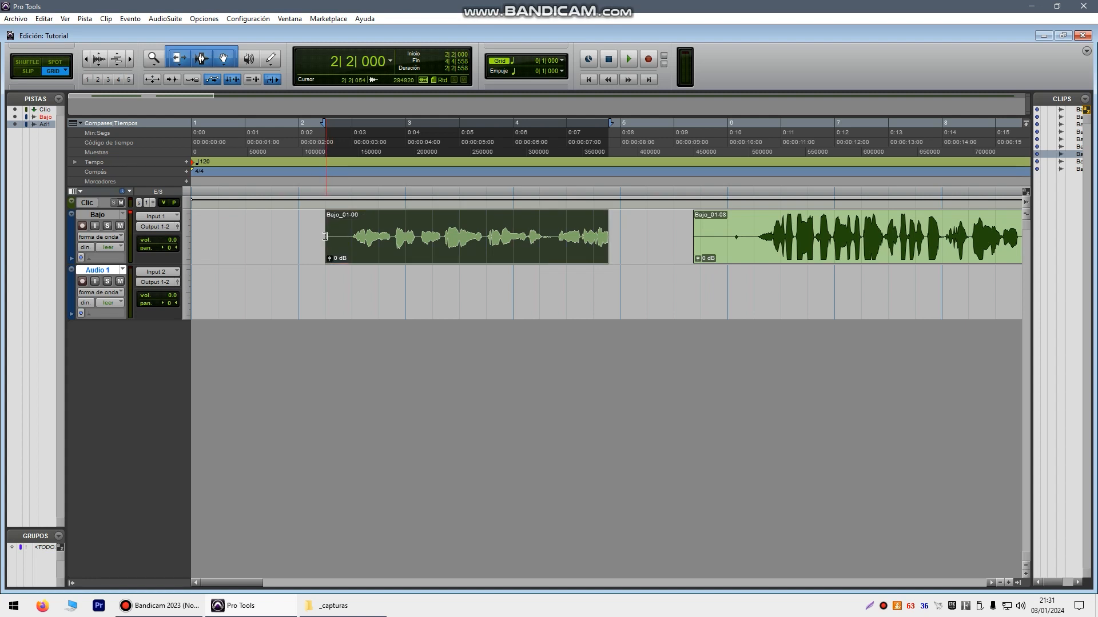
pyautogui.moveTo(328, 237)
pyautogui.mouseDown()
pyautogui.moveTo(305, 237)
pyautogui.moveTo(359, 247)
pyautogui.mouseUp()
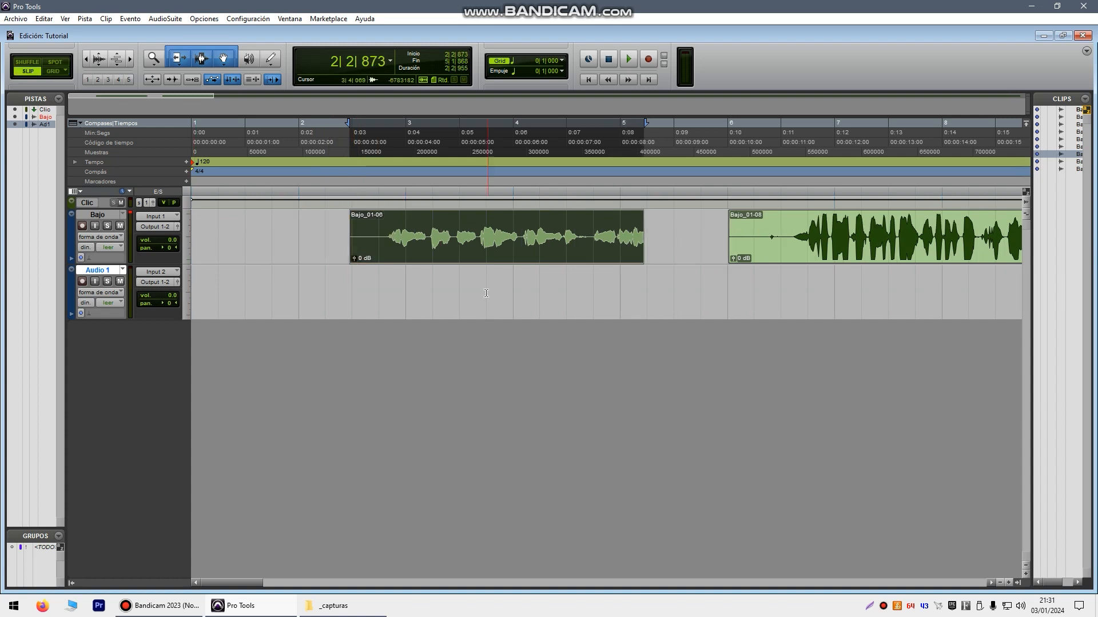
# Move the first Bajo clip freely in Slip mode to 2|2|566
pyautogui.moveTo(473, 265); pyautogui.dragTo(492, 255)
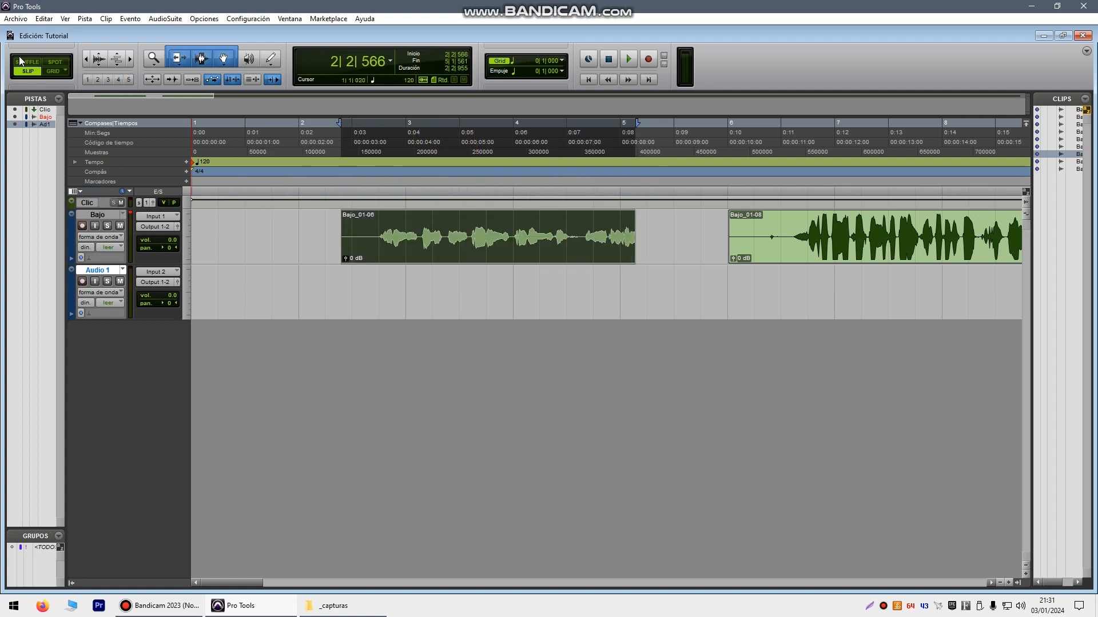
pyautogui.moveTo(482, 265); pyautogui.dragTo(439, 277)
pyautogui.moveTo(440, 318); pyautogui.dragTo(441, 262)
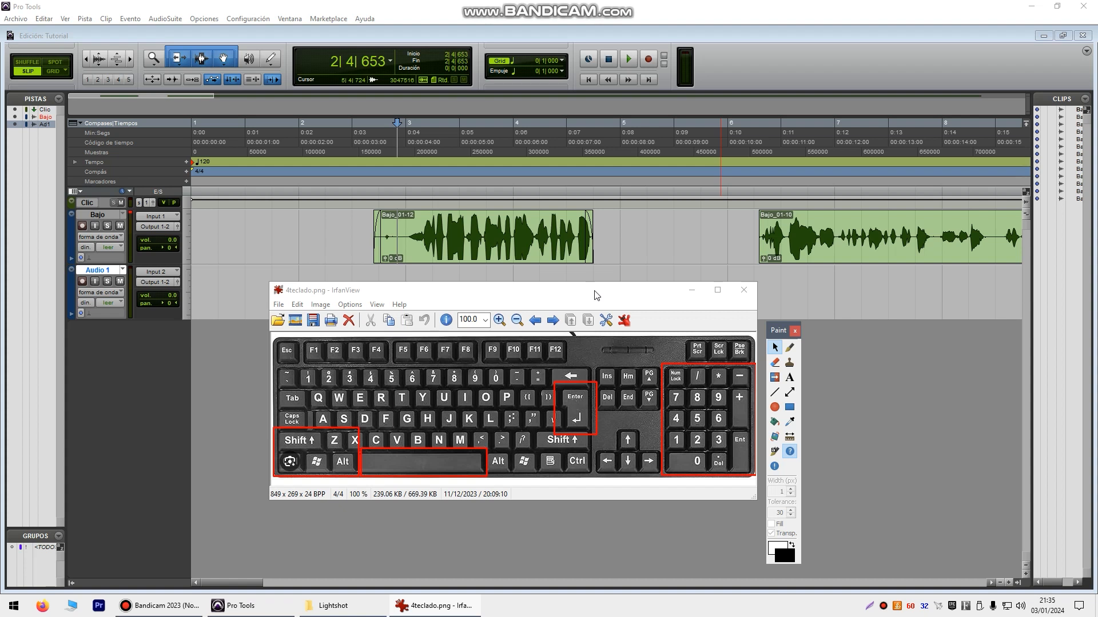
# Place the edit cursor at 1|2|125 on the Audio 1 track, and switch to the 4teclado.png keyboard image in IrfanView
pyautogui.click(223, 303)
pyautogui.rightClick(223, 303)
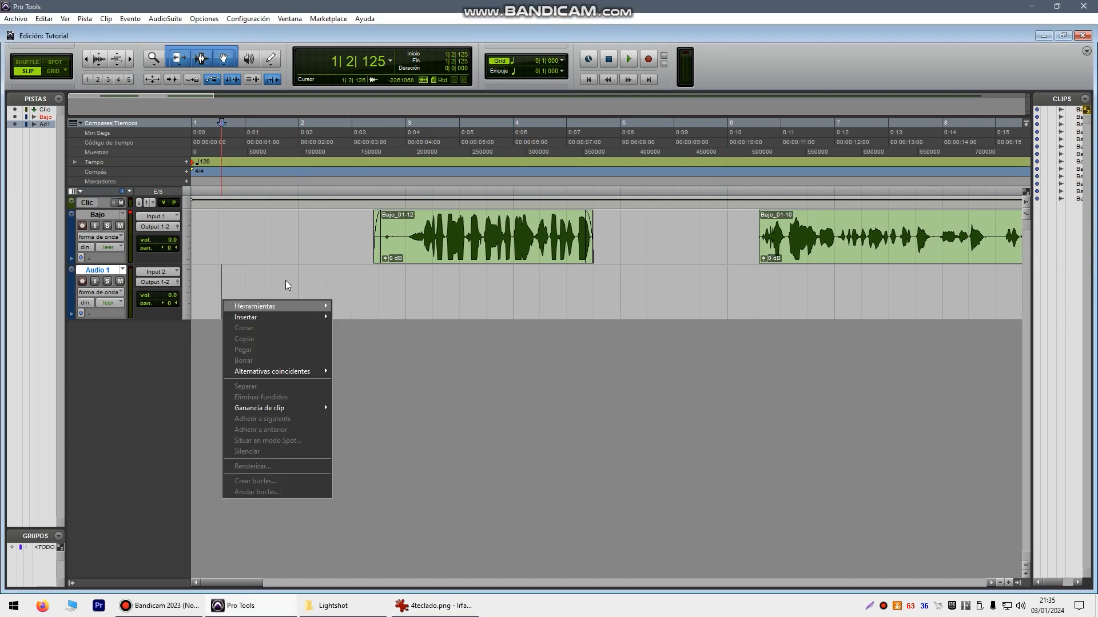
pyautogui.click(398, 301)
pyautogui.click(426, 612)
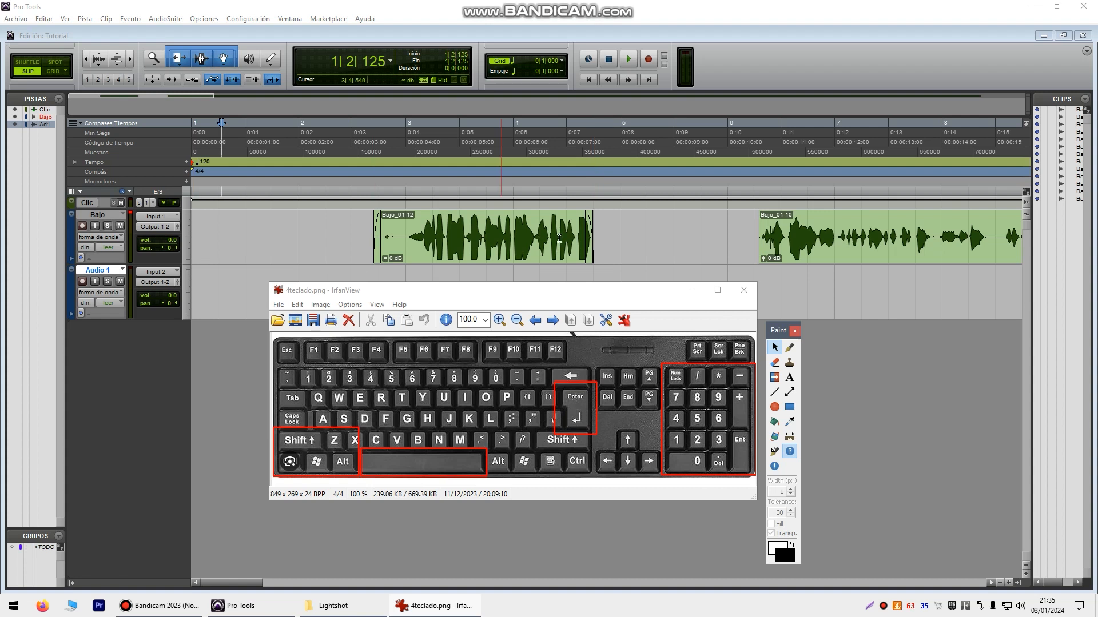
# Place the edit cursor at 6|1|522 on the Bajo track and return it to the session start
pyautogui.click(621, 238)
pyautogui.click(742, 242)
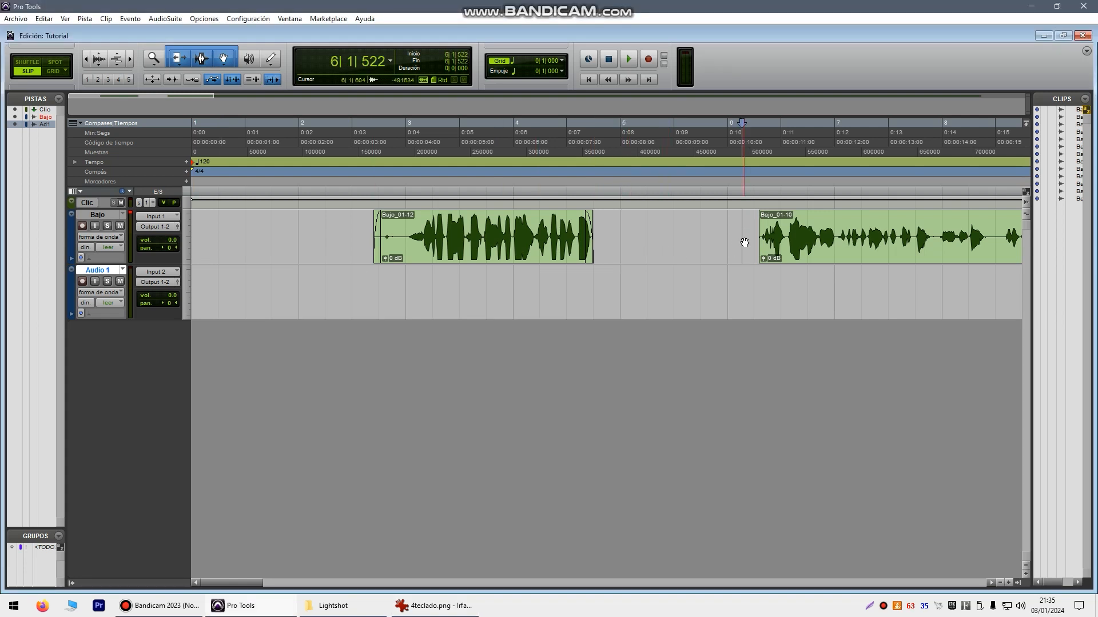
pyautogui.press('Return')
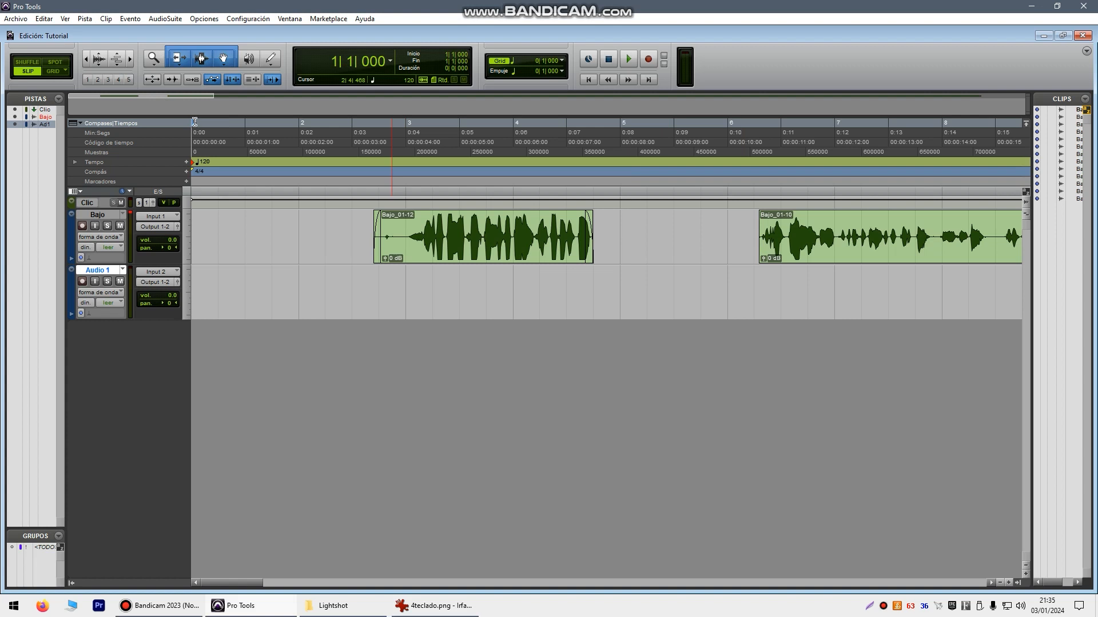
# Check the keyboard image for the transport shortcuts, and step the playback position backward and forward by bars to 4|1|000
pyautogui.click(436, 606)
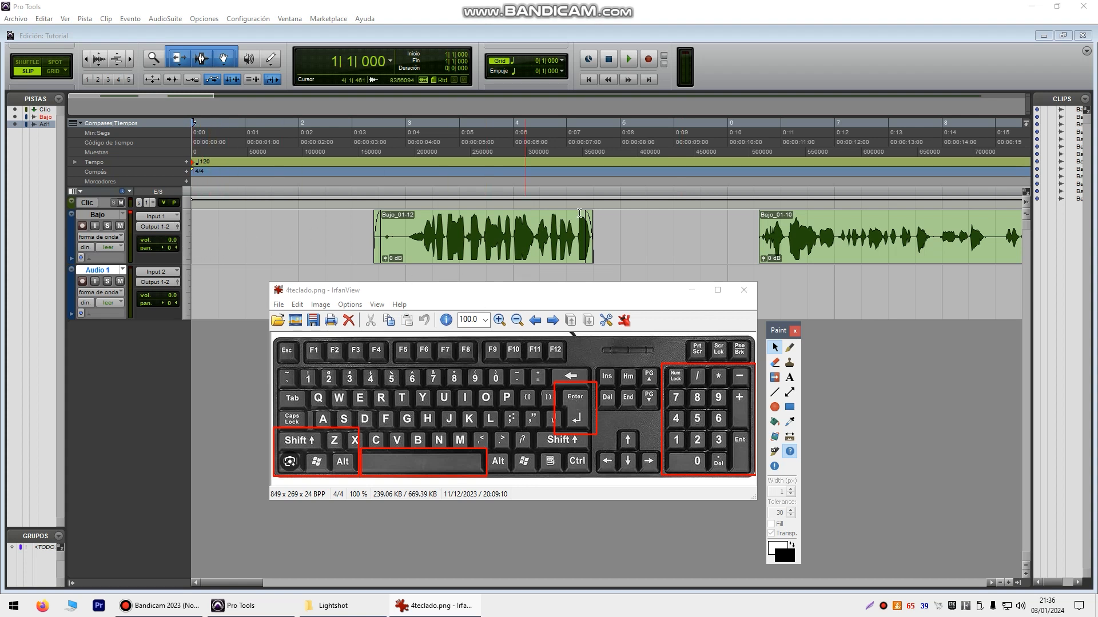
pyautogui.click(606, 228)
pyautogui.press('KP_1')
pyautogui.press('KP_1')
pyautogui.press('KP_2')
pyautogui.press('KP_2')
pyautogui.press('KP_2')
pyautogui.press('KP_2')
pyautogui.press('KP_2')
pyautogui.press('KP_1')
pyautogui.press('KP_1')
pyautogui.press('KP_1')
pyautogui.press('KP_1')
pyautogui.press('KP_1')
pyautogui.press('KP_2')
pyautogui.press('KP_2')
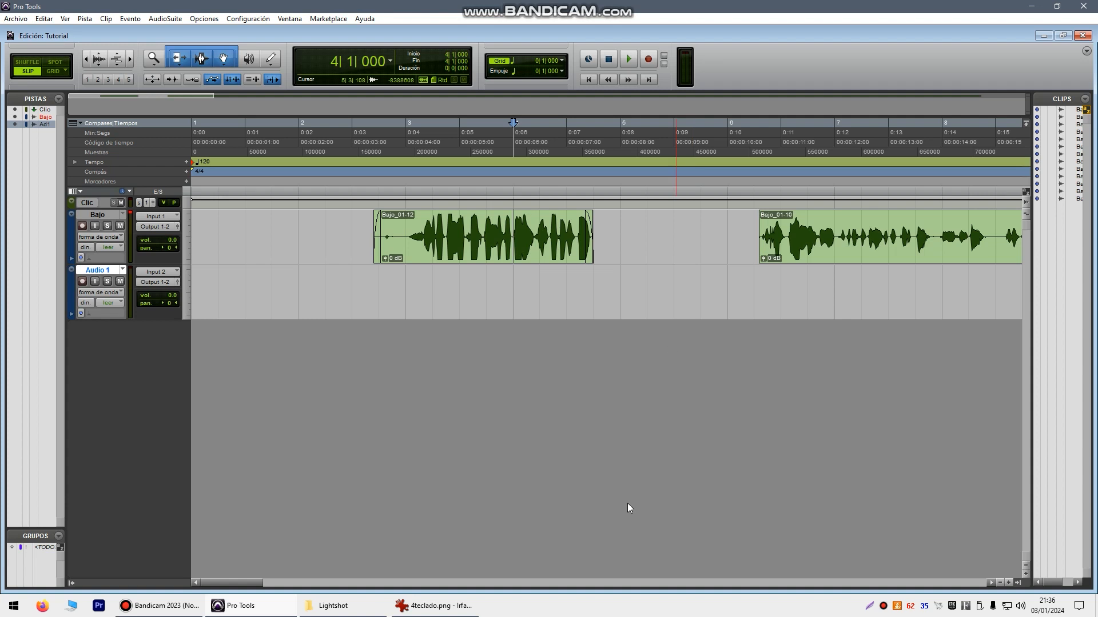
# Check the keyboard image again, and zoom the timeline out and in horizontally around the first Bajo clip
pyautogui.click(437, 607)
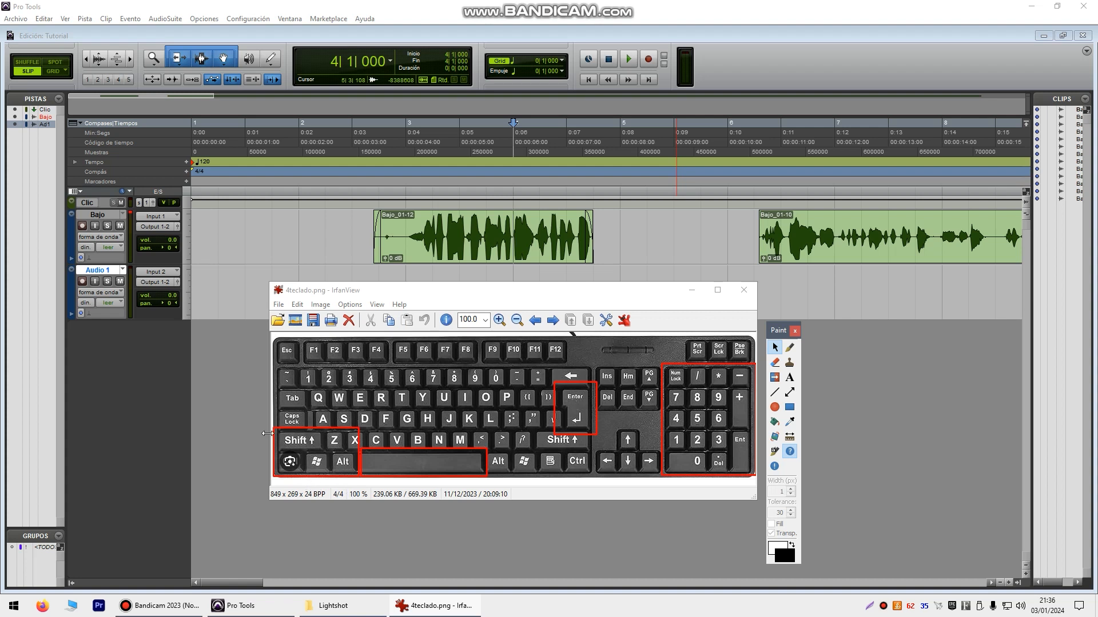
pyautogui.click(243, 404)
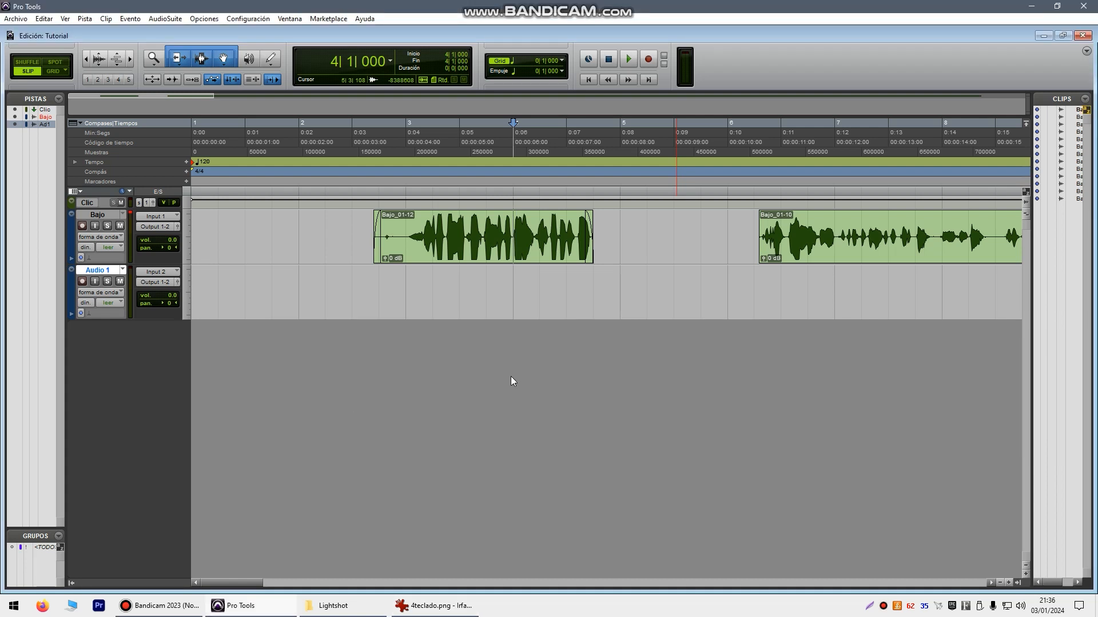
pyautogui.click(1000, 583)
pyautogui.click(1000, 583)
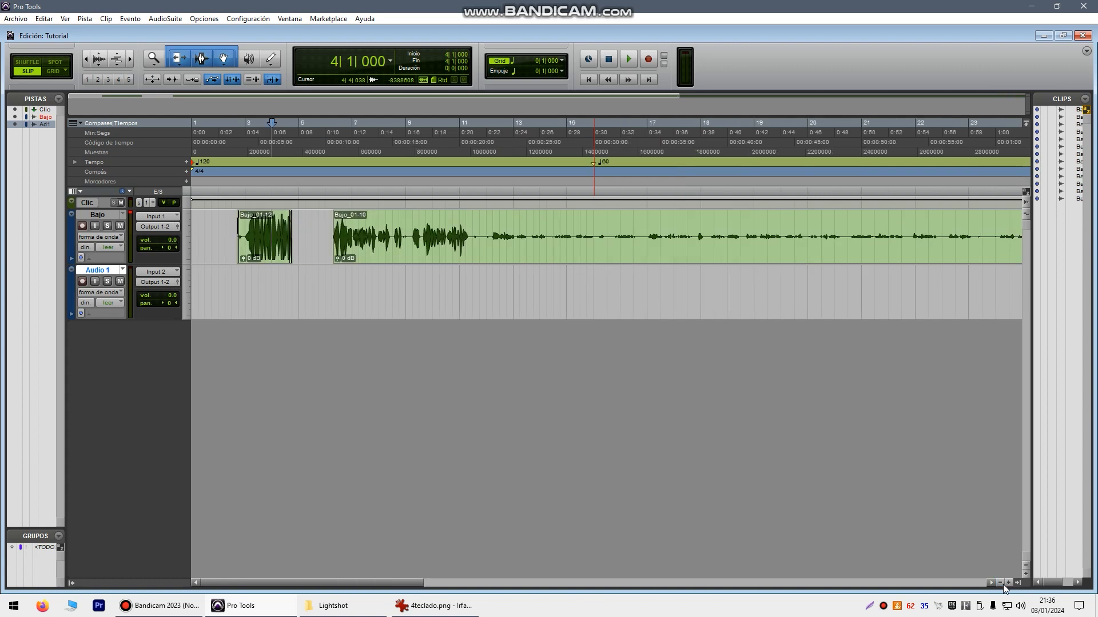
pyautogui.click(1008, 583)
pyautogui.click(1008, 582)
pyautogui.click(1008, 582)
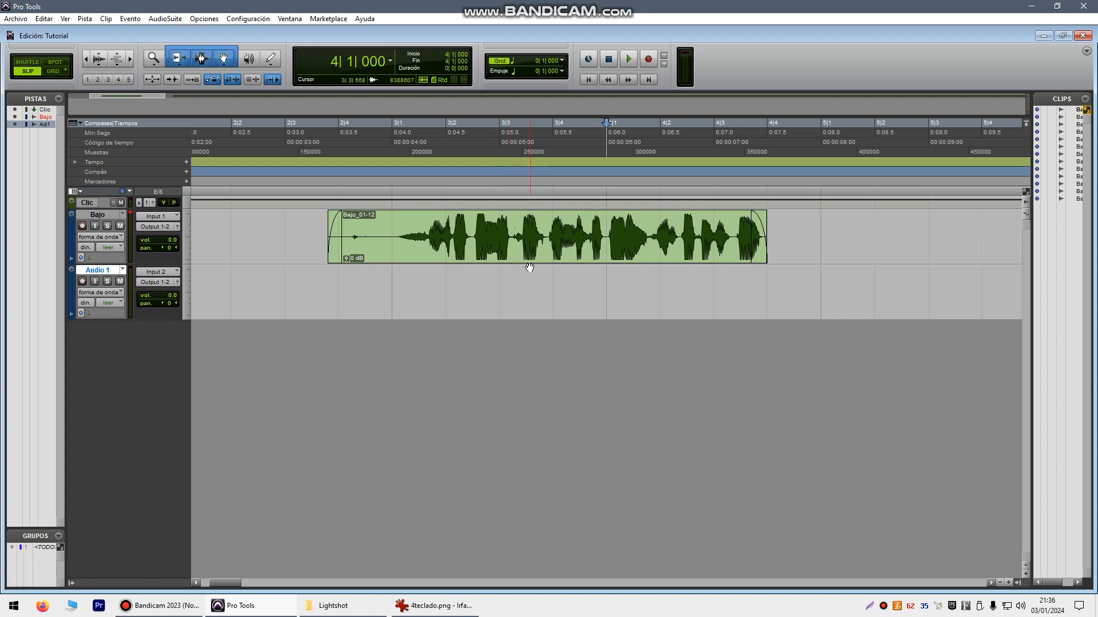
pyautogui.scroll(5, 529, 267)
pyautogui.scroll(2, 529, 267)
pyautogui.scroll(-8, 529, 268)
pyautogui.scroll(3, 515, 271)
pyautogui.scroll(-2, 515, 272)
pyautogui.scroll(-4, 509, 272)
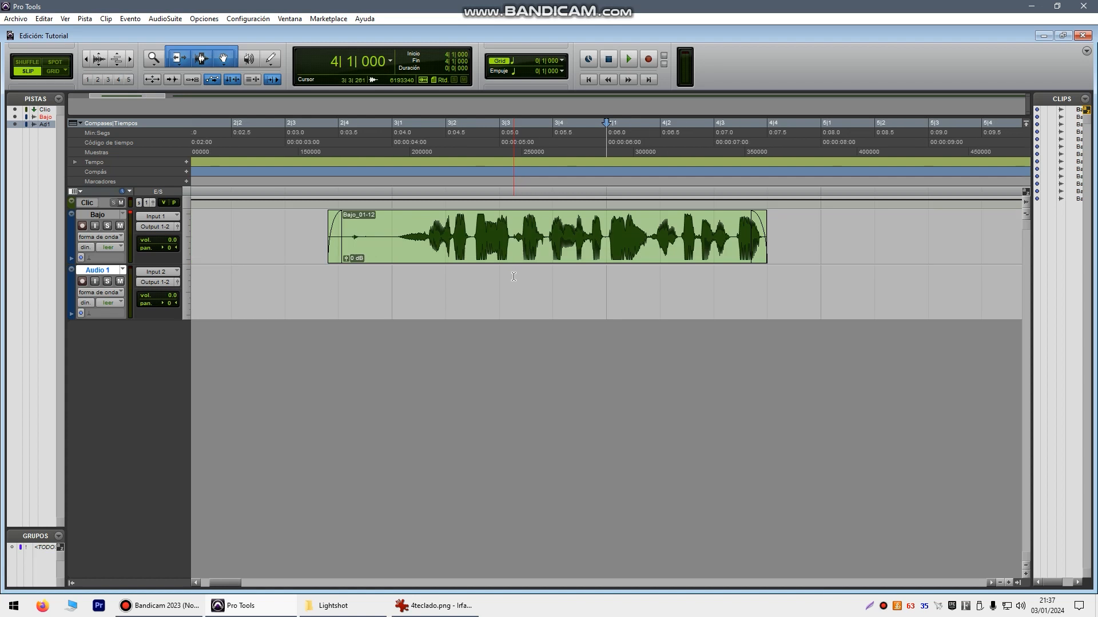
pyautogui.scroll(-2, 509, 272)
pyautogui.scroll(1, 515, 257)
# Place the edit cursor at 14|1|051, 16|1|527 and 23|2|376 in the second Bajo clip, and look along the timeline
pyautogui.click(541, 228)
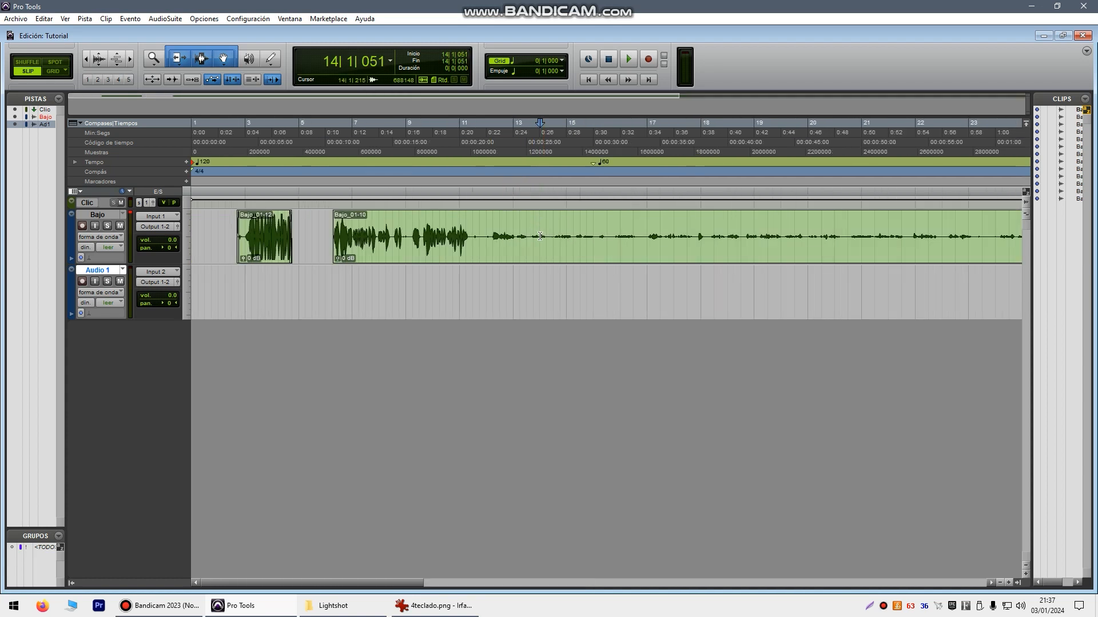
pyautogui.click(507, 225)
pyautogui.click(595, 226)
pyautogui.scroll(-2, 601, 226)
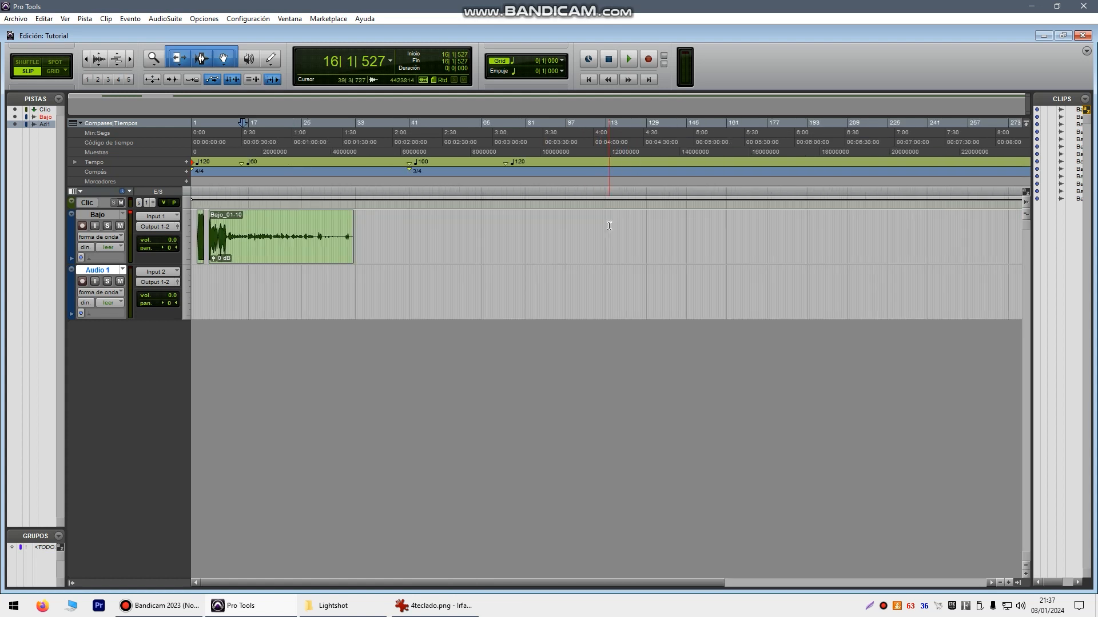
pyautogui.scroll(2, 608, 226)
pyautogui.click(607, 225)
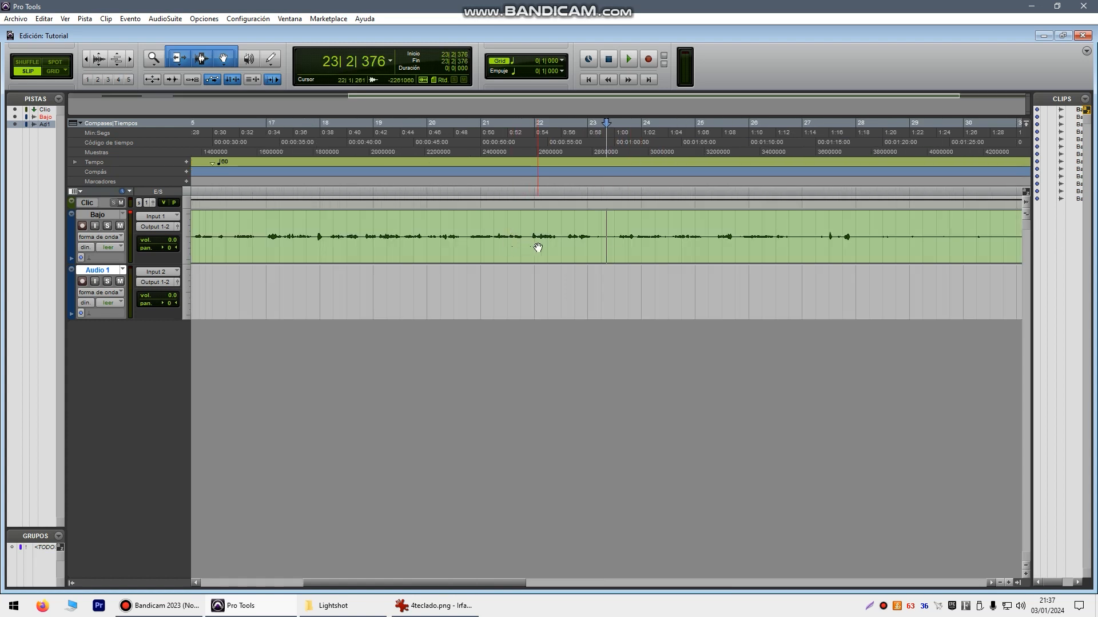
pyautogui.hscroll(-10, 537, 247)
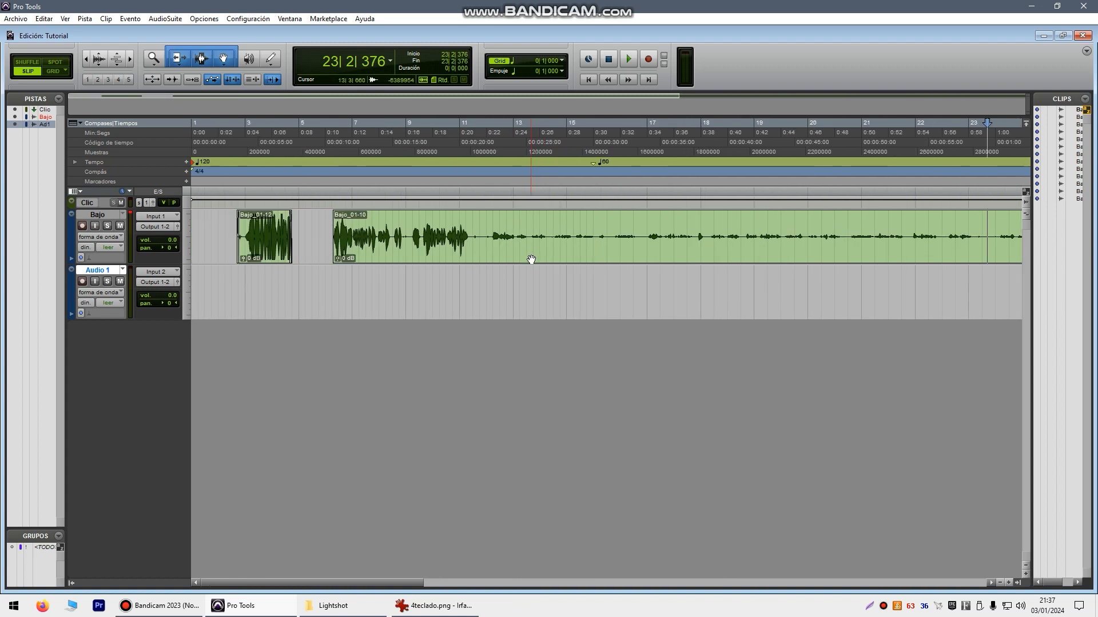
pyautogui.hscroll(10, 528, 247)
pyautogui.hscroll(-6, 527, 242)
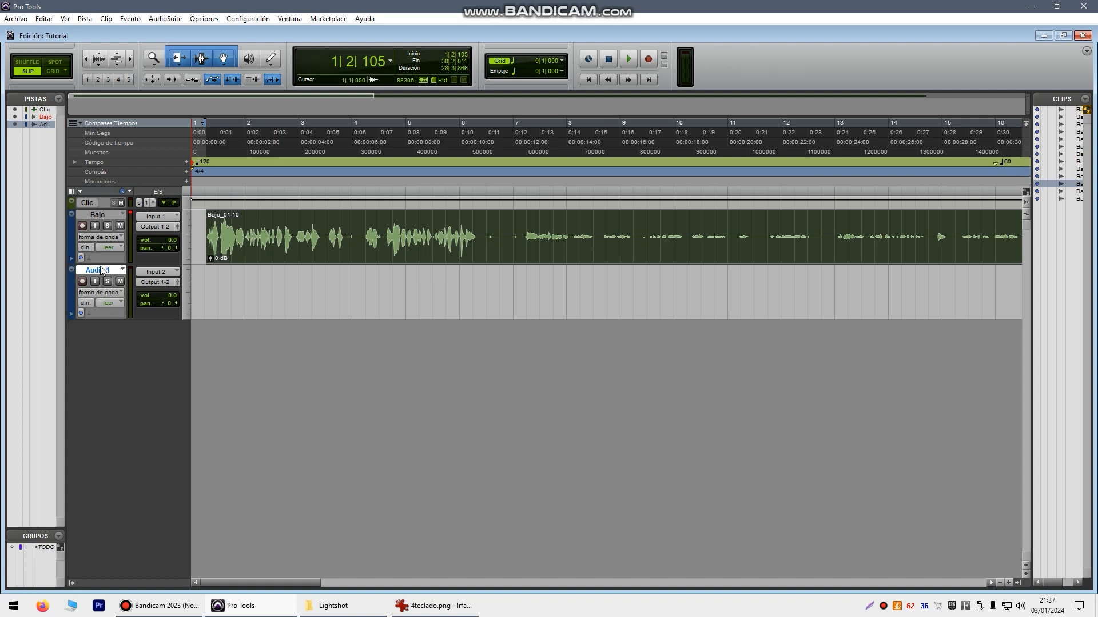
# Rename the Audio 1 track as Voz
pyautogui.doubleClick(97, 270)
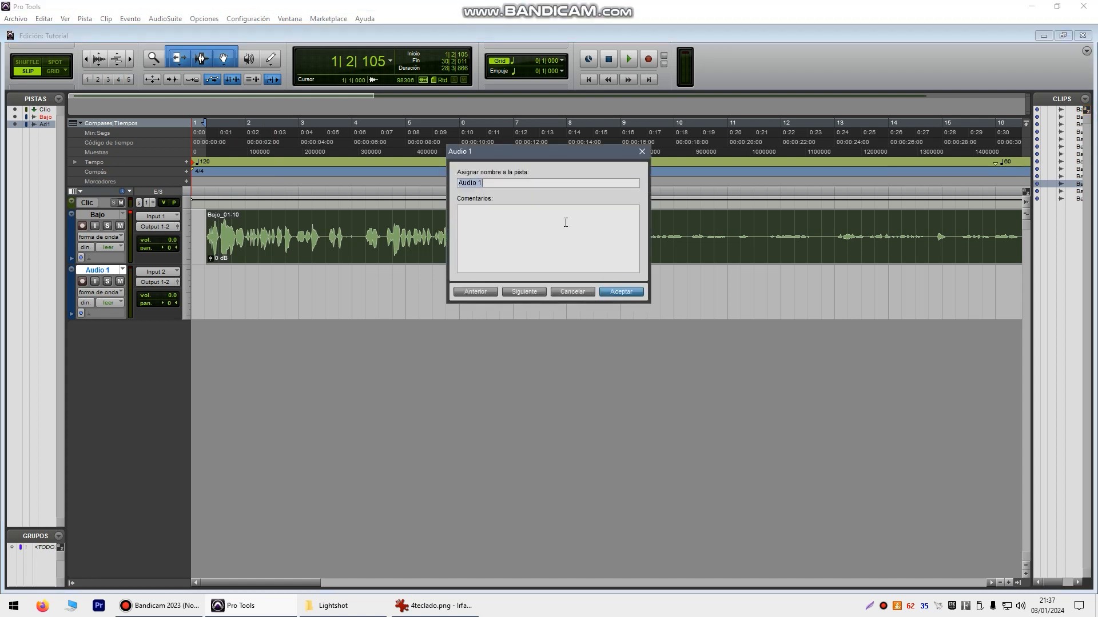
pyautogui.write('Voz')
pyautogui.click(621, 292)
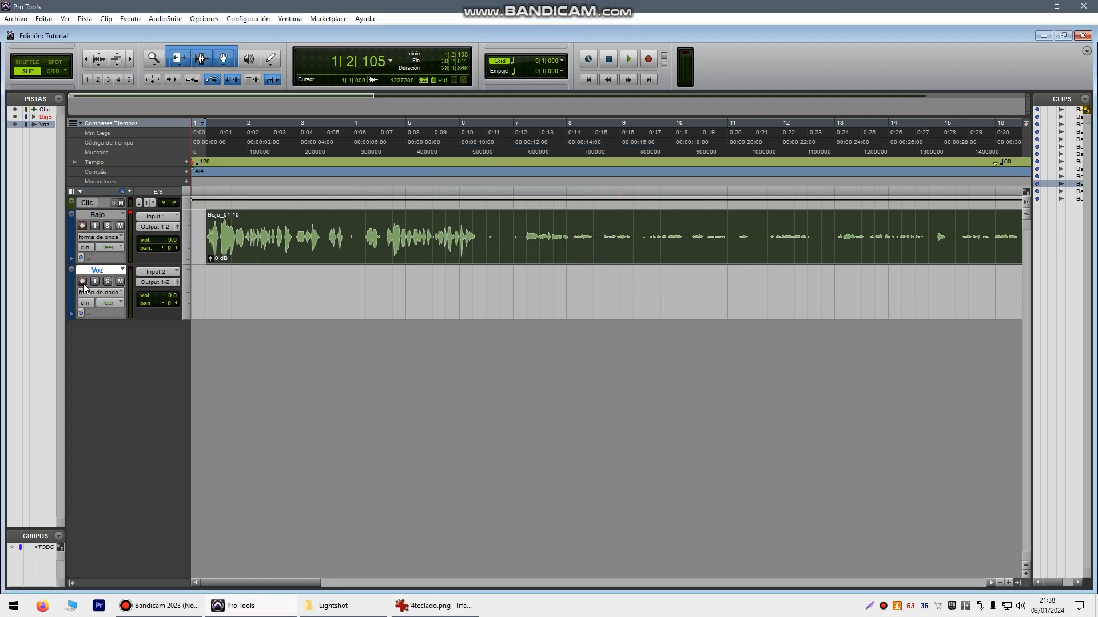
# Record-arm the Voz track, record a take from 1|2|105 to about bar 8, and delete the recorded clip
pyautogui.click(83, 282)
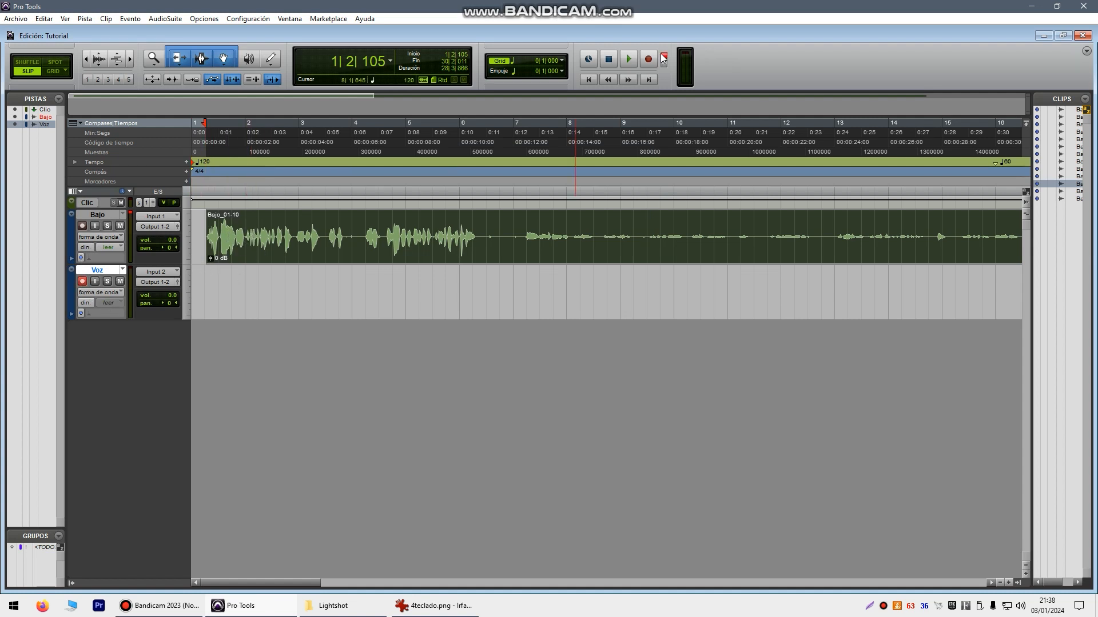
pyautogui.click(648, 58)
pyautogui.press('space')
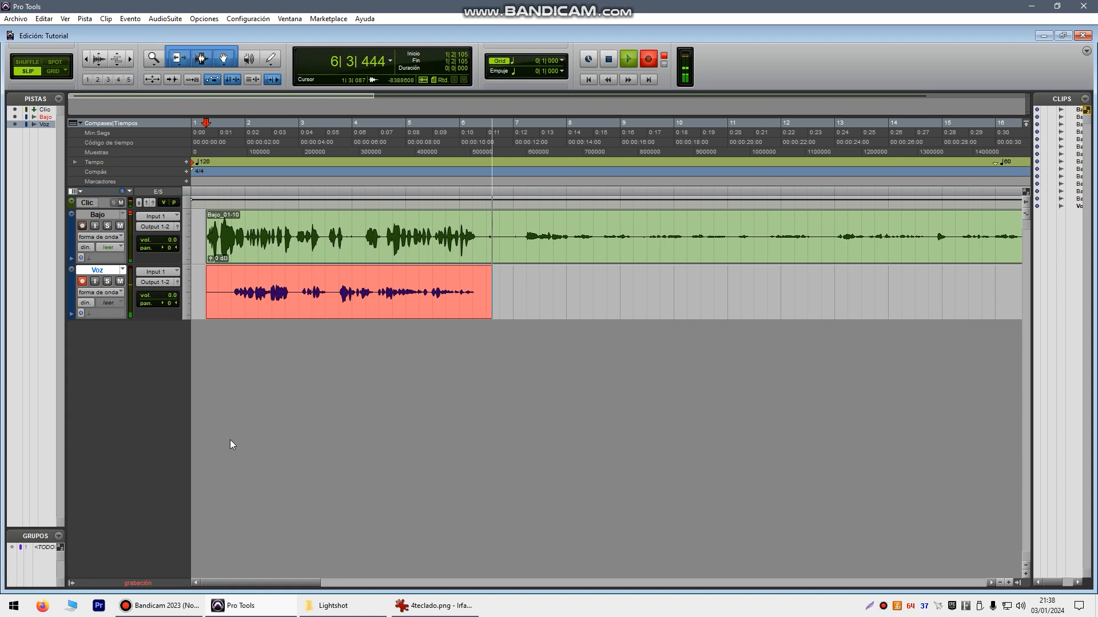
pyautogui.press('space')
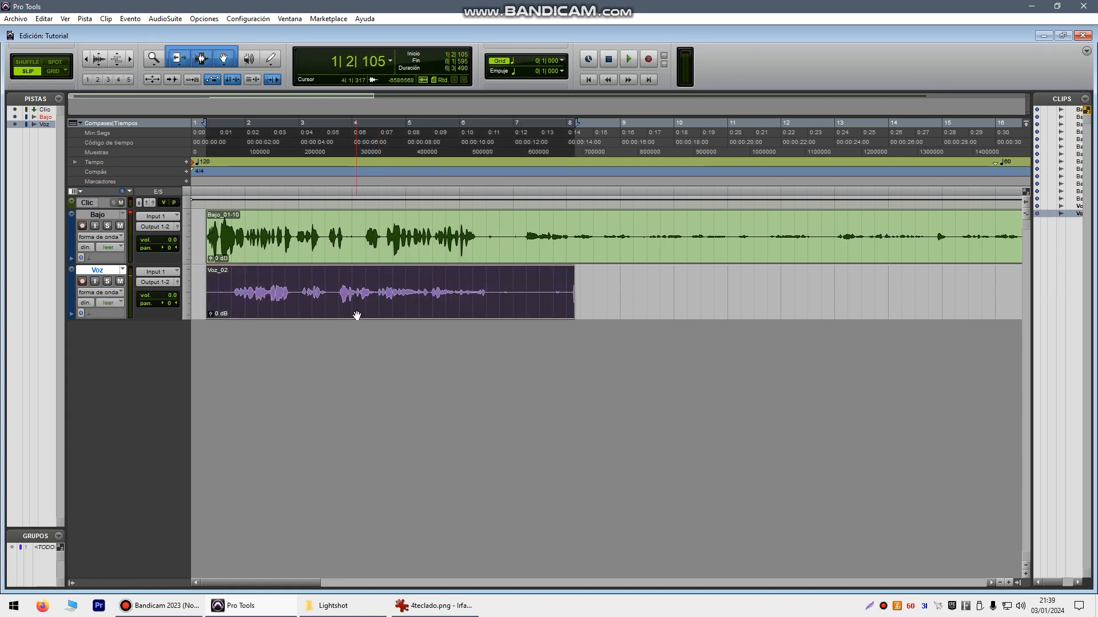
pyautogui.press('Delete')
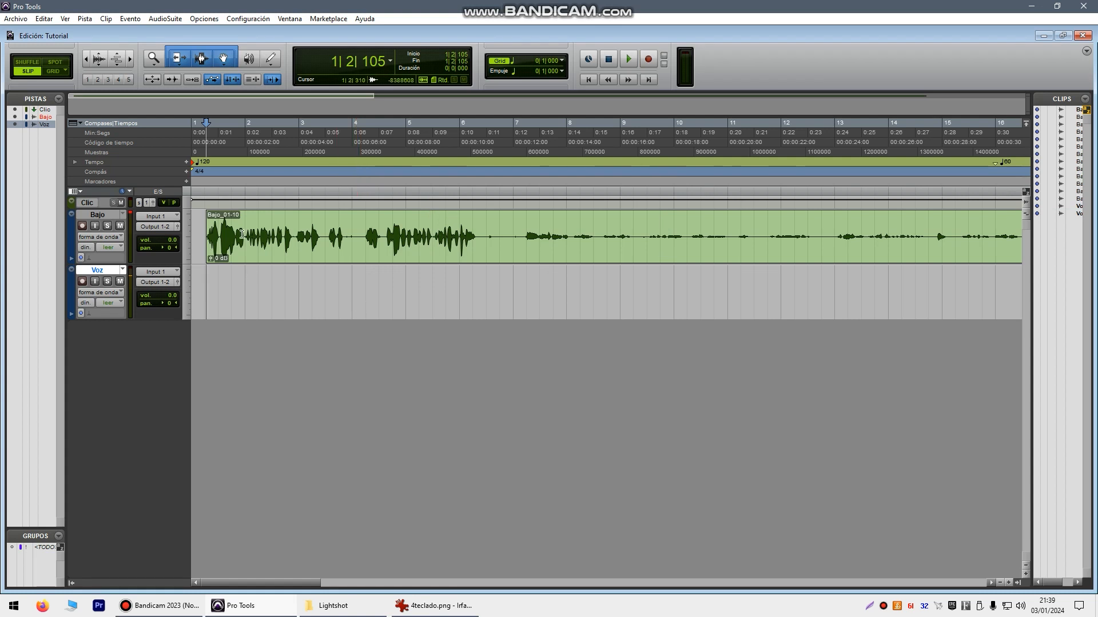
# Split the Bajo clip at 4|1|604 and trim the second piece's start to 6|4|407
pyautogui.click(360, 236)
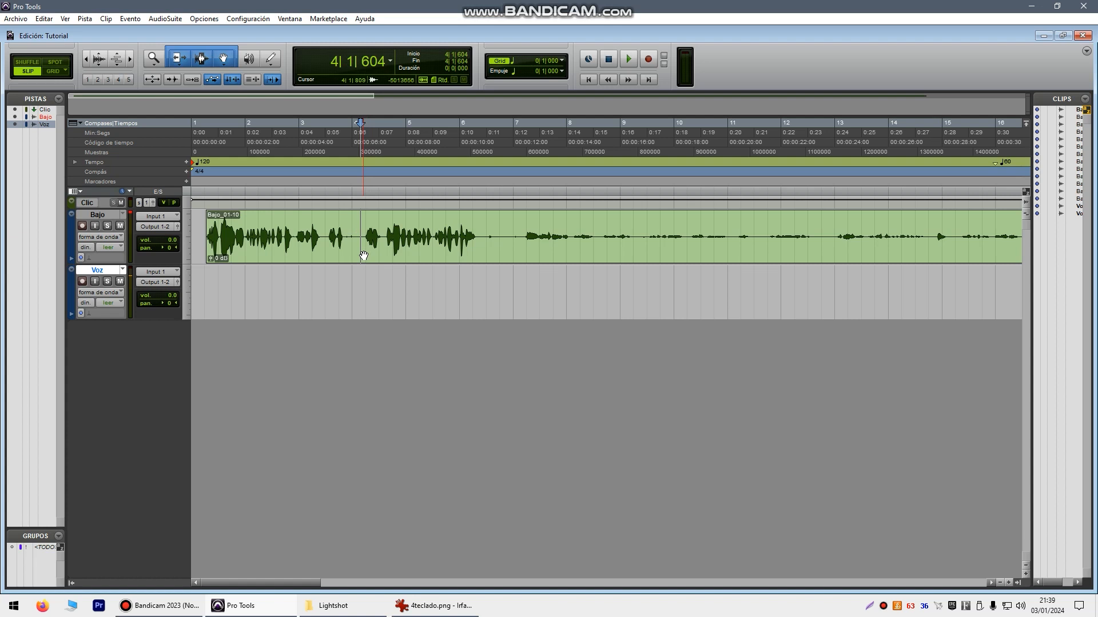
pyautogui.hotkey('ctrl', 'e')
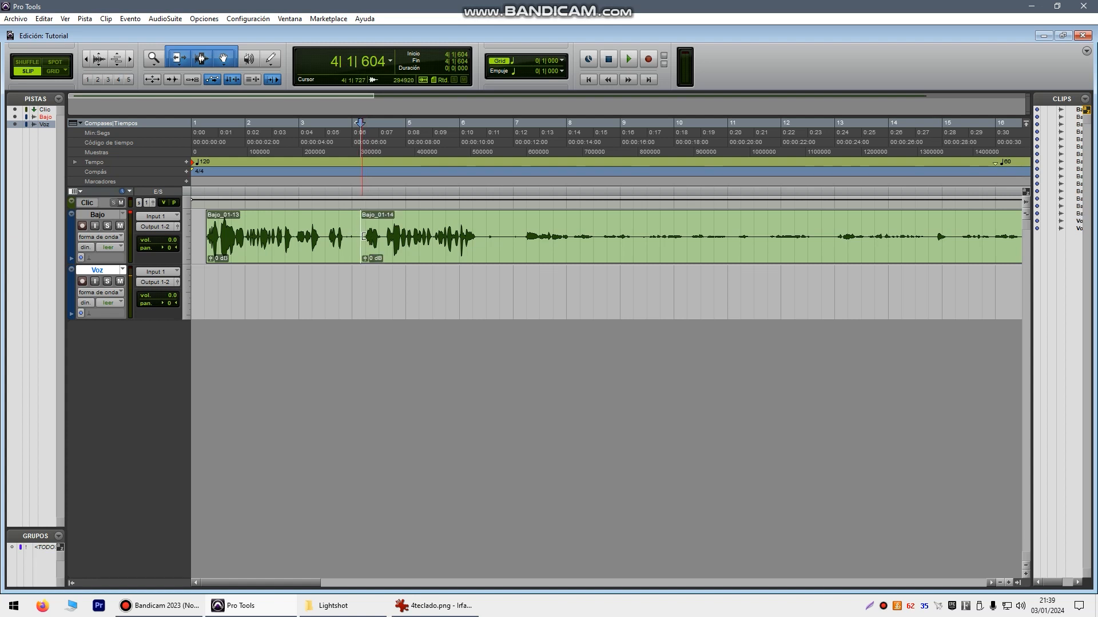
pyautogui.moveTo(364, 236); pyautogui.dragTo(508, 236)
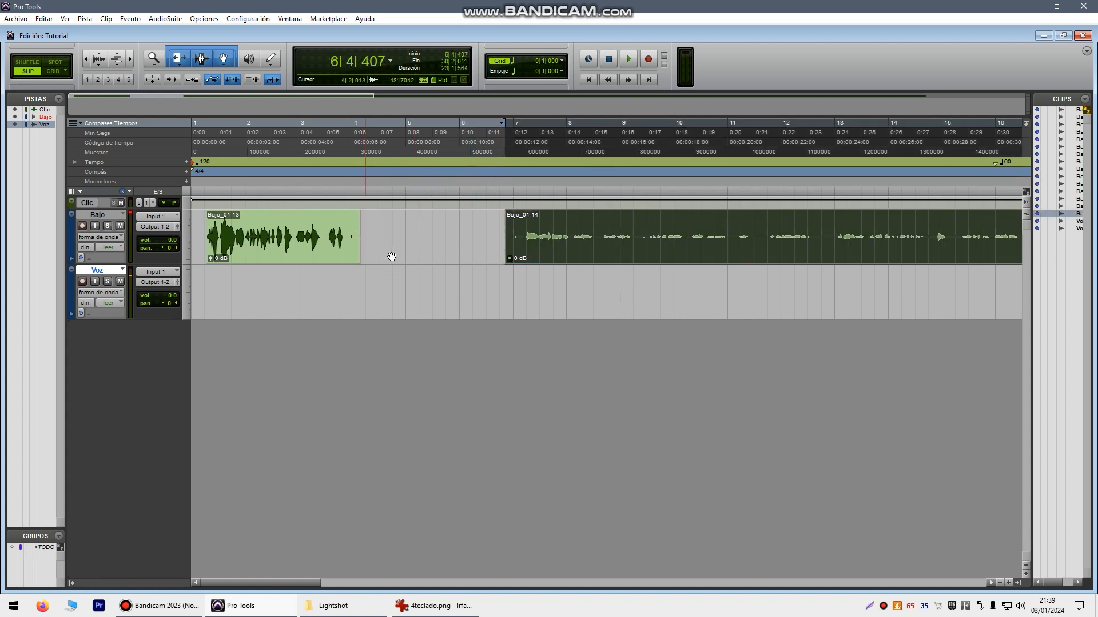
# Extend the second Bajo piece's start back to 4|1|481 against the first piece, and trim it again to 6|4|940
pyautogui.moveTo(507, 238); pyautogui.dragTo(353, 233)
pyautogui.doubleClick(356, 233)
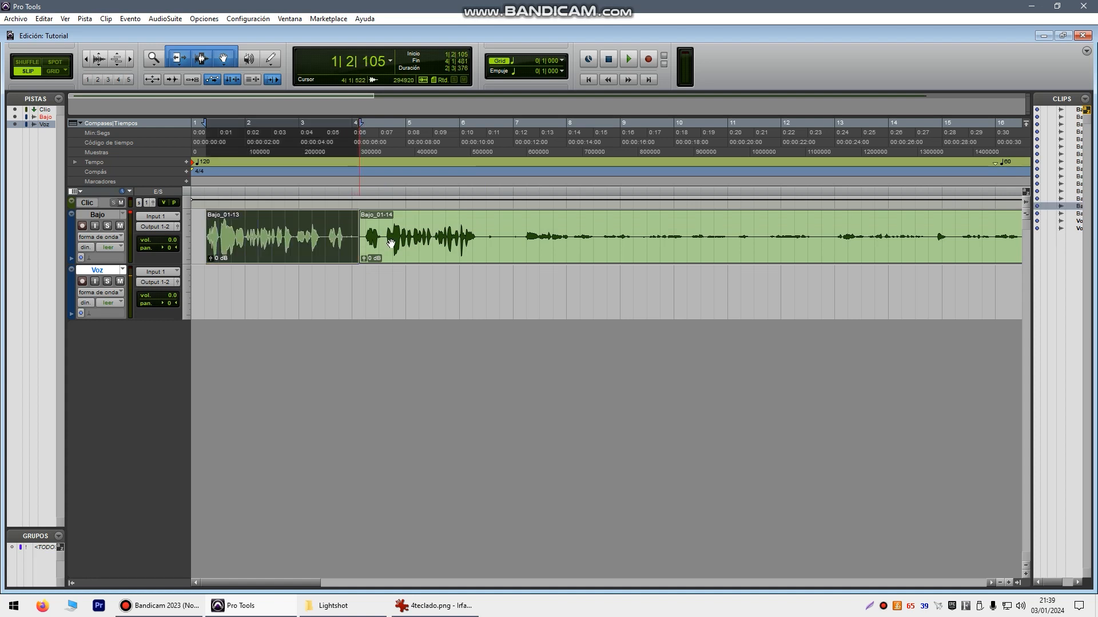
pyautogui.moveTo(363, 231); pyautogui.dragTo(513, 231)
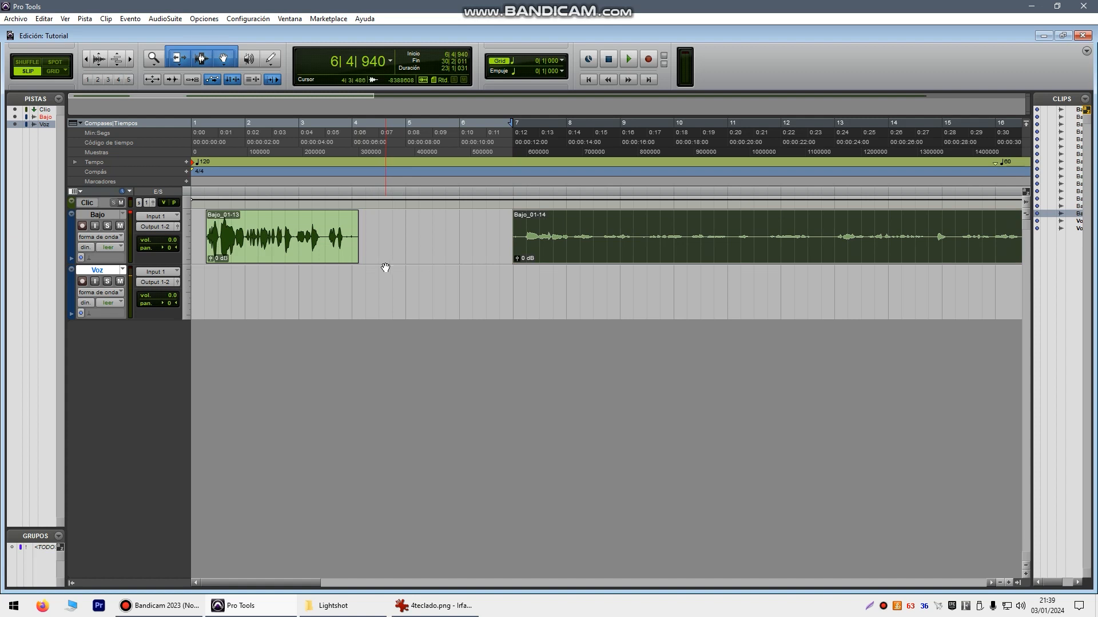
# Set the recording mode to QuickPunch, start playback at 2|3|916 and punch in a Bajo take from 12|2|707 to 17|1|936
pyautogui.rightClick(649, 60)
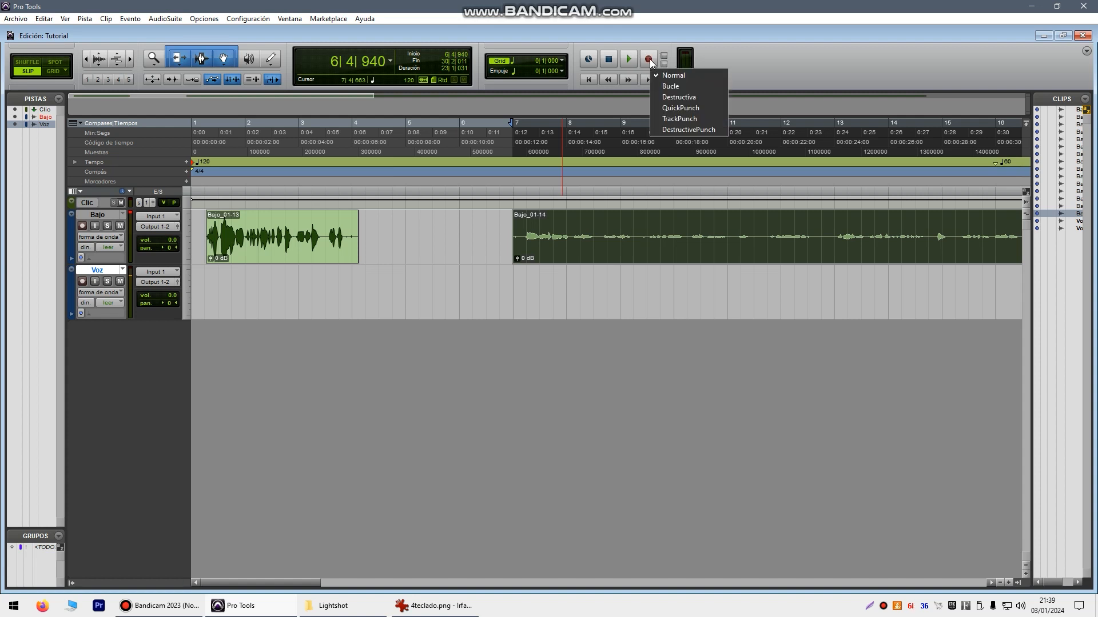
pyautogui.click(677, 107)
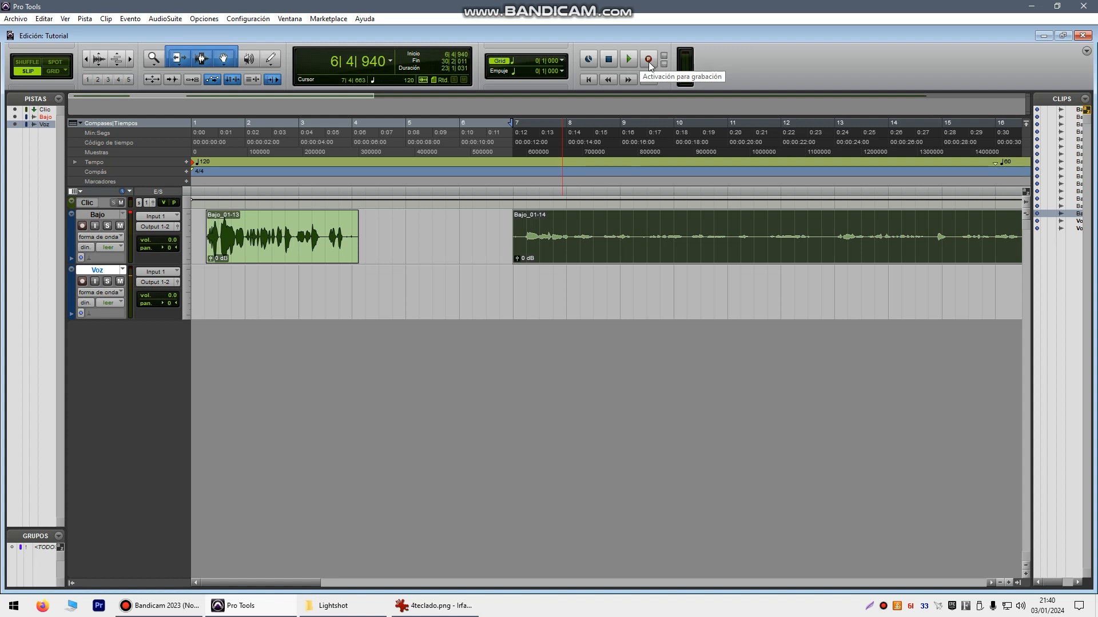
pyautogui.click(288, 277)
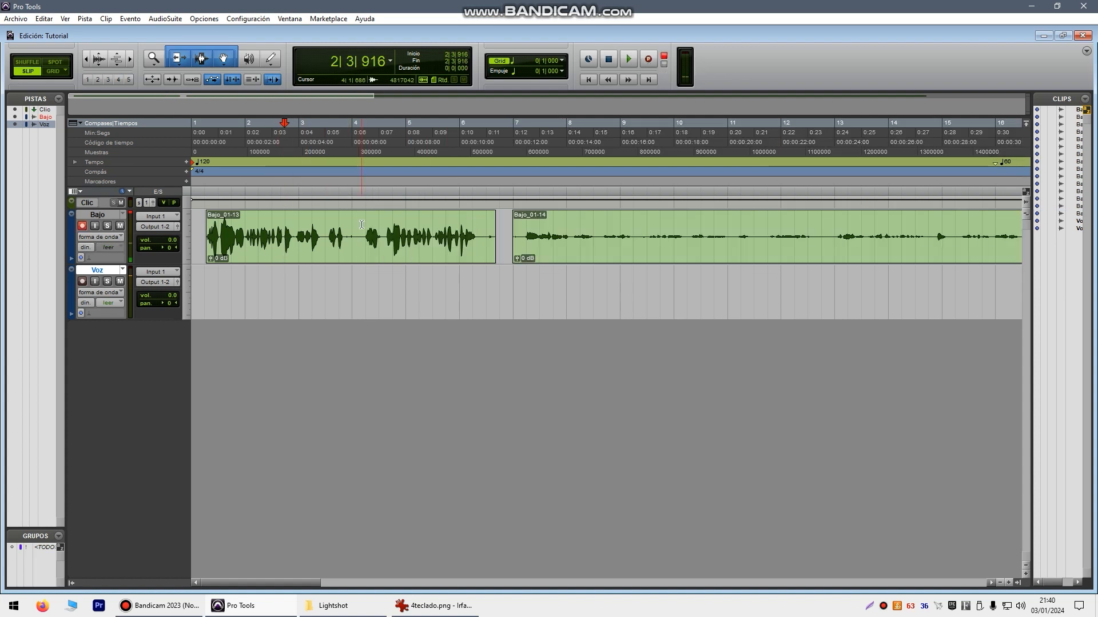
pyautogui.press('space')
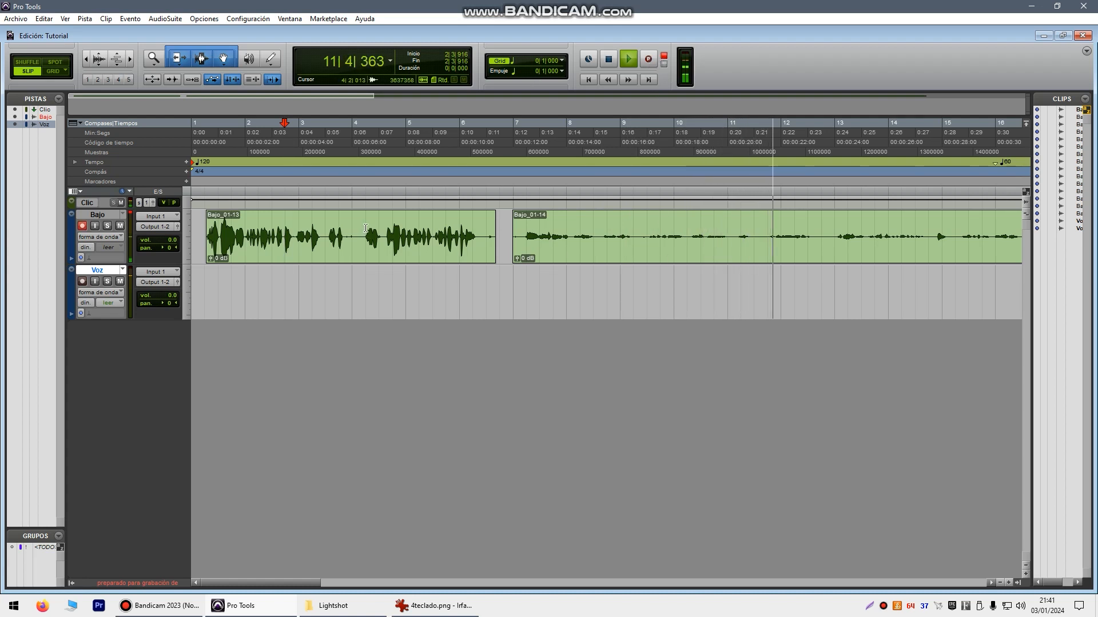
pyautogui.hotkey('ctrl', 'space')
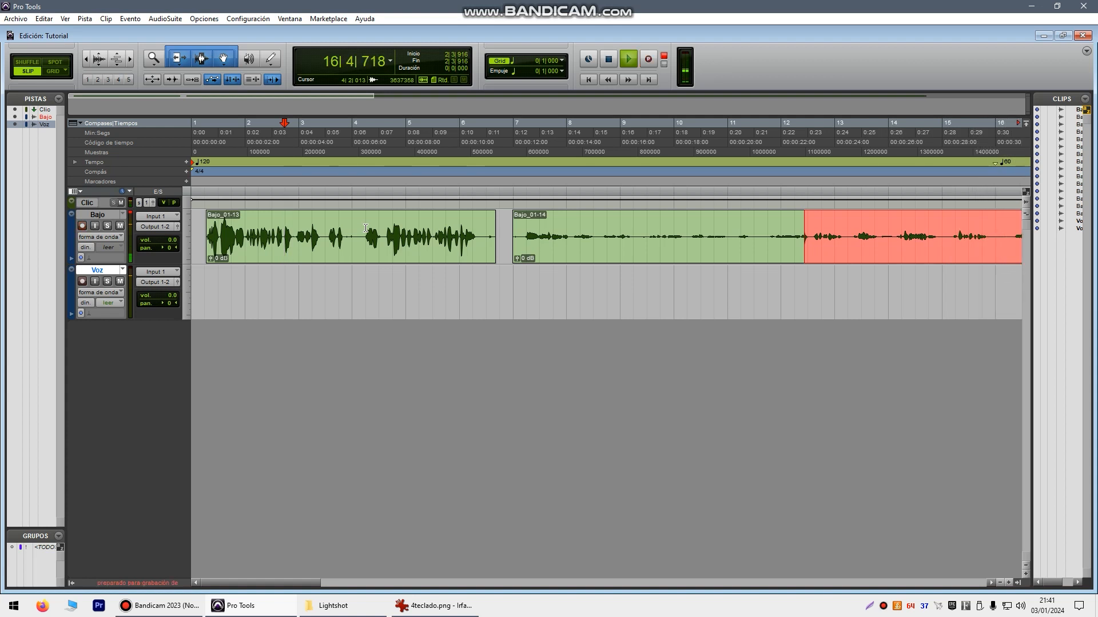
pyautogui.press('space')
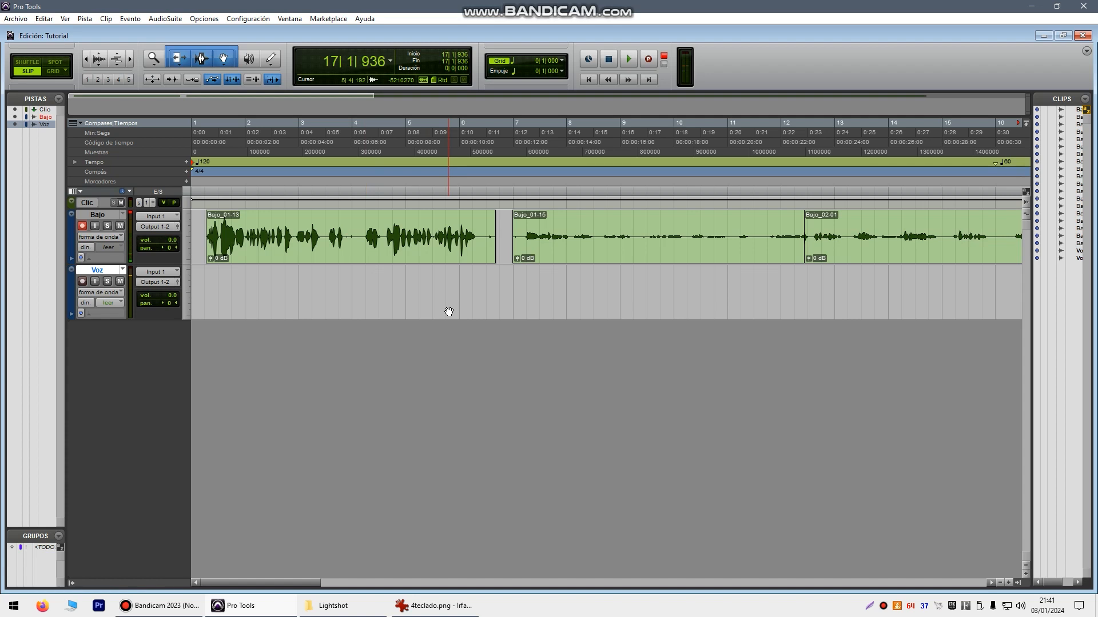
# Delete the Bajo clip just before the punched-in take and extend that take's start back to 9|4|602
pyautogui.click(661, 257)
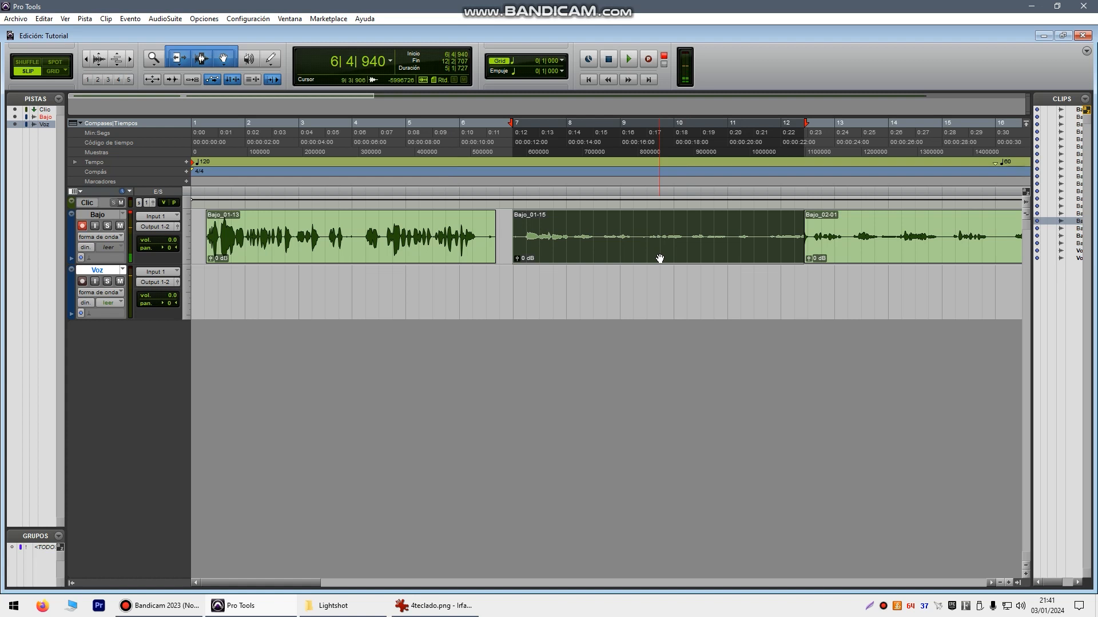
pyautogui.press('Delete')
pyautogui.moveTo(807, 230); pyautogui.dragTo(671, 269)
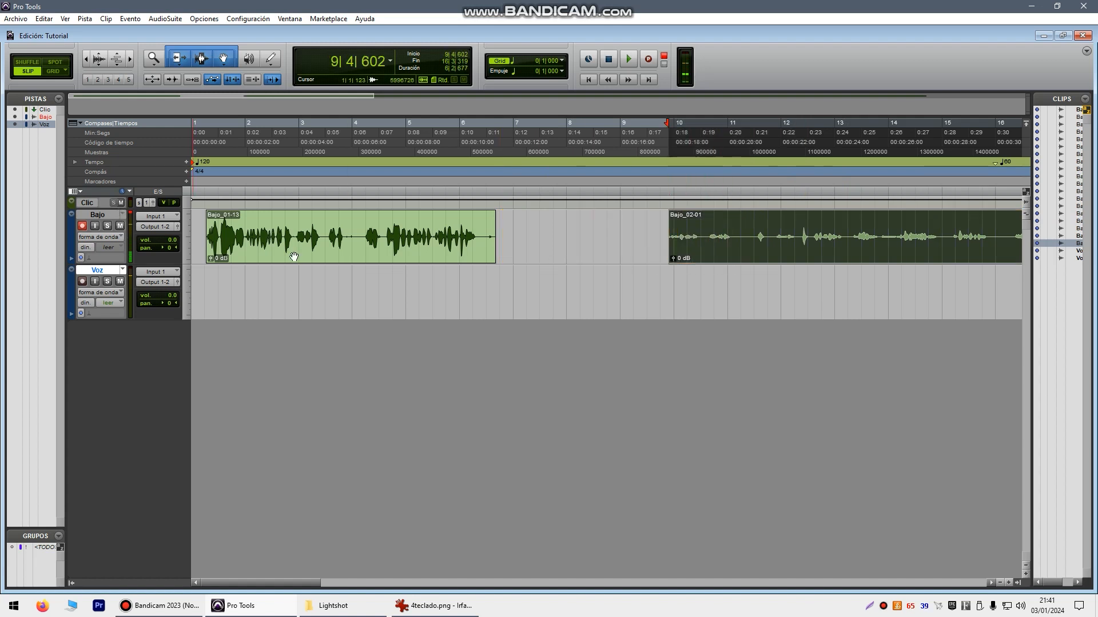
# Trim the end of the first Bajo clip to just before 6|3 and place the insertion point at 6|3|507
pyautogui.moveTo(492, 234)
pyautogui.mouseDown()
pyautogui.moveTo(482, 233)
pyautogui.moveTo(514, 233)
pyautogui.mouseUp()
pyautogui.click(666, 236)
pyautogui.click(492, 234)
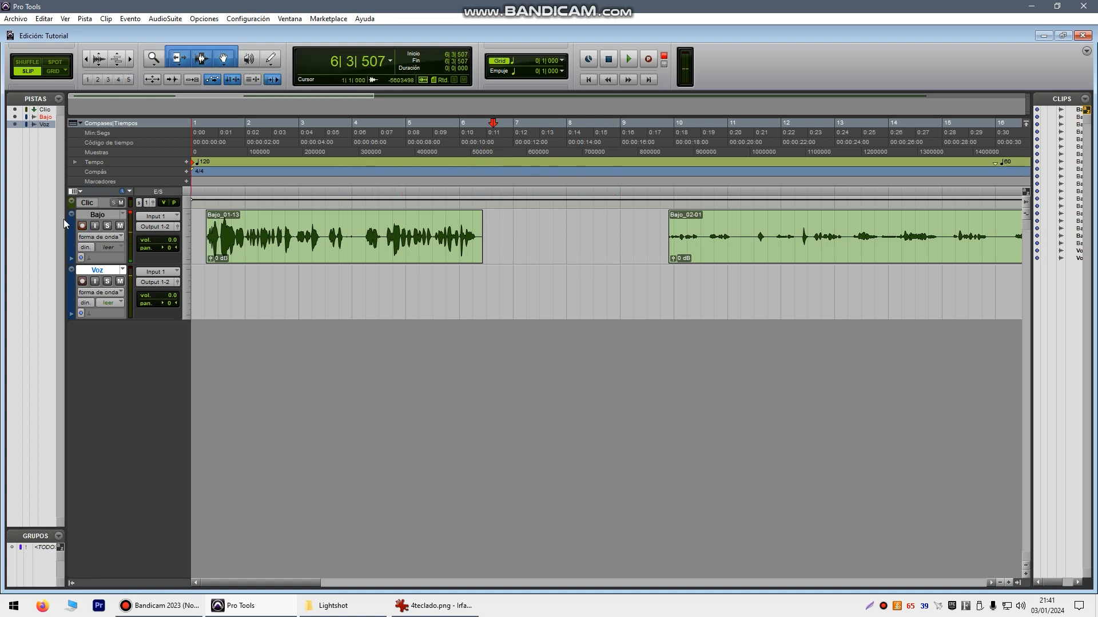
# Record a take on the Voz track alone, in Normal recording mode, from 3|4|131 to 11|4|315
pyautogui.click(84, 225)
pyautogui.click(82, 281)
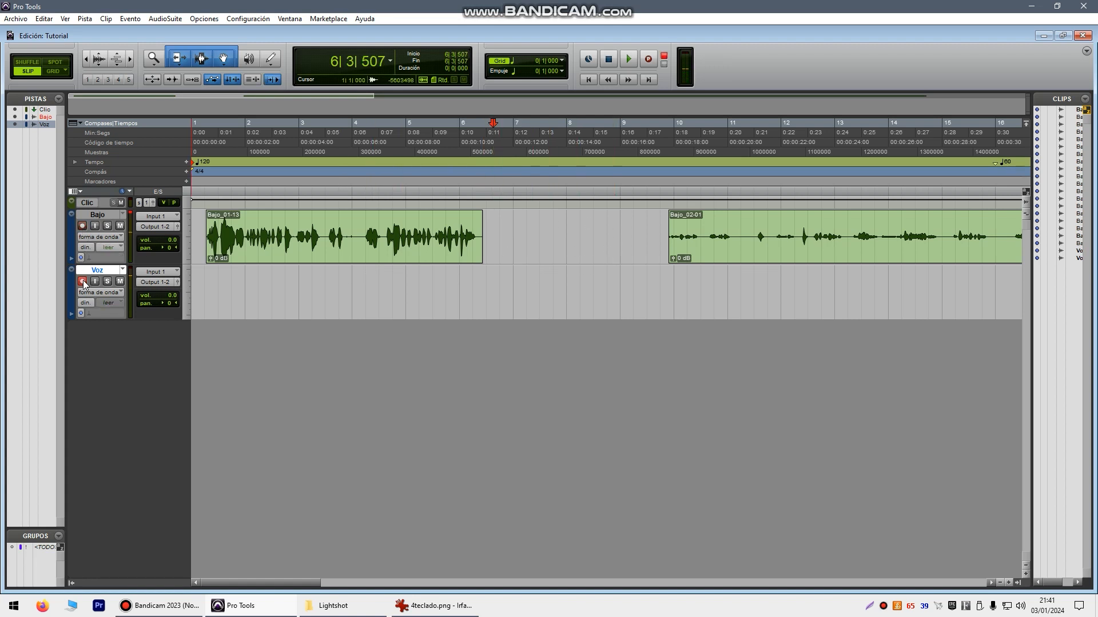
pyautogui.click(340, 292)
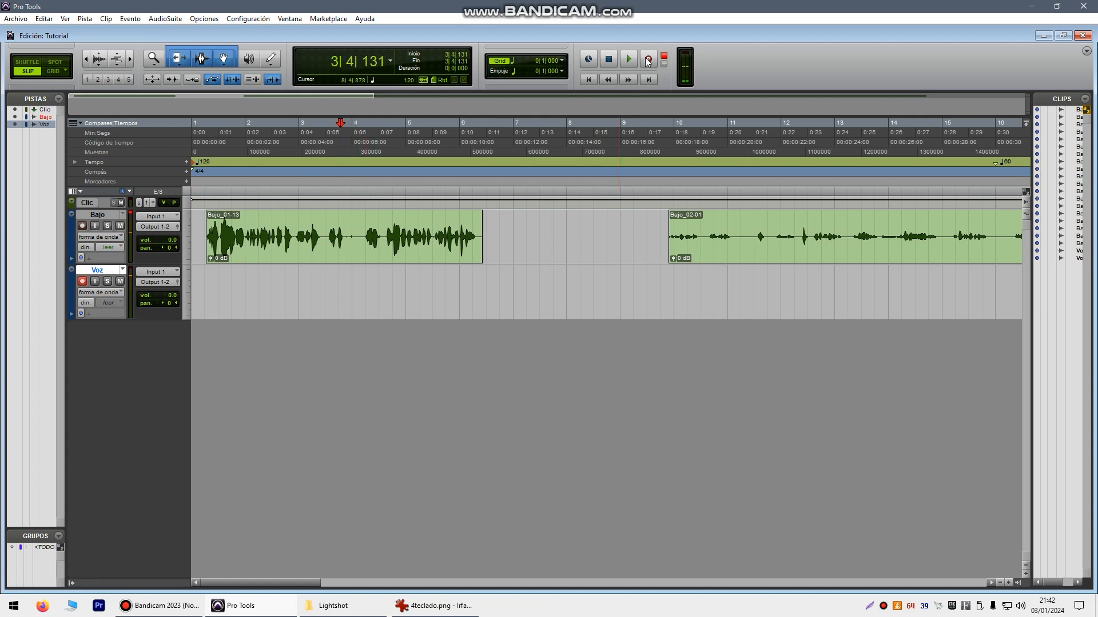
pyautogui.rightClick(648, 61)
pyautogui.click(655, 75)
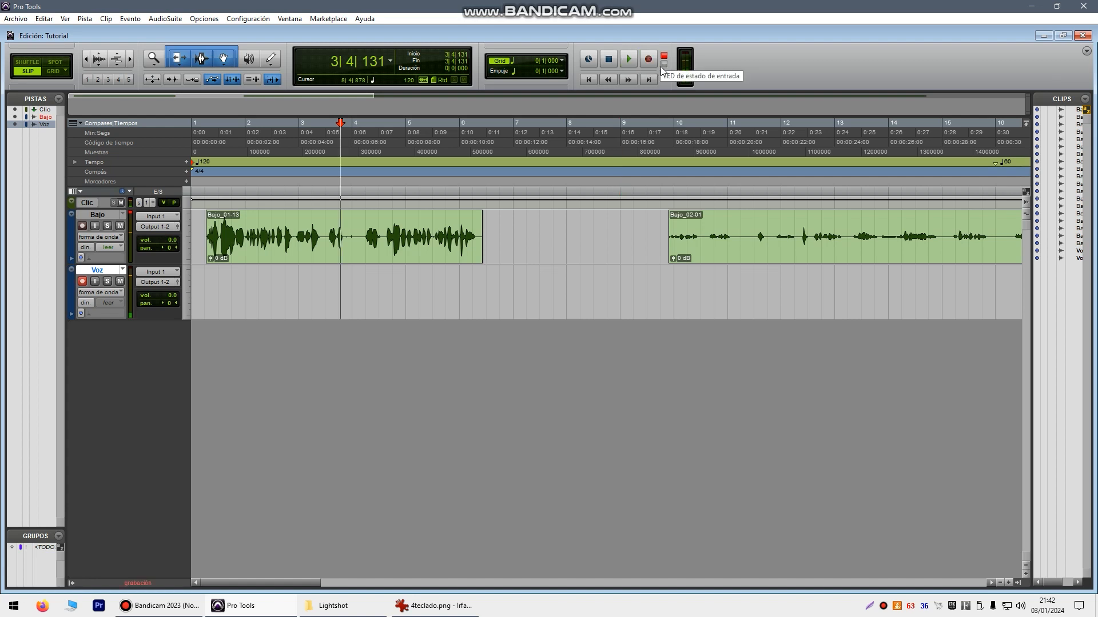
pyautogui.press('space')
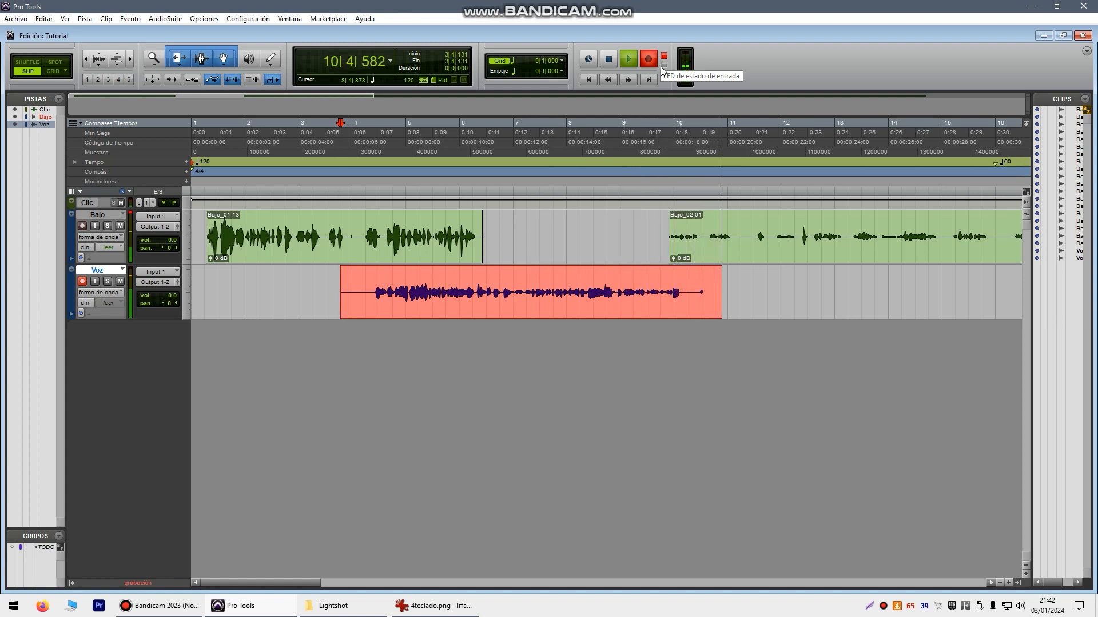
pyautogui.press('space')
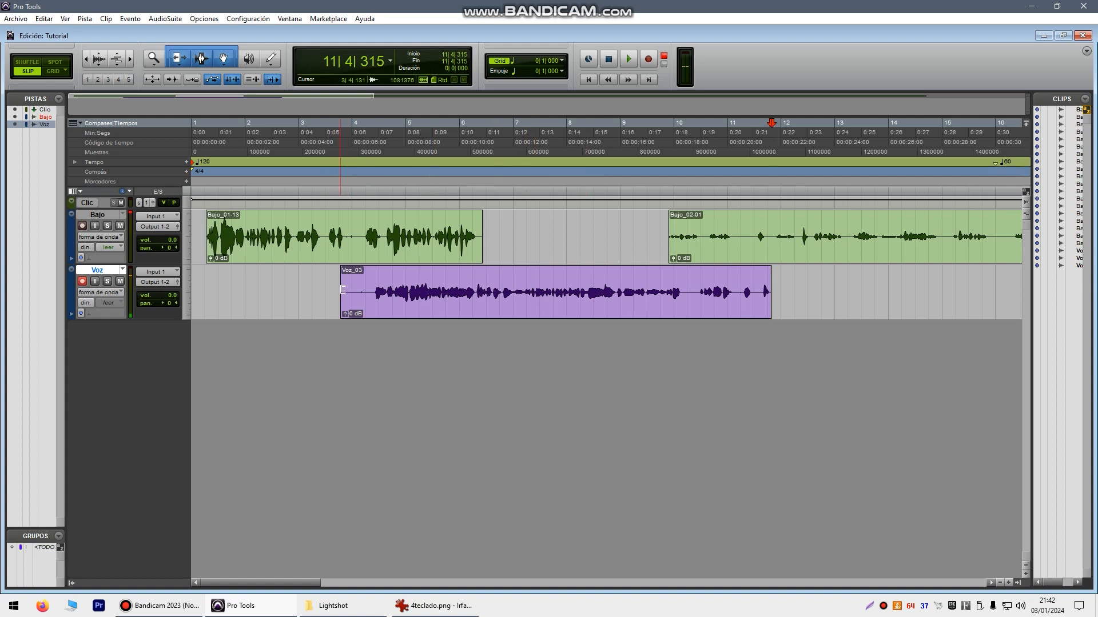
# Trim both ends of the Voz take so it spans 6|2|115 to 10|1|092
pyautogui.moveTo(343, 279); pyautogui.dragTo(475, 270)
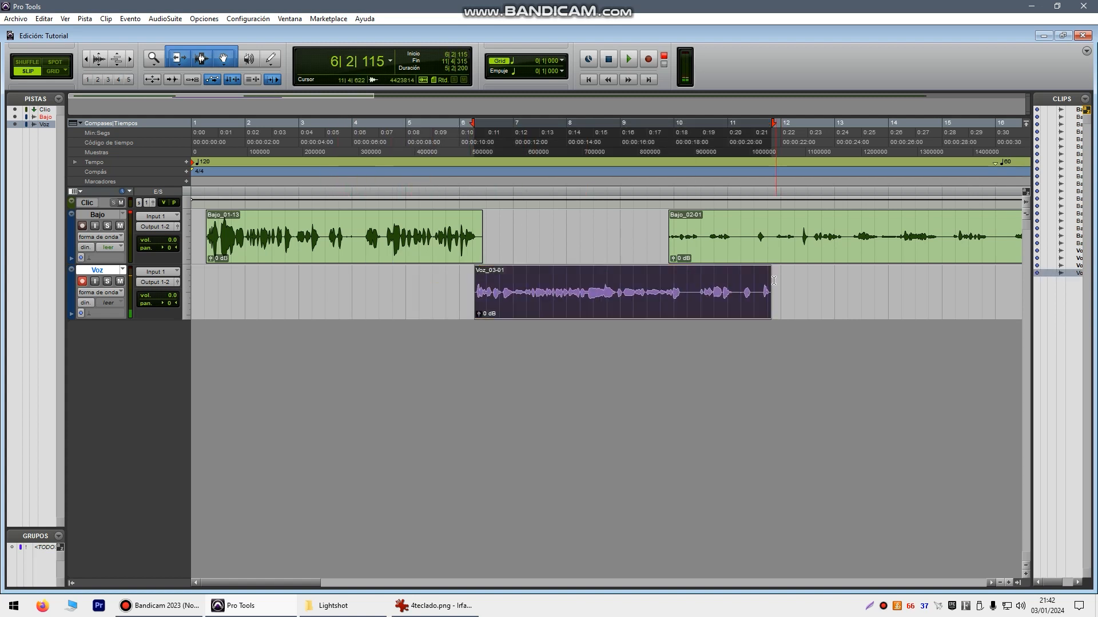
pyautogui.moveTo(769, 284); pyautogui.dragTo(675, 292)
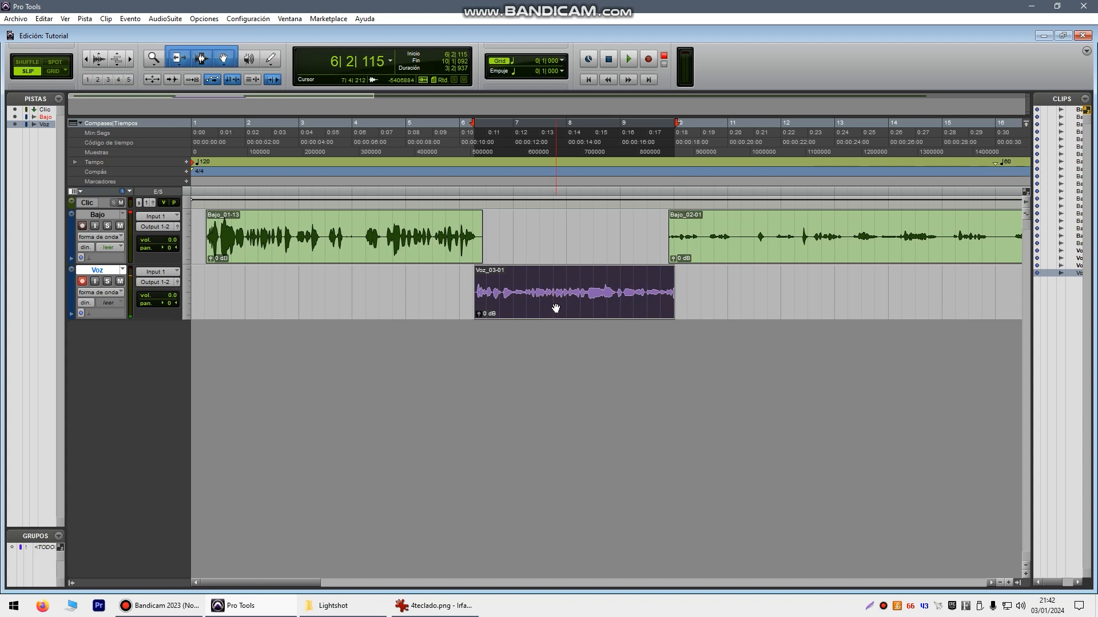
# Move the trimmed Voz clip straight up onto the Bajo track over the neighbouring clip edges, and delete it there
pyautogui.moveTo(555, 308); pyautogui.dragTo(555, 262)
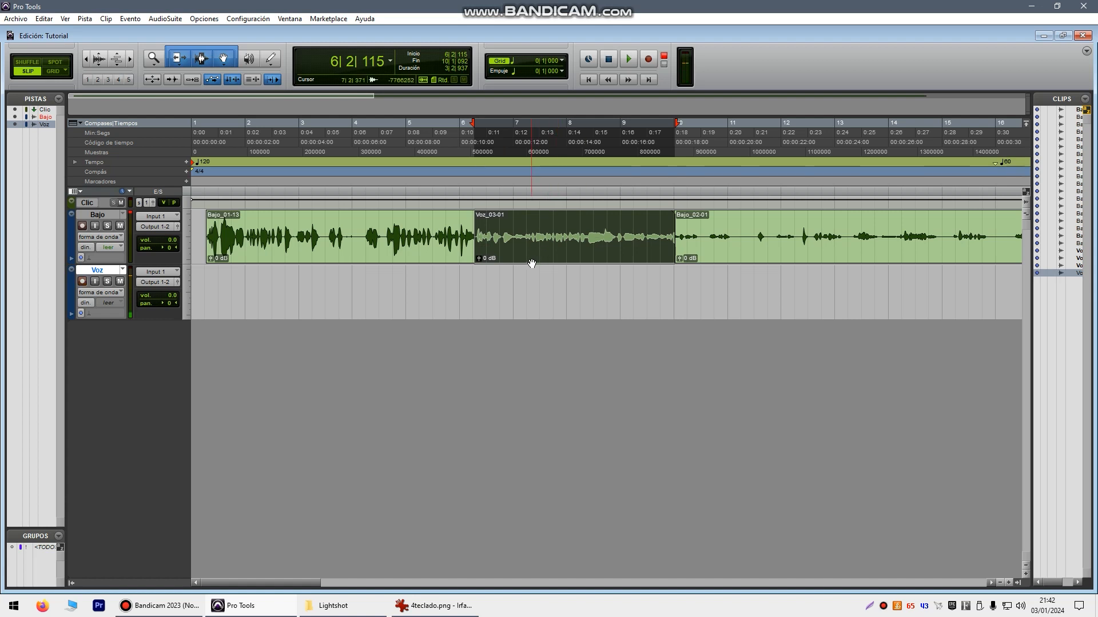
pyautogui.press('Delete')
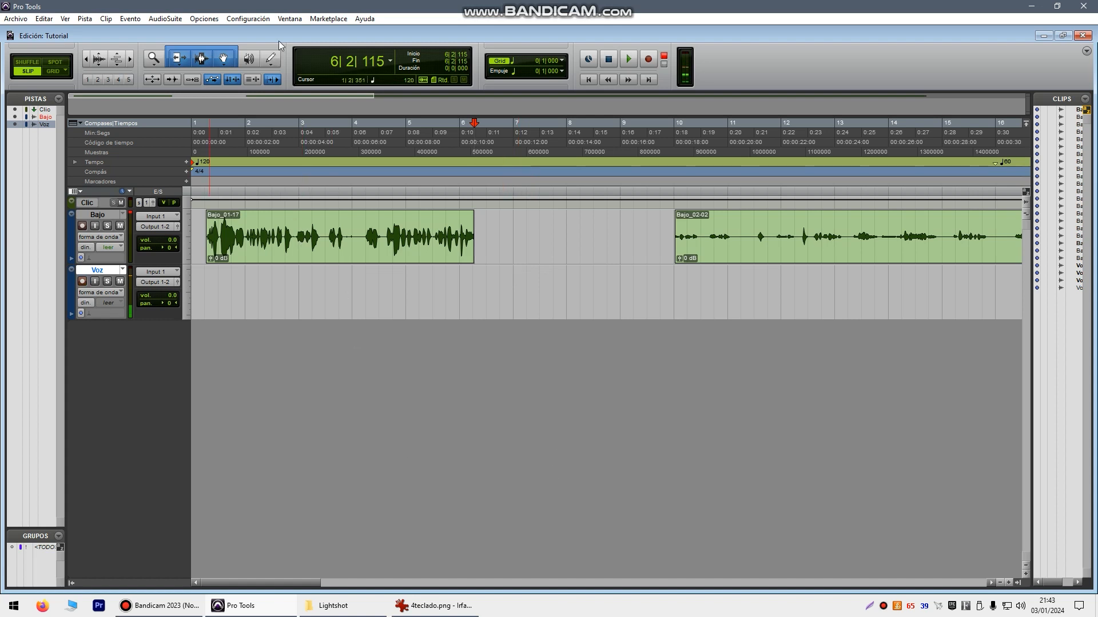
# Show the floating Transport window below the tracks and set the pre-roll to 0|3|000
pyautogui.click(289, 19)
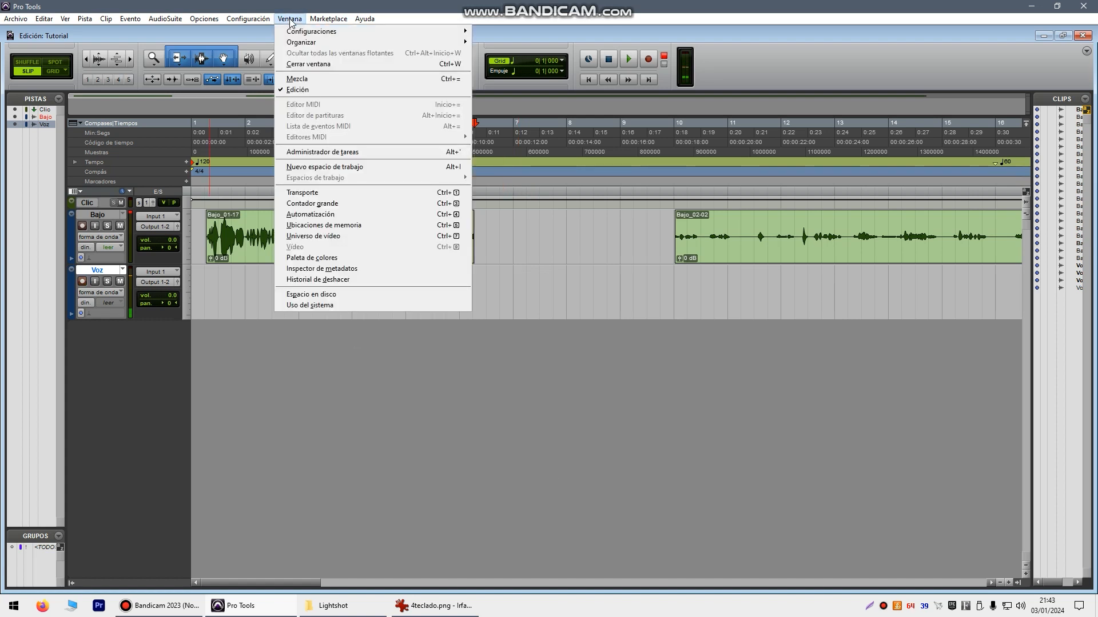
pyautogui.click(320, 193)
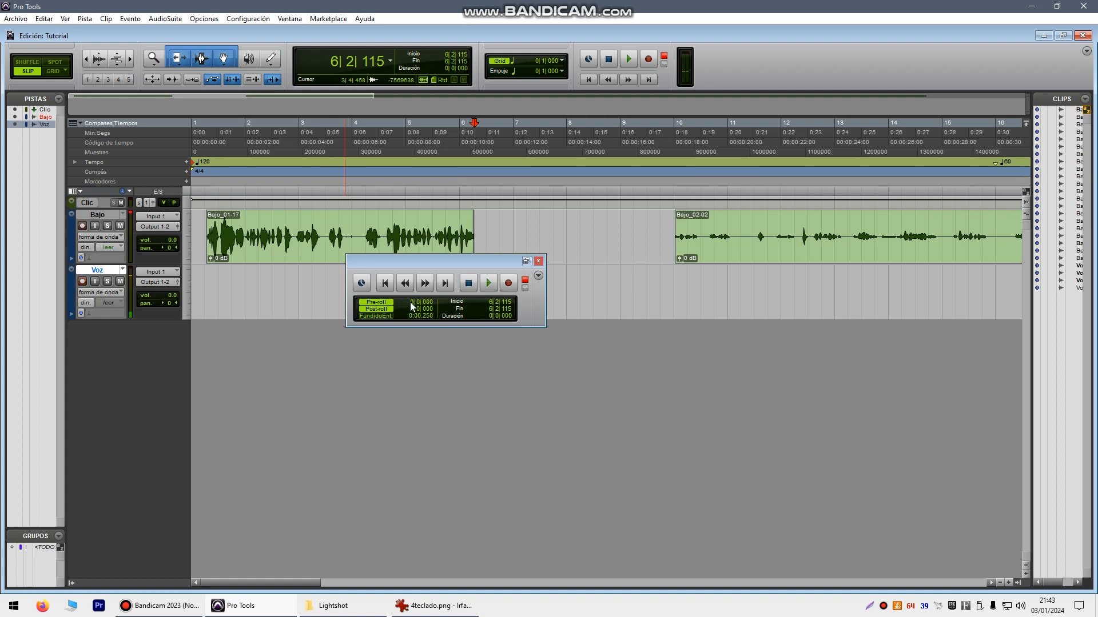
pyautogui.moveTo(400, 261); pyautogui.dragTo(392, 355)
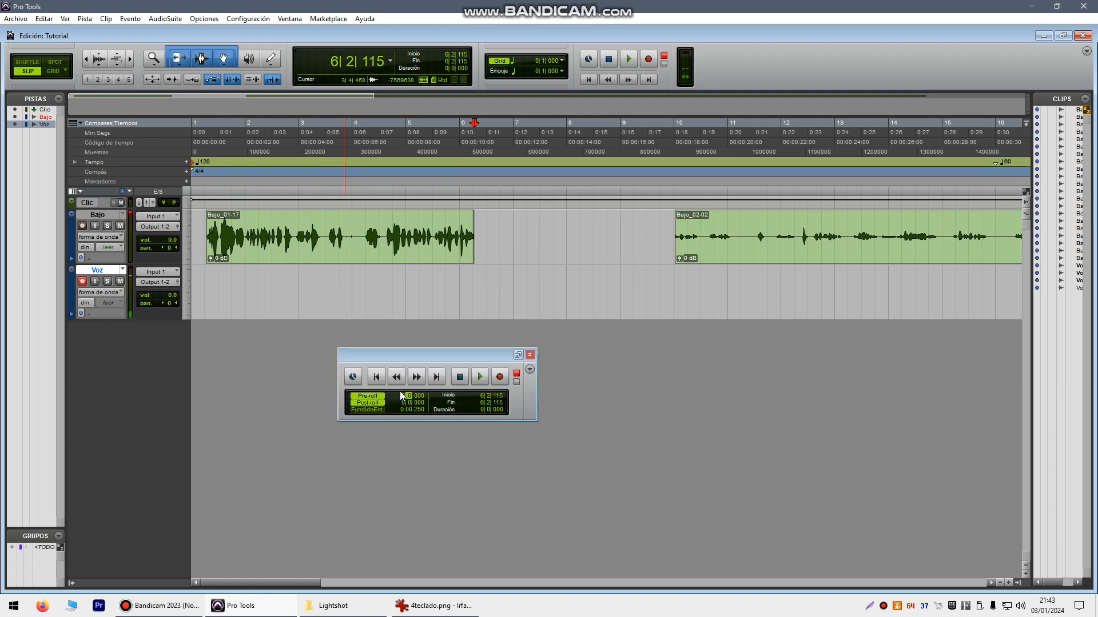
pyautogui.write('3')
pyautogui.press('Return')
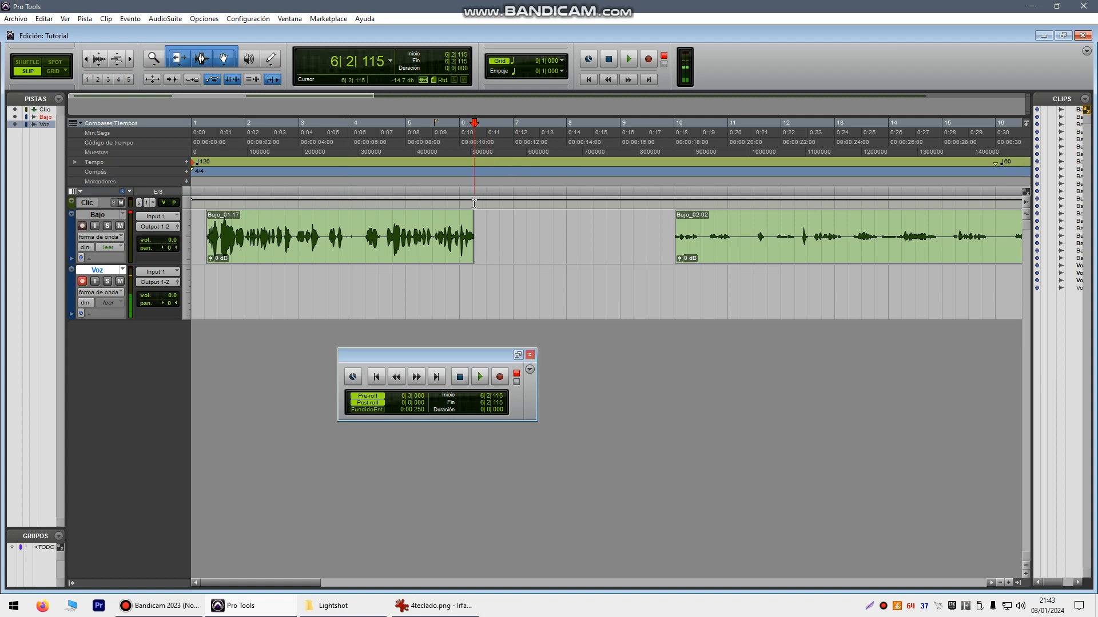
# Play the session with pre-roll from 6|2|115, 5|3|169 and 5|4|329 to check where playback starts
pyautogui.click(480, 377)
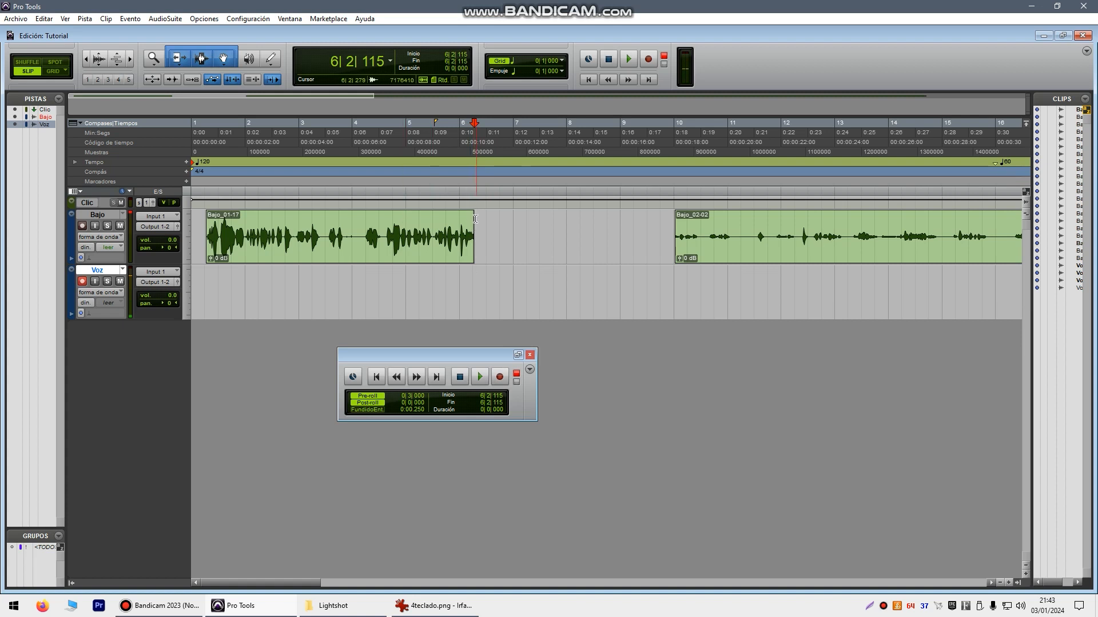
pyautogui.click(436, 237)
pyautogui.press('space')
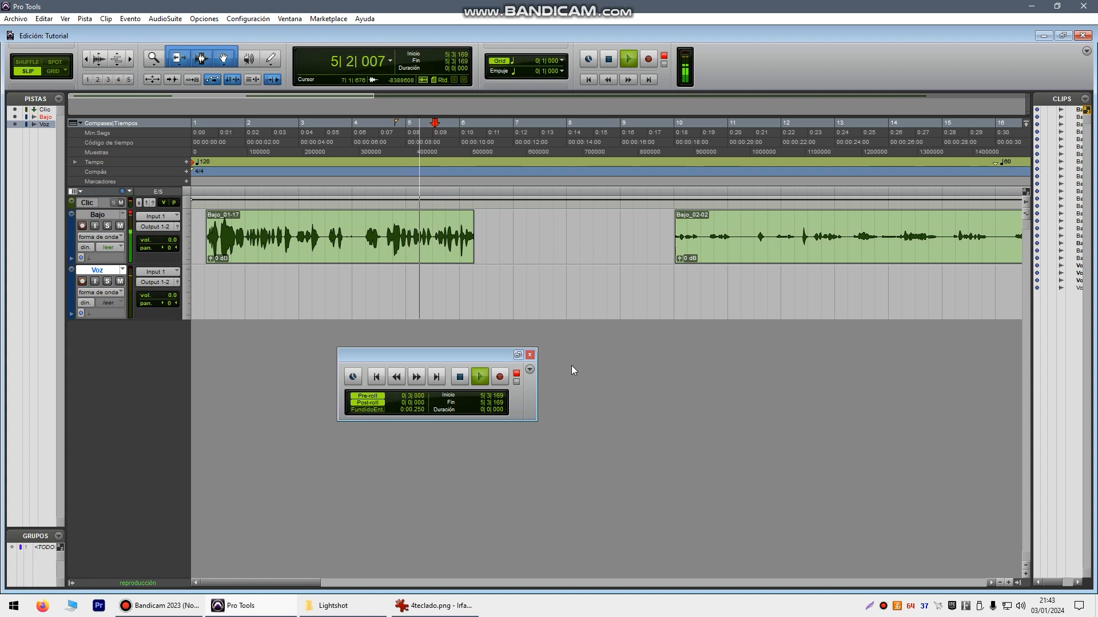
pyautogui.press('space')
pyautogui.press('space')
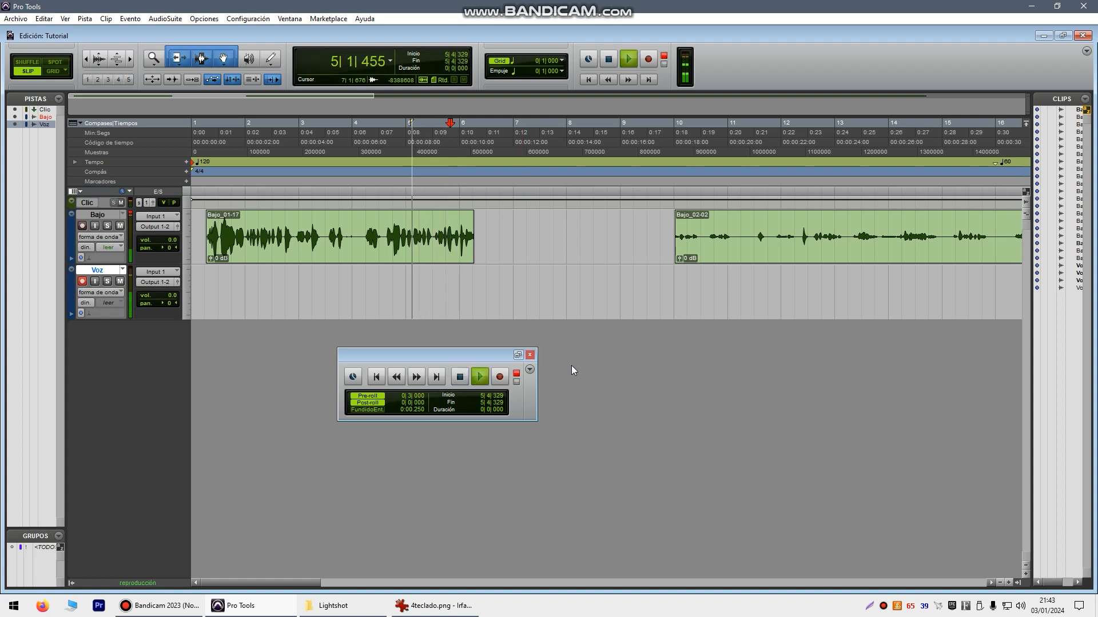
pyautogui.press('space')
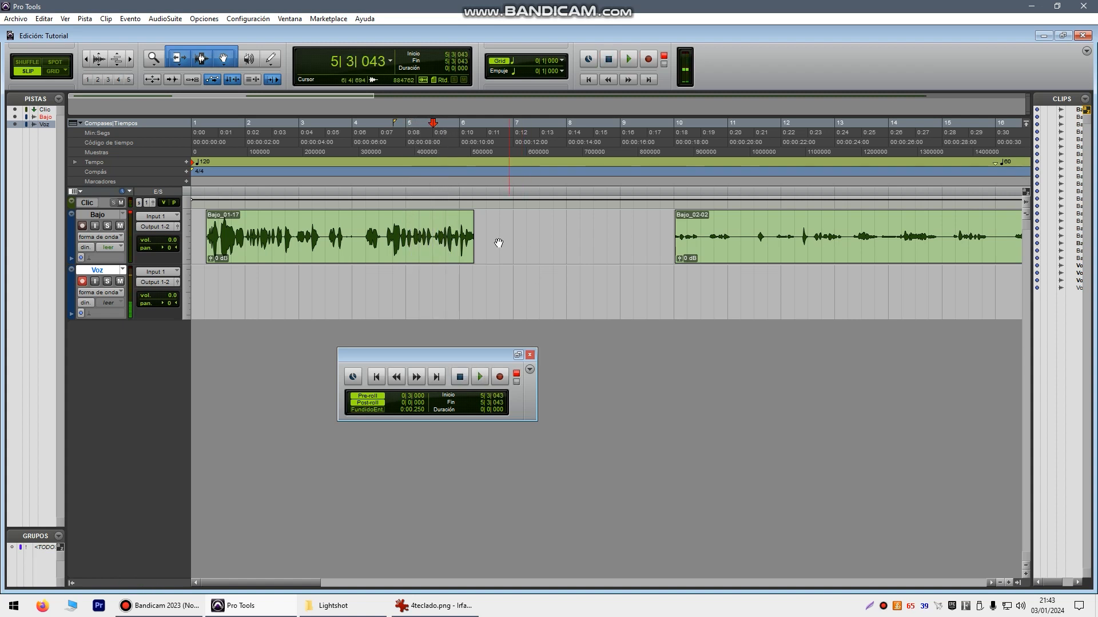
# Record a short take on the Bajo track from 6|3|630 to 7|2|219
pyautogui.click(473, 192)
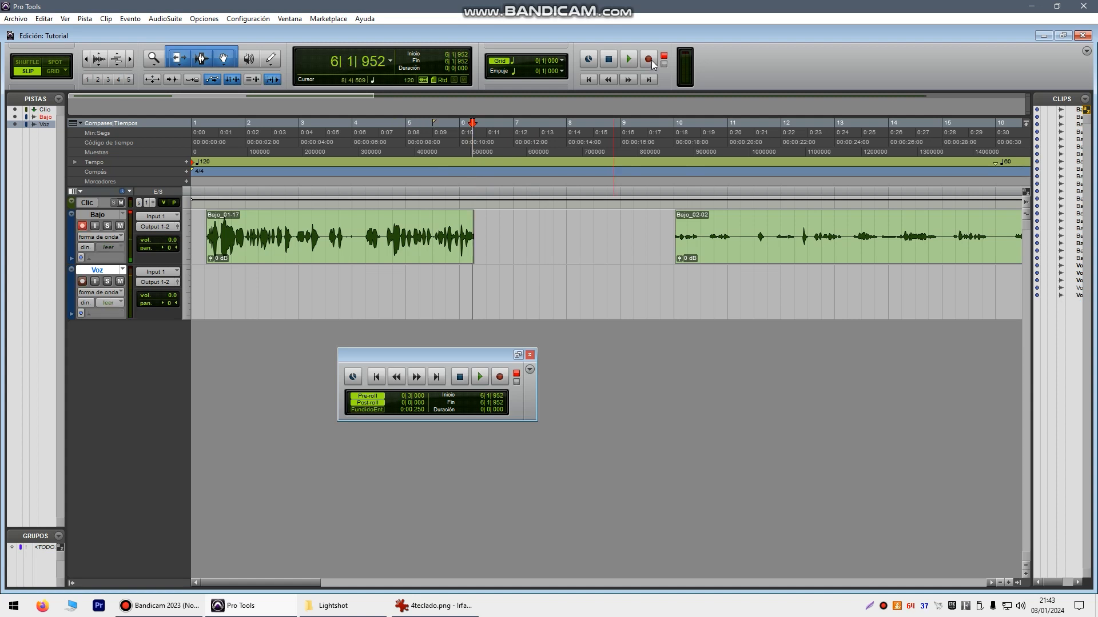
pyautogui.click(650, 59)
pyautogui.click(631, 60)
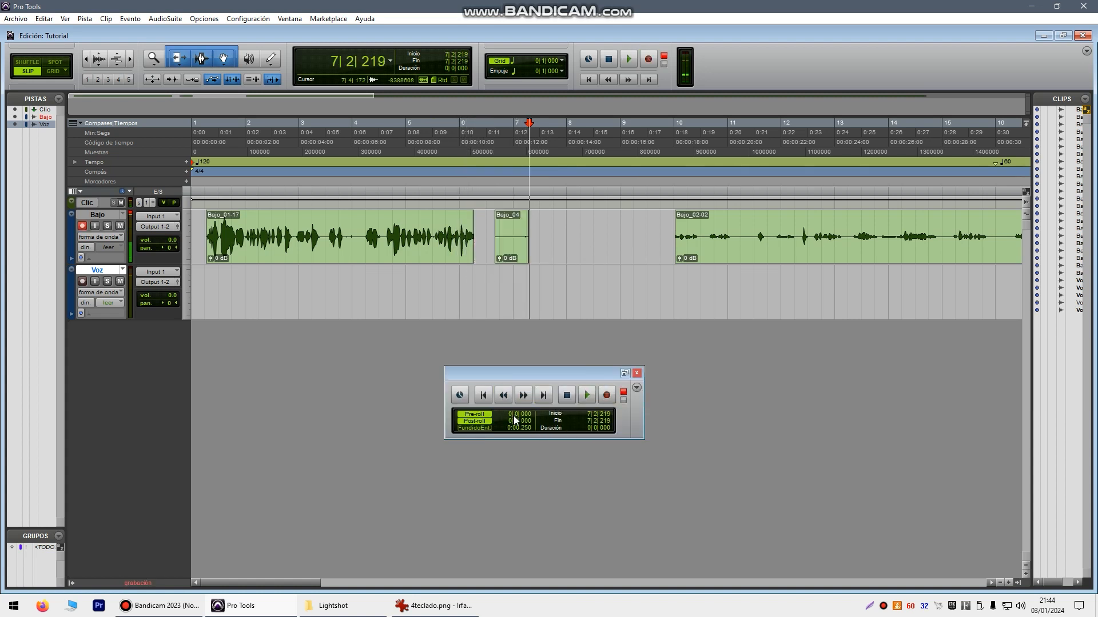
# Set the pre-roll to 0|3|000 again in the Transport window
pyautogui.click(517, 414)
pyautogui.write('3')
pyautogui.press('Return')
# Record another Bajo take from 7|2|219 to 7|4|340 and try to crossfade it with the previous short take
pyautogui.hotkey('ctrl', 'space')
pyautogui.click(607, 396)
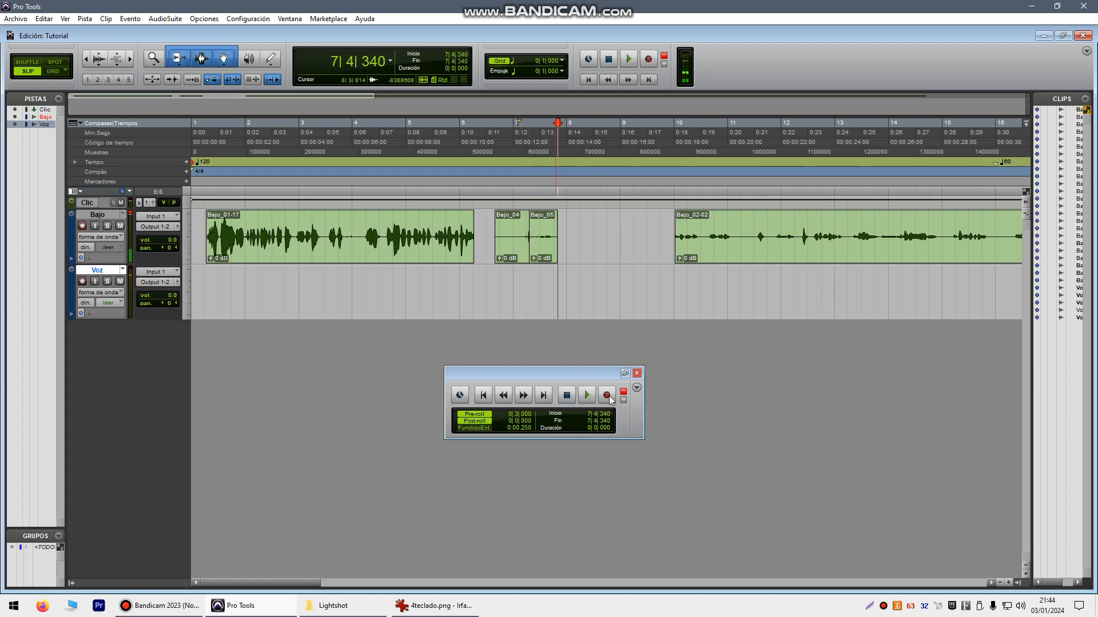
pyautogui.moveTo(529, 257); pyautogui.dragTo(525, 258)
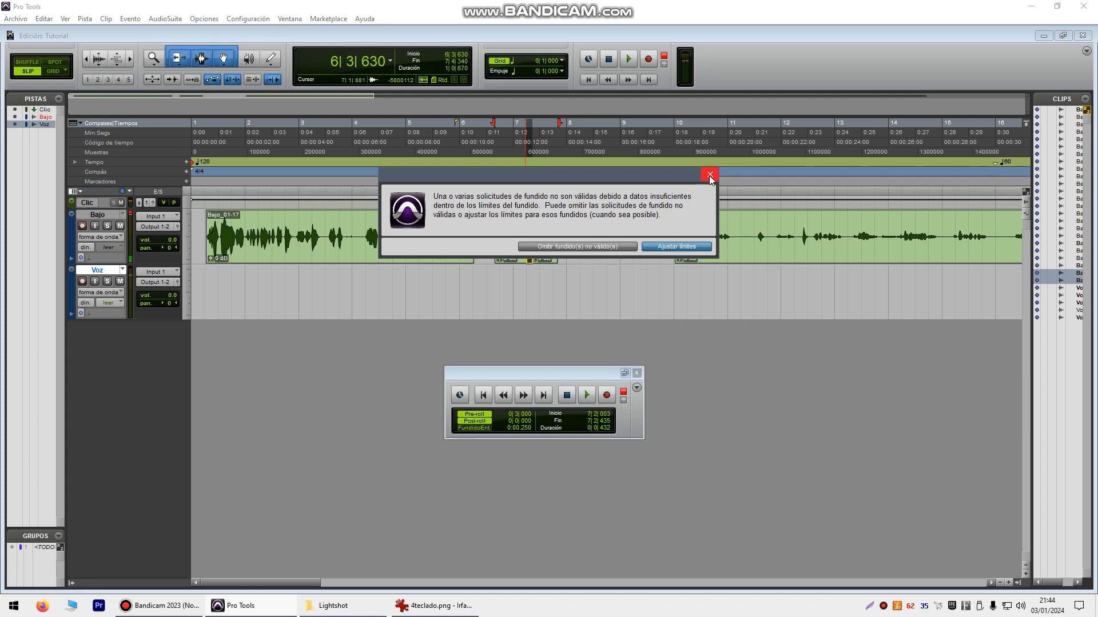
pyautogui.click(710, 178)
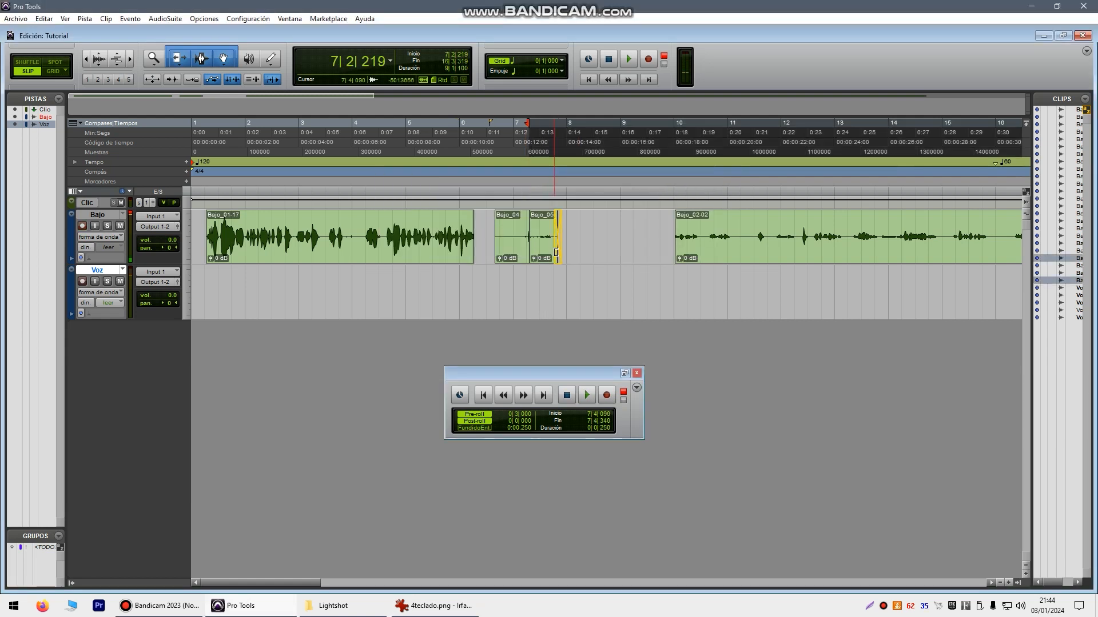
# Delete both short Bajo takes between the two long Bajo clips
pyautogui.click(516, 252)
pyautogui.click(516, 251)
pyautogui.press('Delete')
pyautogui.click(539, 245)
pyautogui.press('Delete')
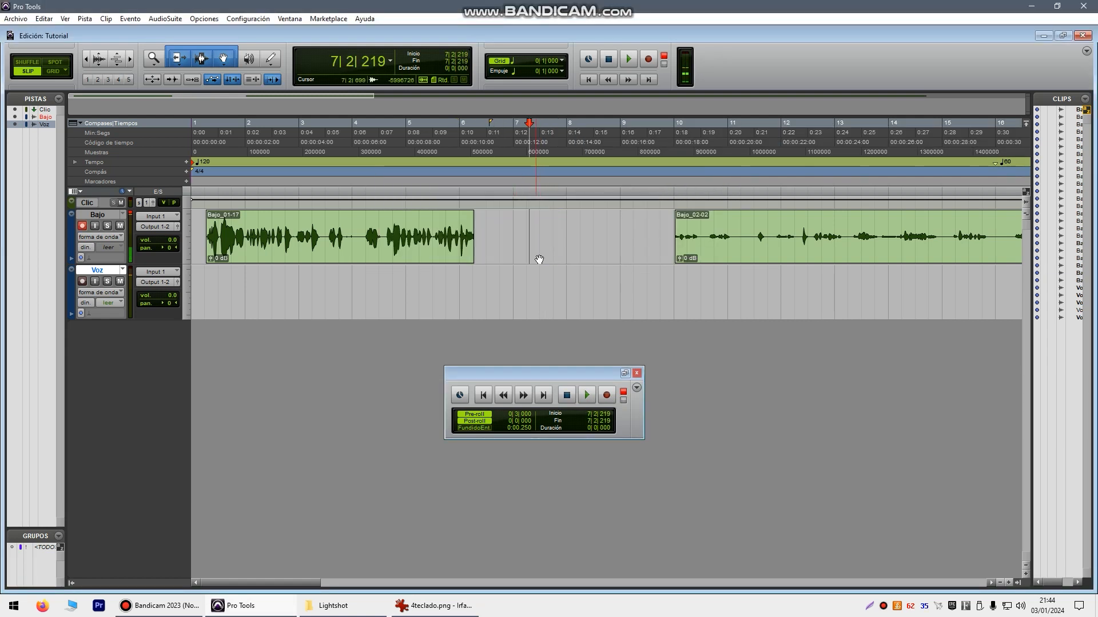
# Place the insertion point at 4|3|364 in the first Bajo clip and play from there with pre-roll
pyautogui.click(383, 243)
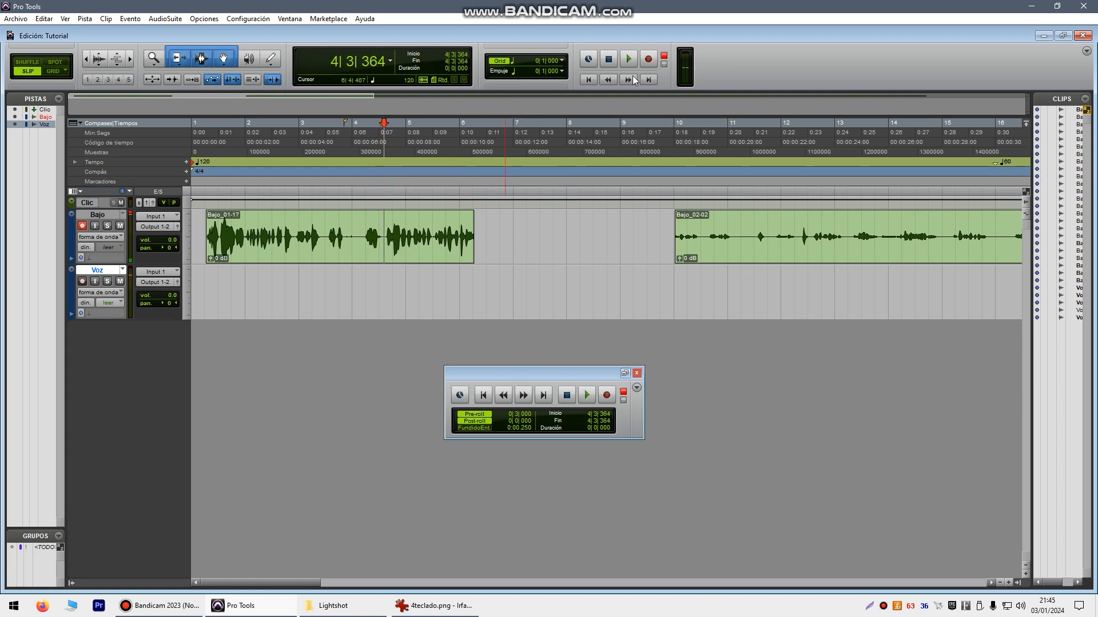
pyautogui.press('space')
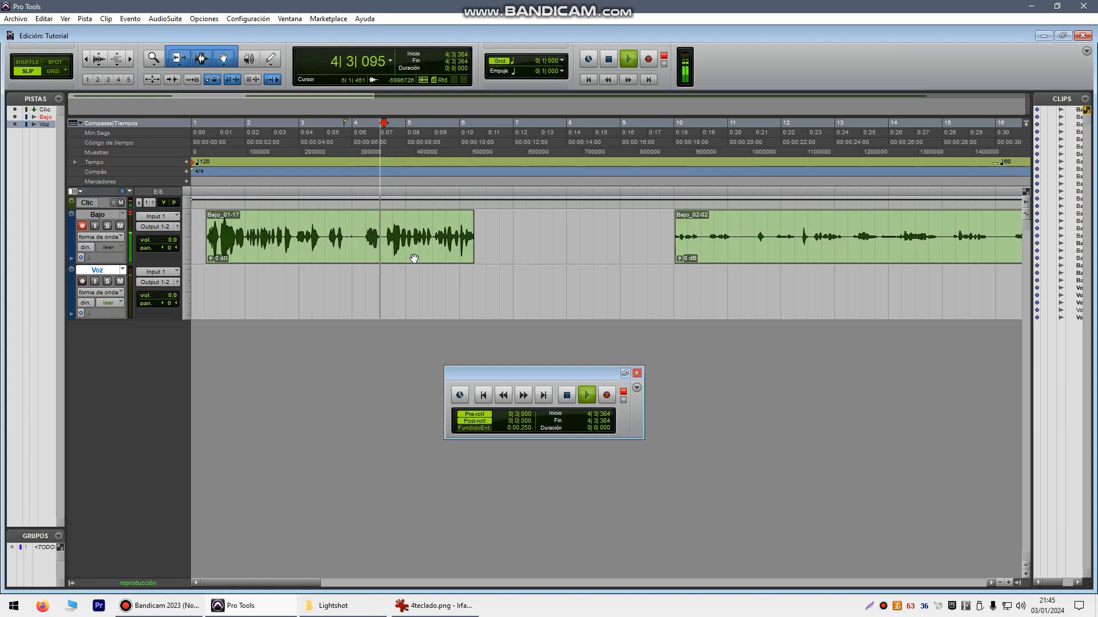
pyautogui.press('space')
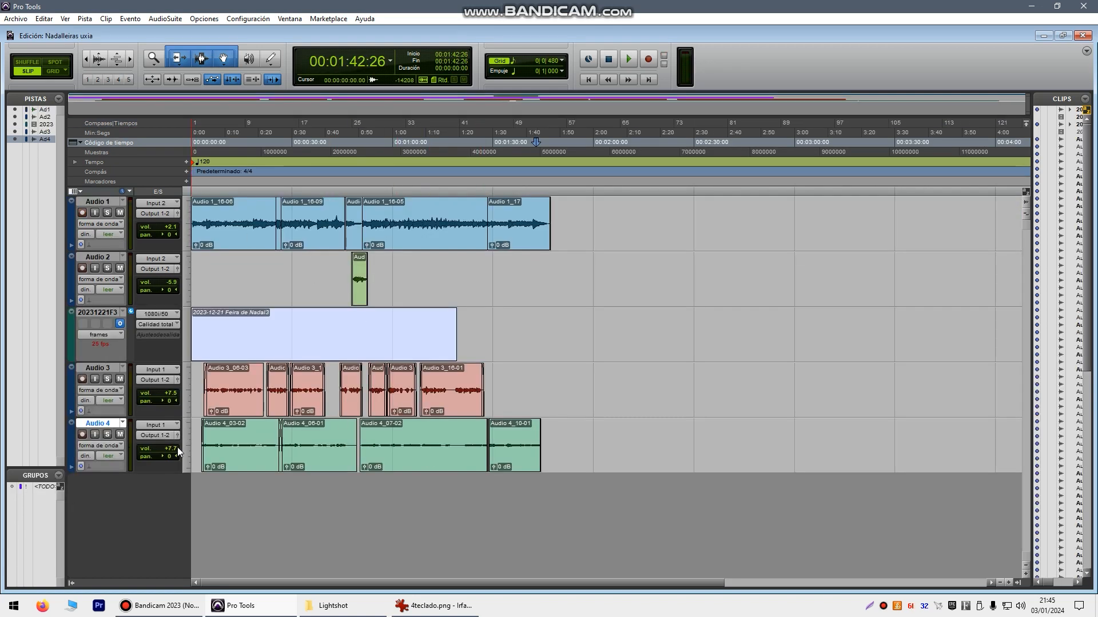
# Delete the video track between Audio 2 and Audio 3
pyautogui.click(98, 313)
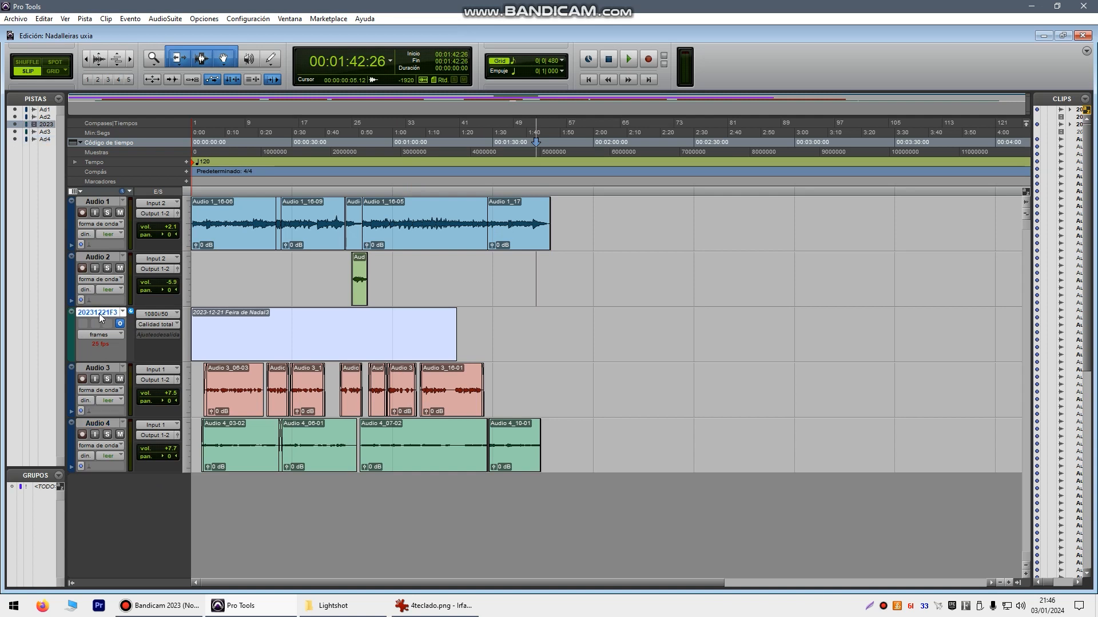
pyautogui.rightClick(100, 318)
pyautogui.click(132, 388)
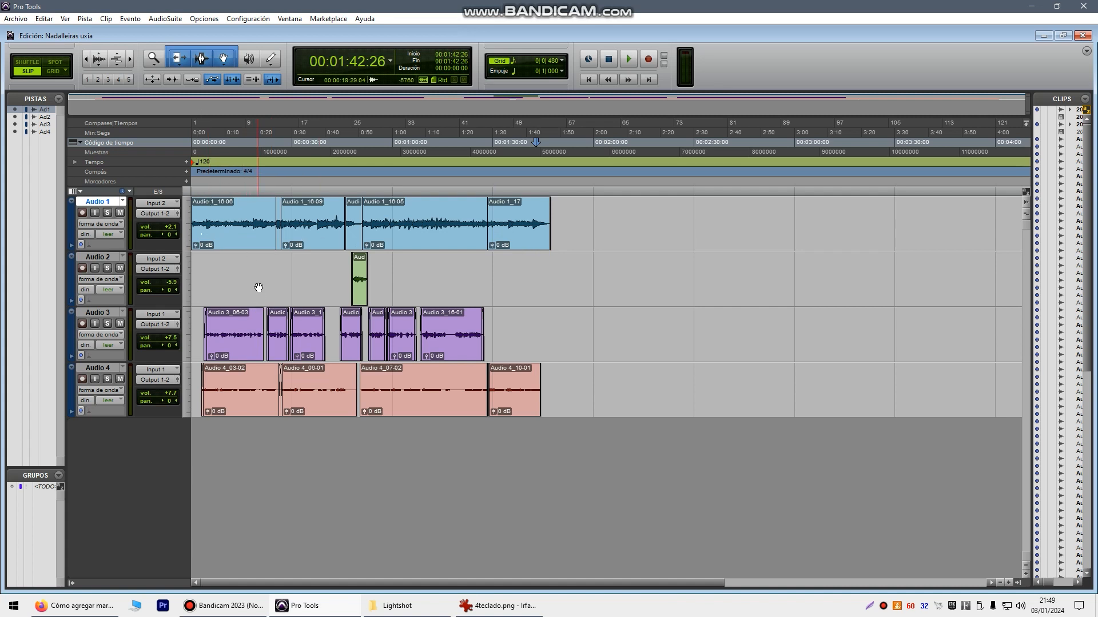
# Add a marker named Estribillo at 00:00:59:22 with an absolute reference
pyautogui.click(305, 337)
pyautogui.click(305, 338)
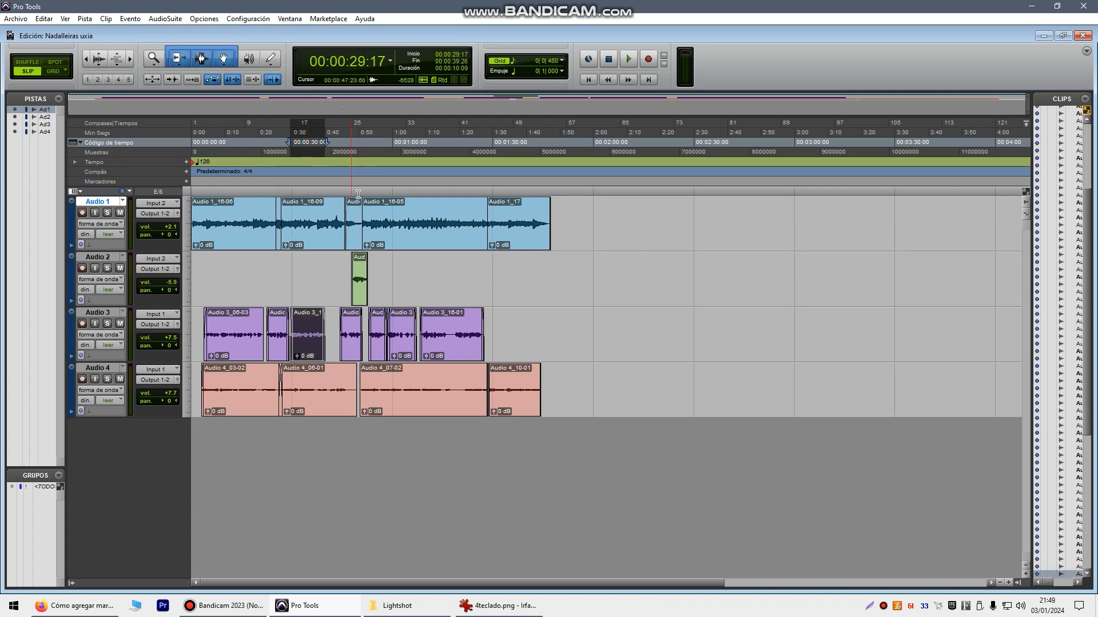
pyautogui.click(349, 171)
pyautogui.click(375, 171)
pyautogui.click(396, 170)
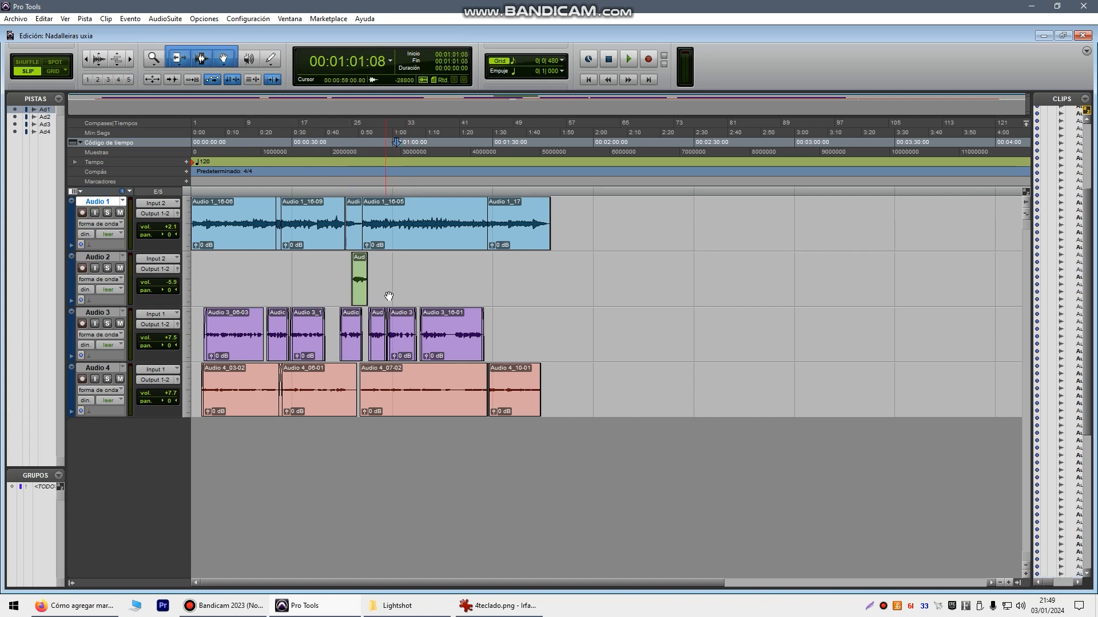
pyautogui.click(391, 150)
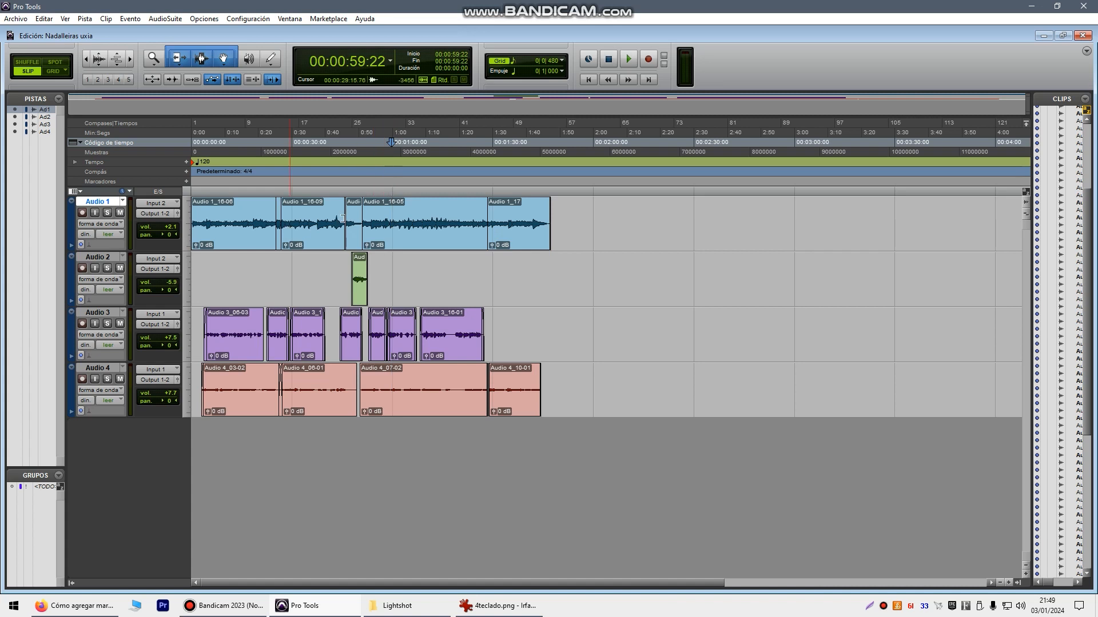
pyautogui.click(187, 181)
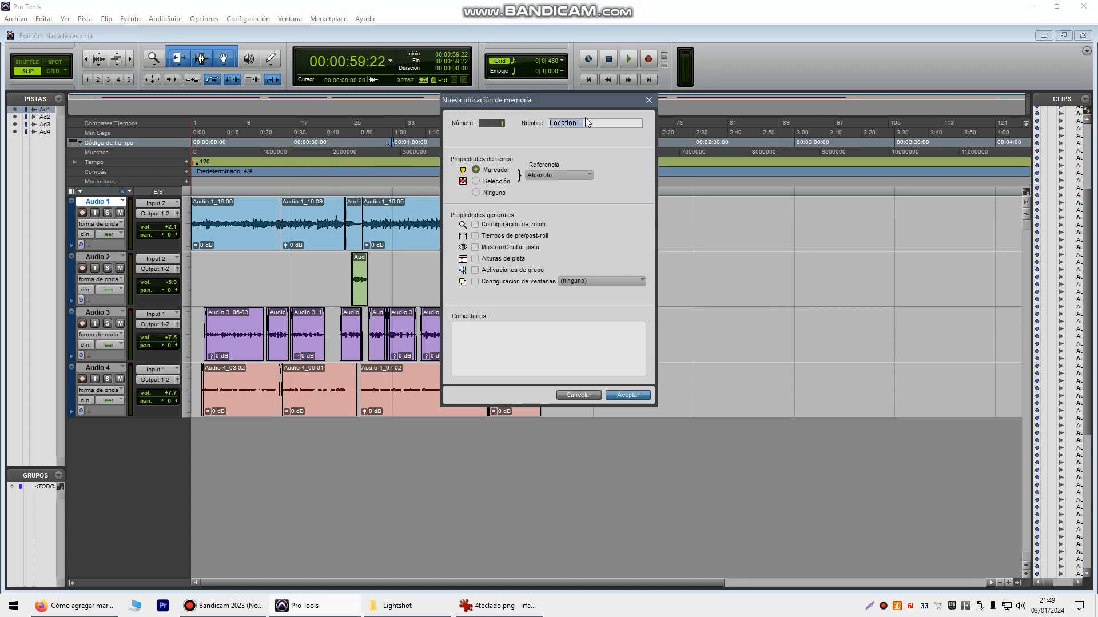
pyautogui.write('Estribillo')
pyautogui.click(628, 394)
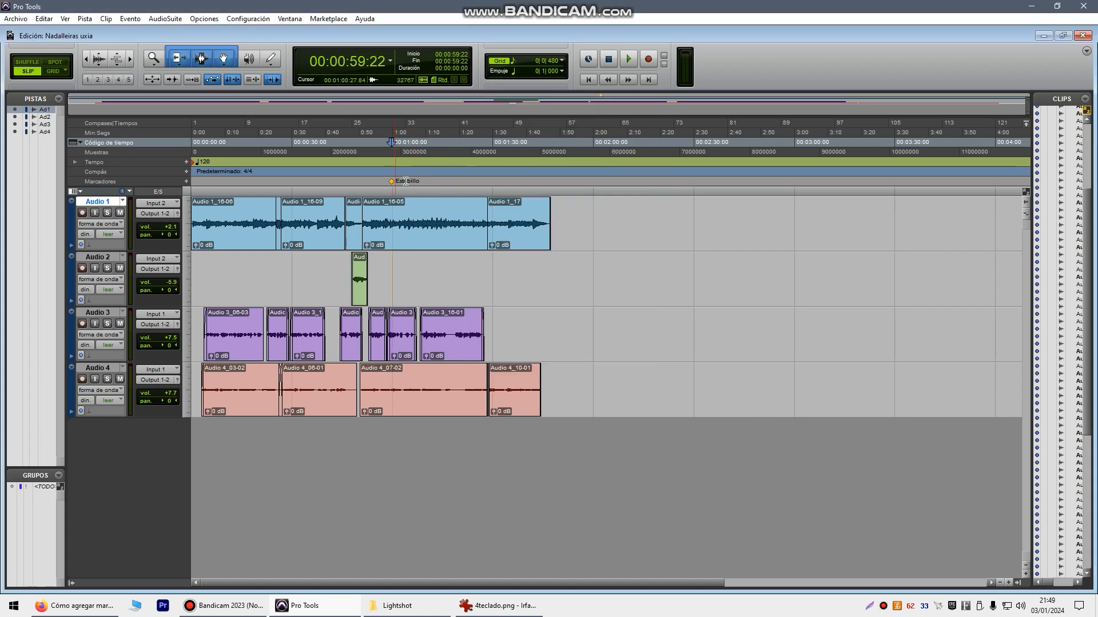
# Change the track color of the selected Audio 1 and Audio 3 tracks to red
pyautogui.click(274, 193)
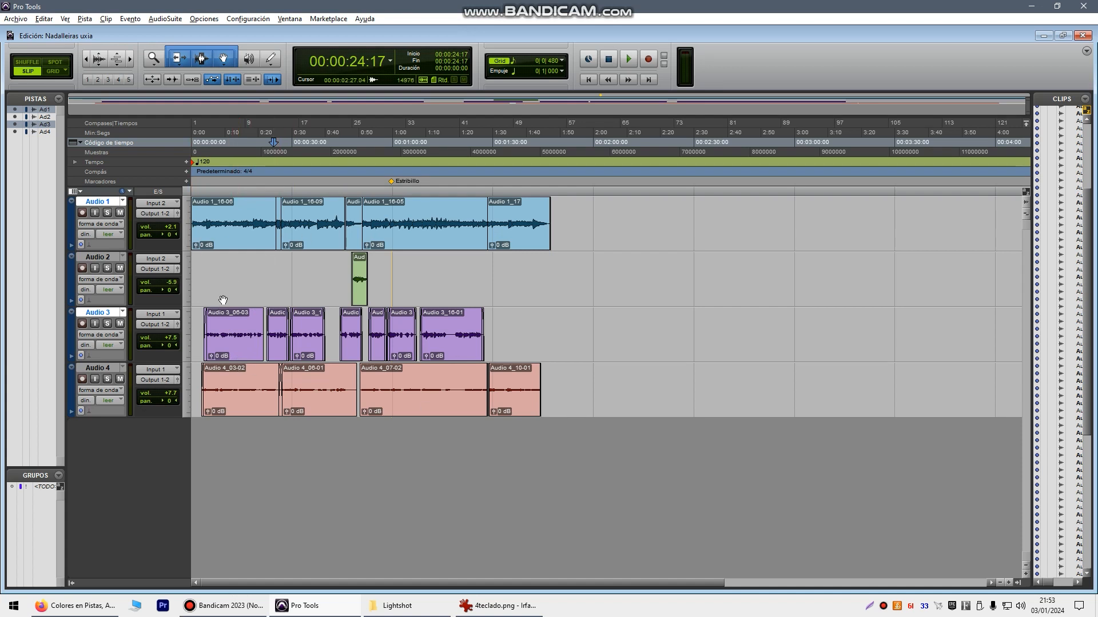
pyautogui.doubleClick(71, 221)
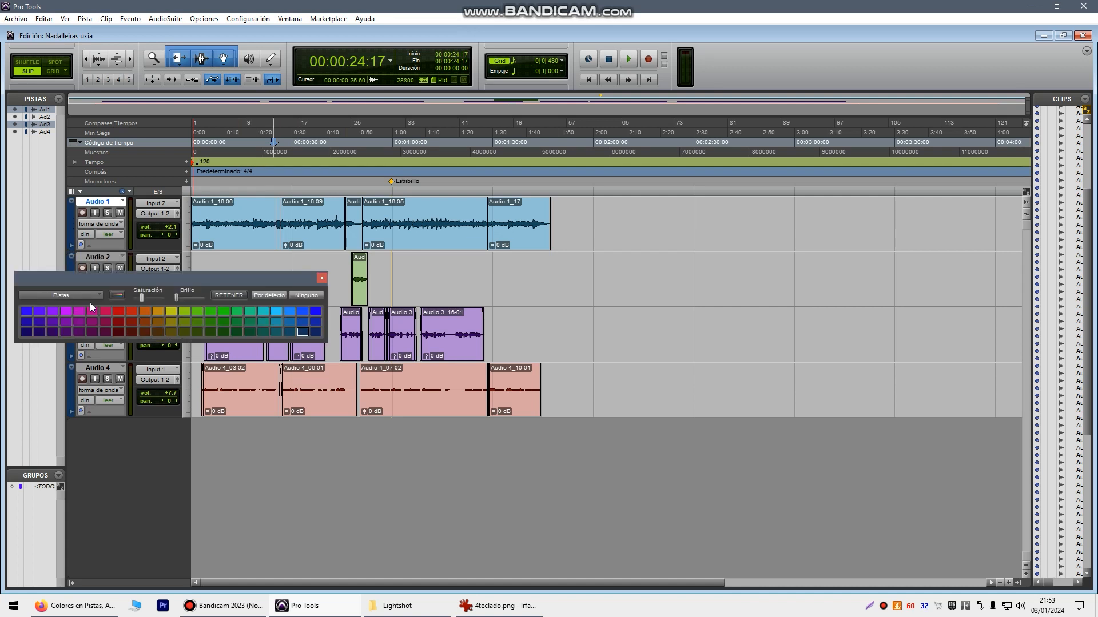
pyautogui.click(118, 311)
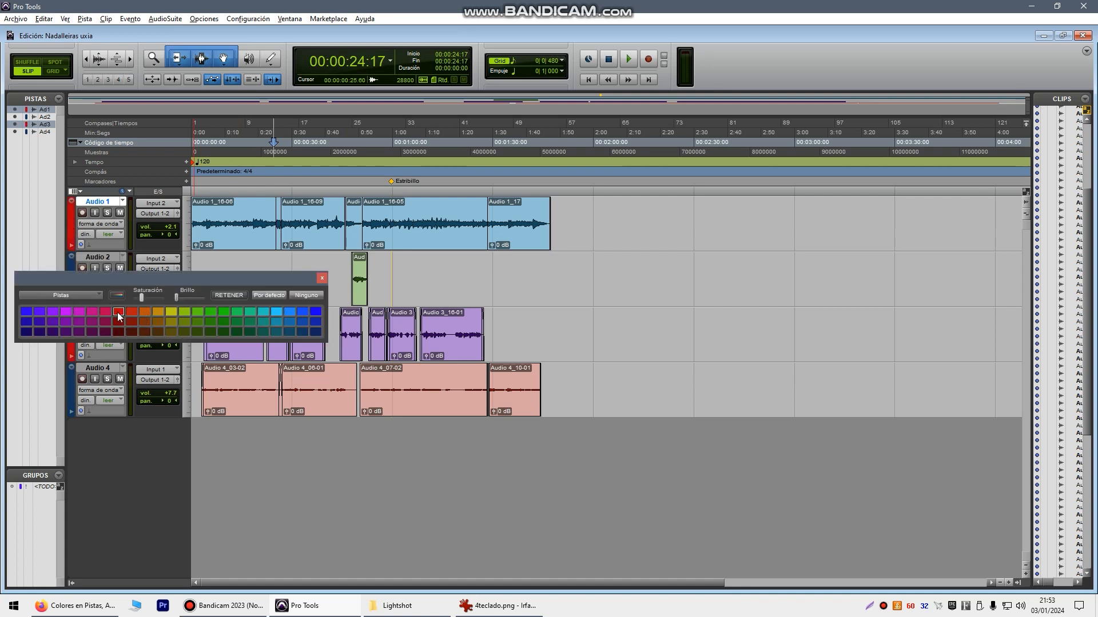
pyautogui.click(322, 278)
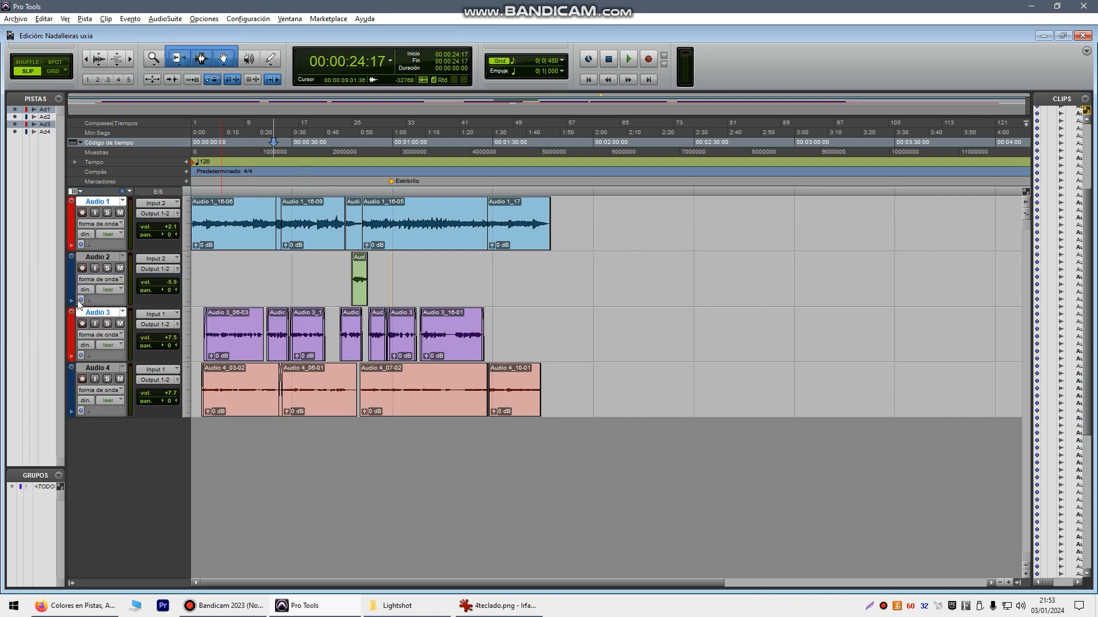
# Color the Audio 2 track green and move it below the Audio 3 track
pyautogui.doubleClick(71, 278)
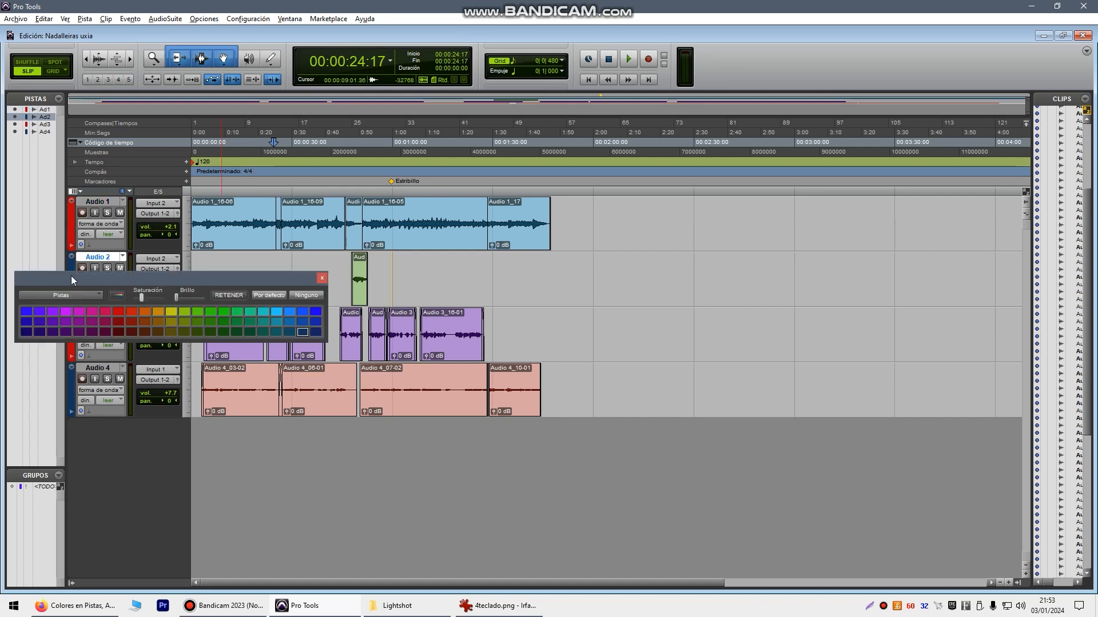
pyautogui.click(224, 312)
pyautogui.click(322, 278)
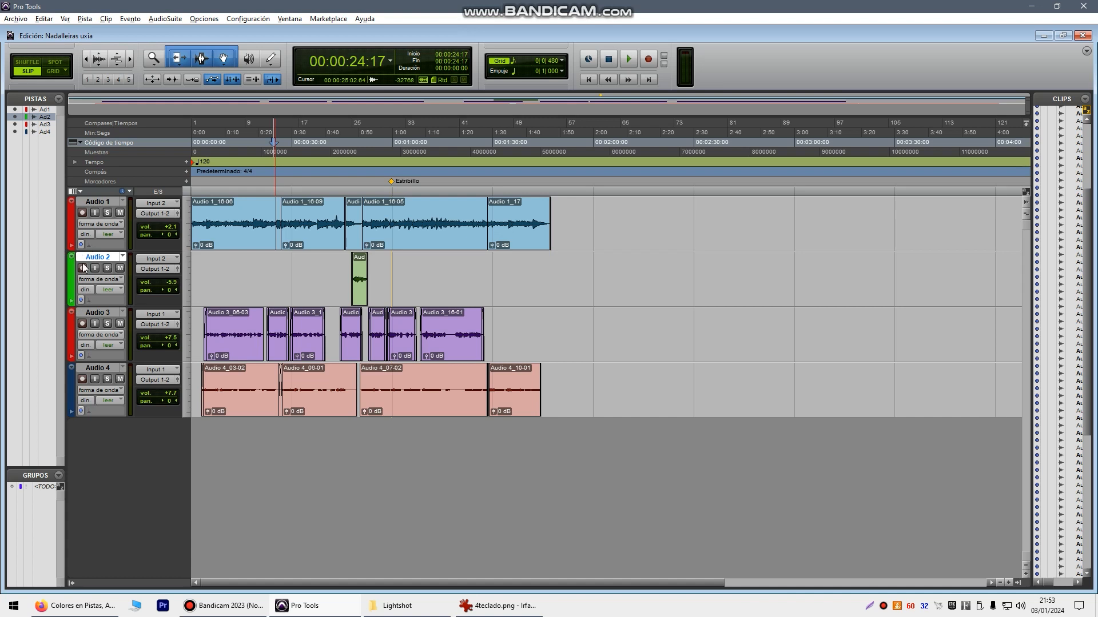
pyautogui.moveTo(74, 287); pyautogui.dragTo(68, 353)
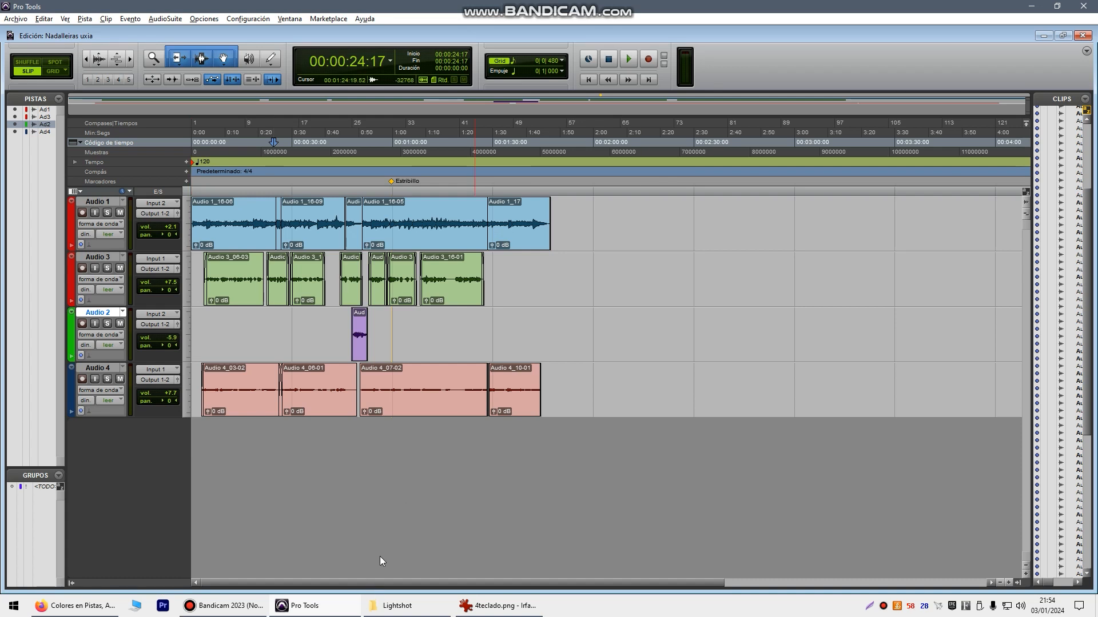
# Open the Mix window and reposition it so the Edit window's track controls stay in view
pyautogui.click(289, 18)
pyautogui.click(296, 78)
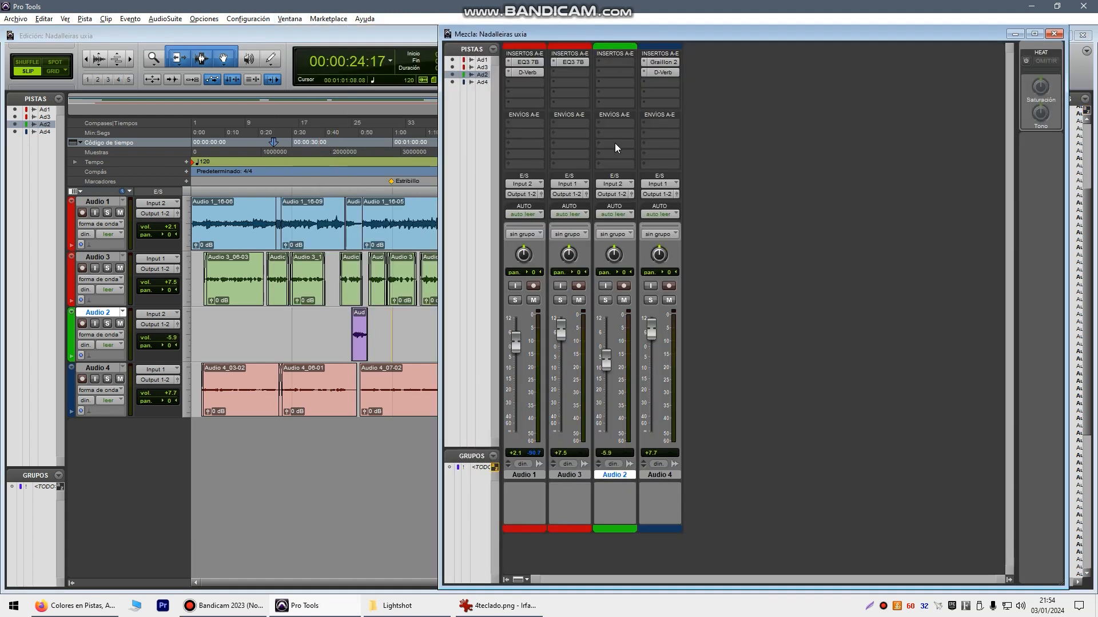
pyautogui.moveTo(869, 40); pyautogui.dragTo(884, 63)
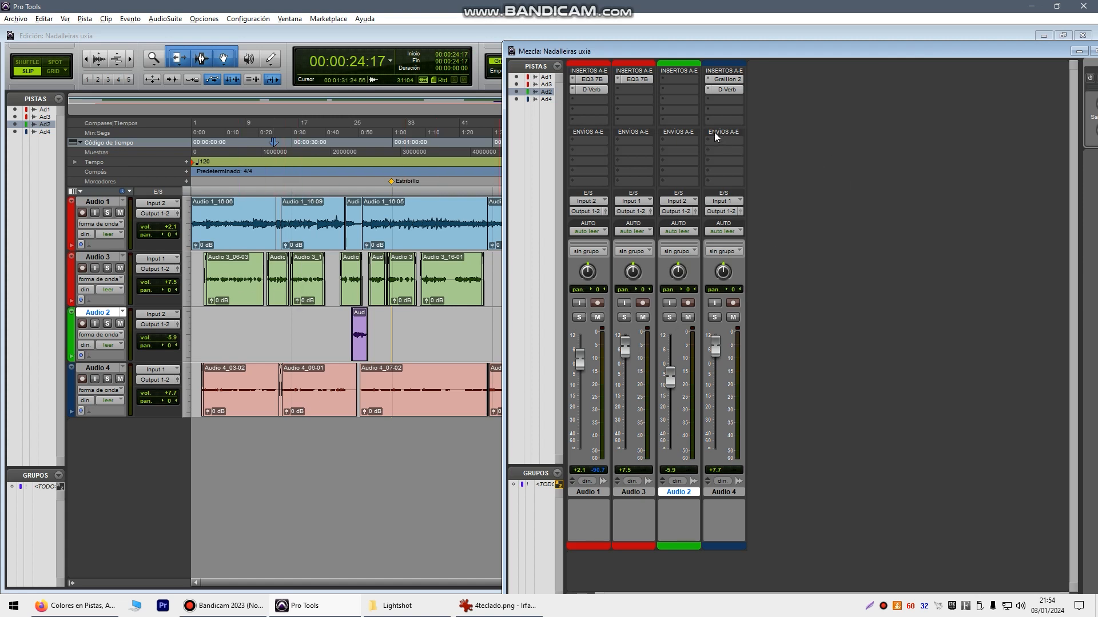
pyautogui.moveTo(719, 54); pyautogui.dragTo(615, 41)
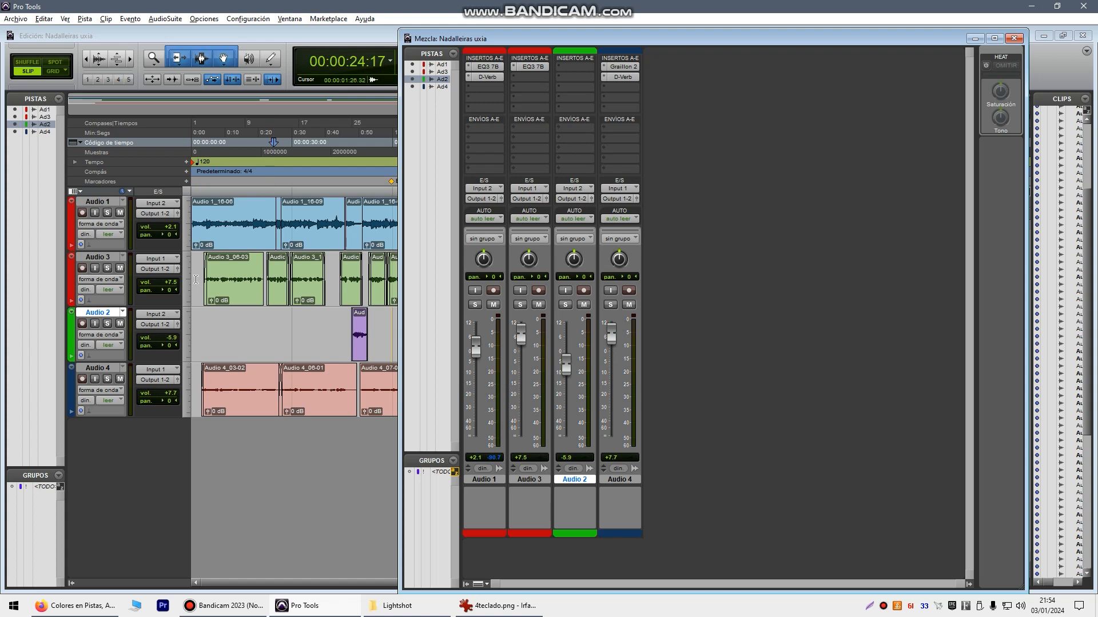
# Play the session from near its beginning and bring the Mix window to the front
pyautogui.click(206, 124)
pyautogui.press('space')
pyautogui.click(284, 17)
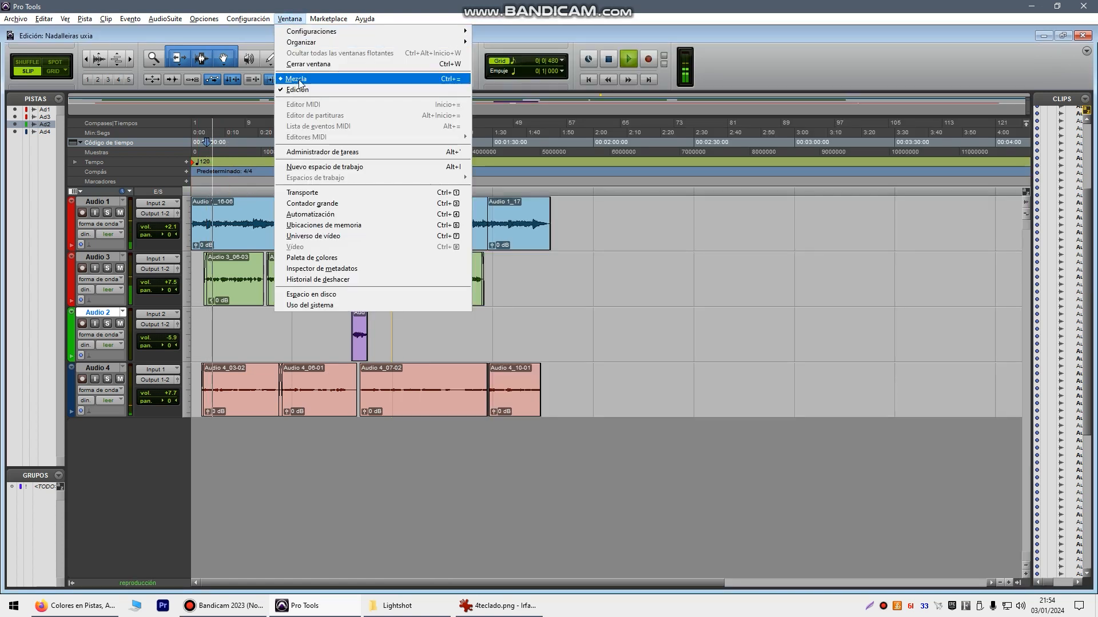
pyautogui.click(291, 79)
# Set the Audio 1, Audio 3 and Audio 2 faders to -6.2, -3.3 and -0.1 dB, and briefly try mute and solo on Audio 1
pyautogui.moveTo(476, 346); pyautogui.dragTo(476, 364)
pyautogui.moveTo(521, 333); pyautogui.dragTo(568, 354)
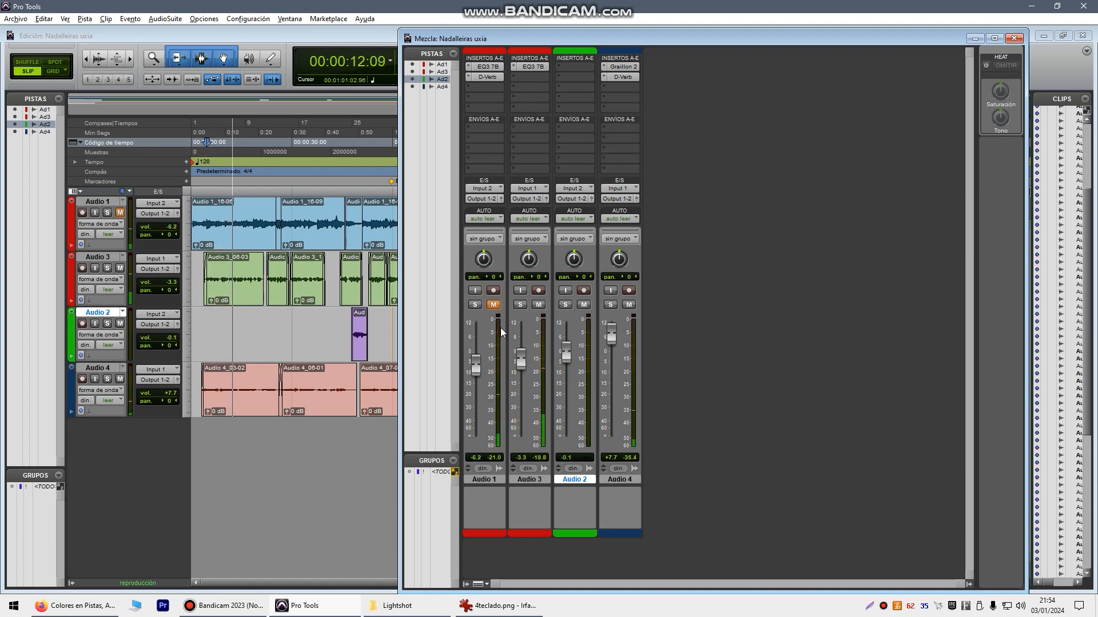
pyautogui.click(474, 304)
pyautogui.click(476, 304)
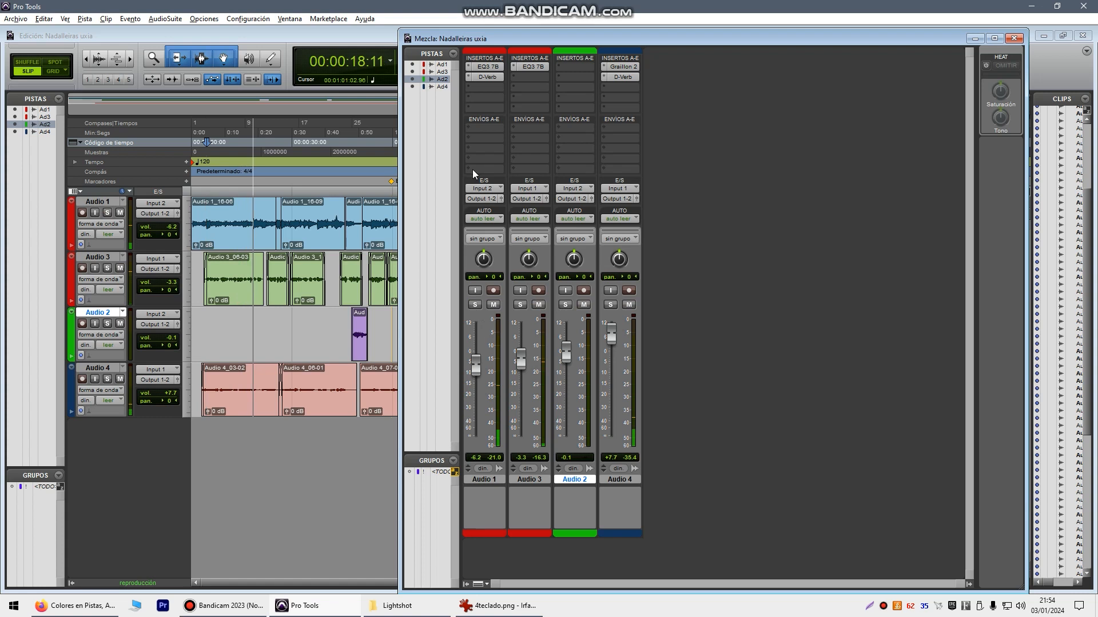
# Insert the EQ3 7-Band (mono) plug-in in the third insert slot of Audio 1 and close its window
pyautogui.click(478, 86)
pyautogui.moveTo(501, 105)
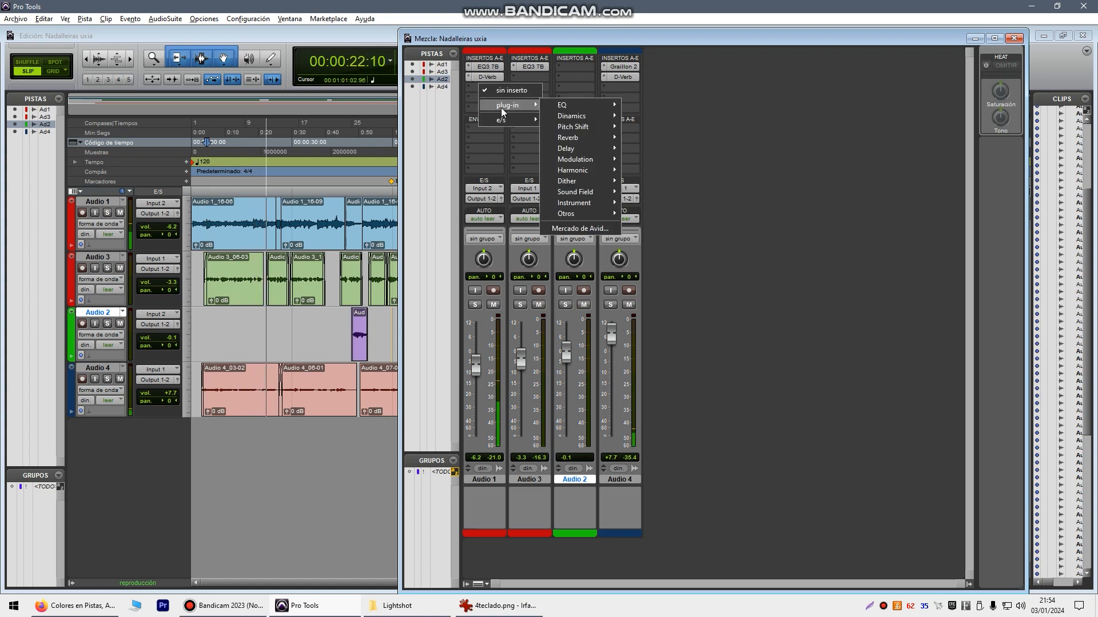
pyautogui.moveTo(570, 105)
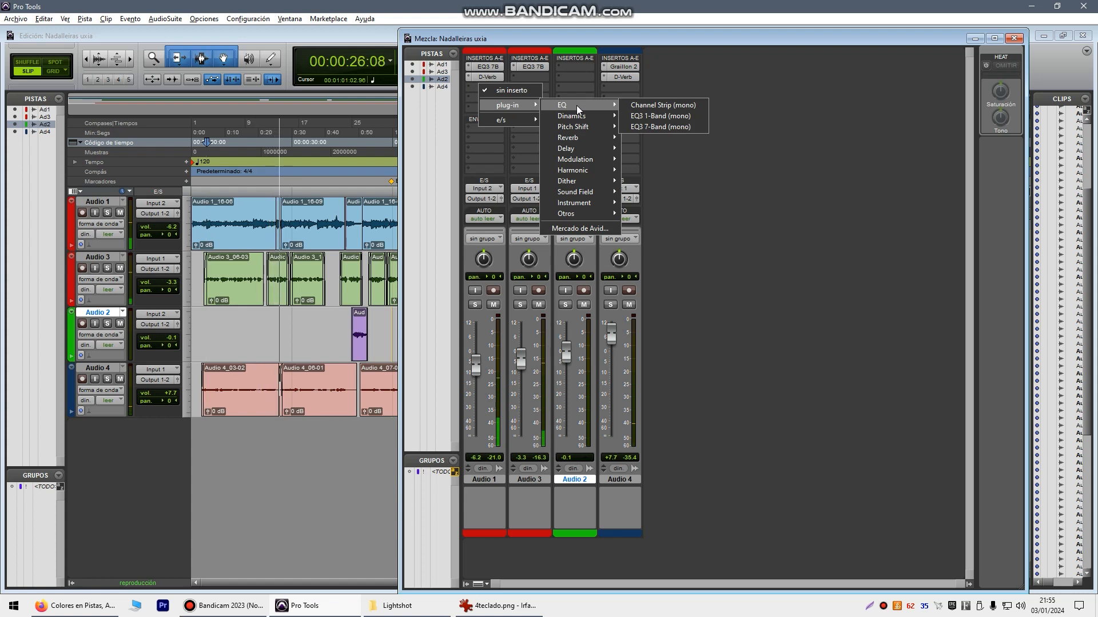
pyautogui.click(649, 127)
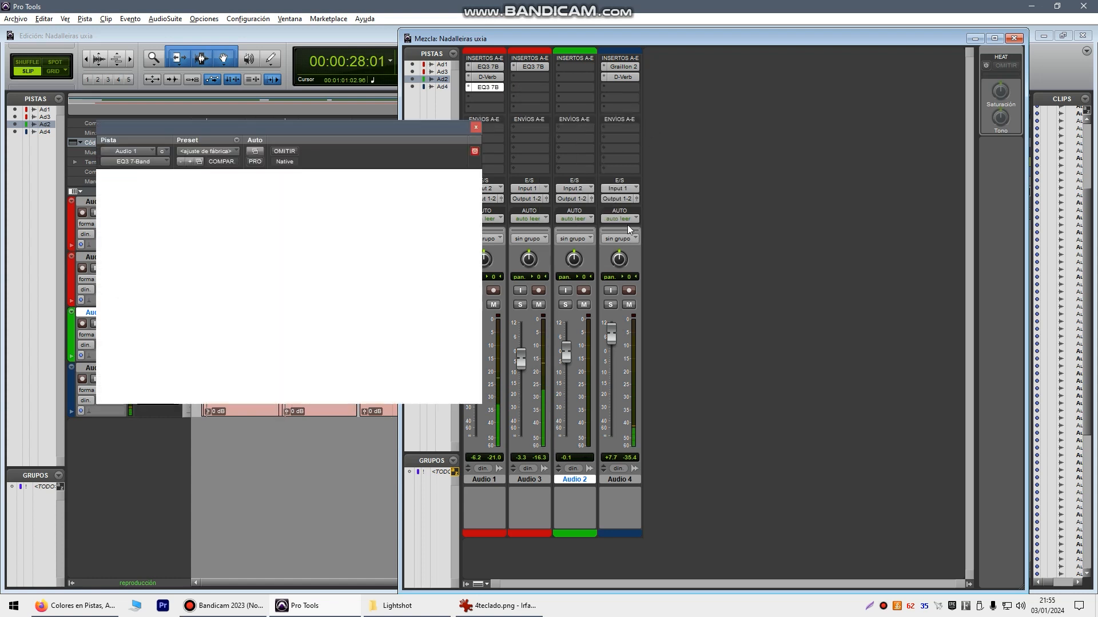
pyautogui.moveTo(336, 231)
pyautogui.mouseDown()
pyautogui.moveTo(335, 246)
pyautogui.moveTo(341, 231)
pyautogui.mouseUp()
pyautogui.click(476, 127)
pyautogui.click(486, 96)
pyautogui.moveTo(512, 119)
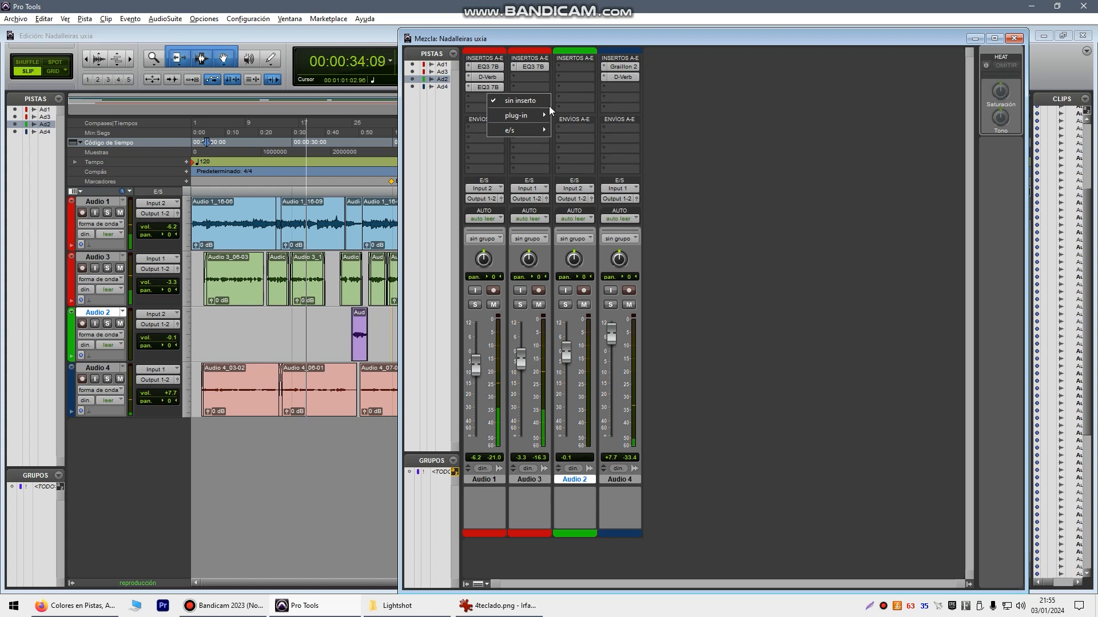
pyautogui.moveTo(582, 149)
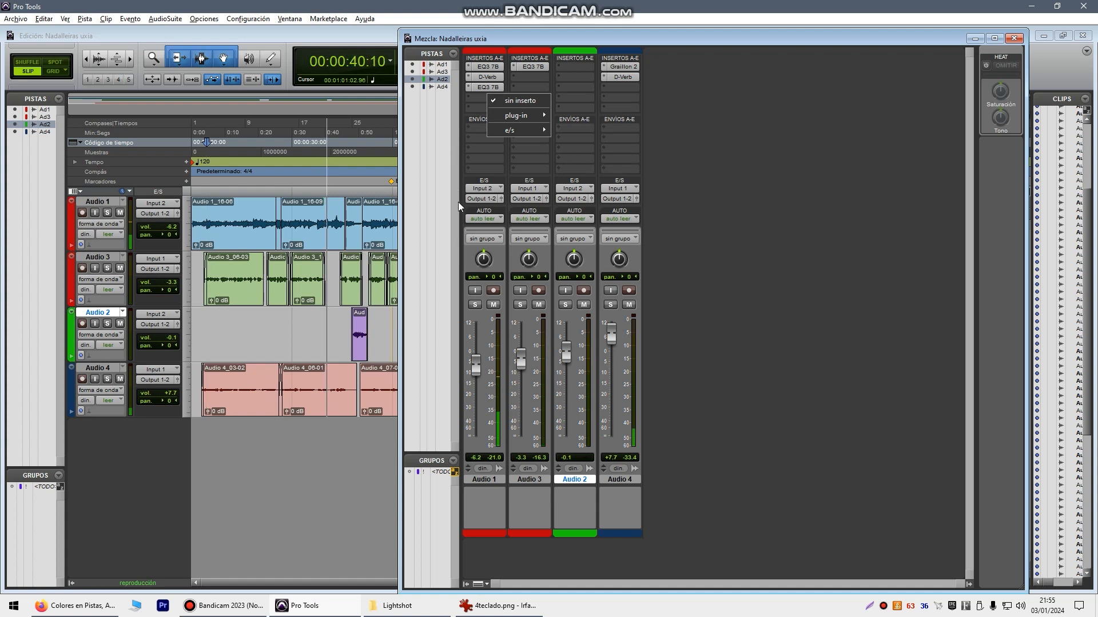
pyautogui.click(454, 149)
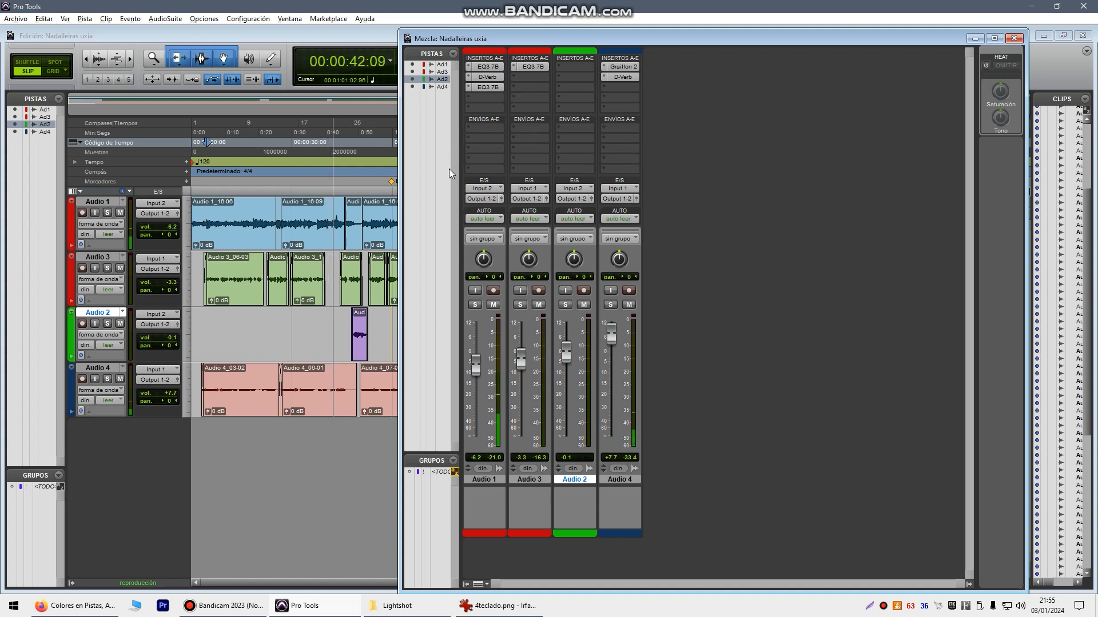
# Return to the Edit window, then check the keyboard picture 4teclado.png in IrfanView and switch back to Pro Tools
pyautogui.hotkey('ctrl', '=')
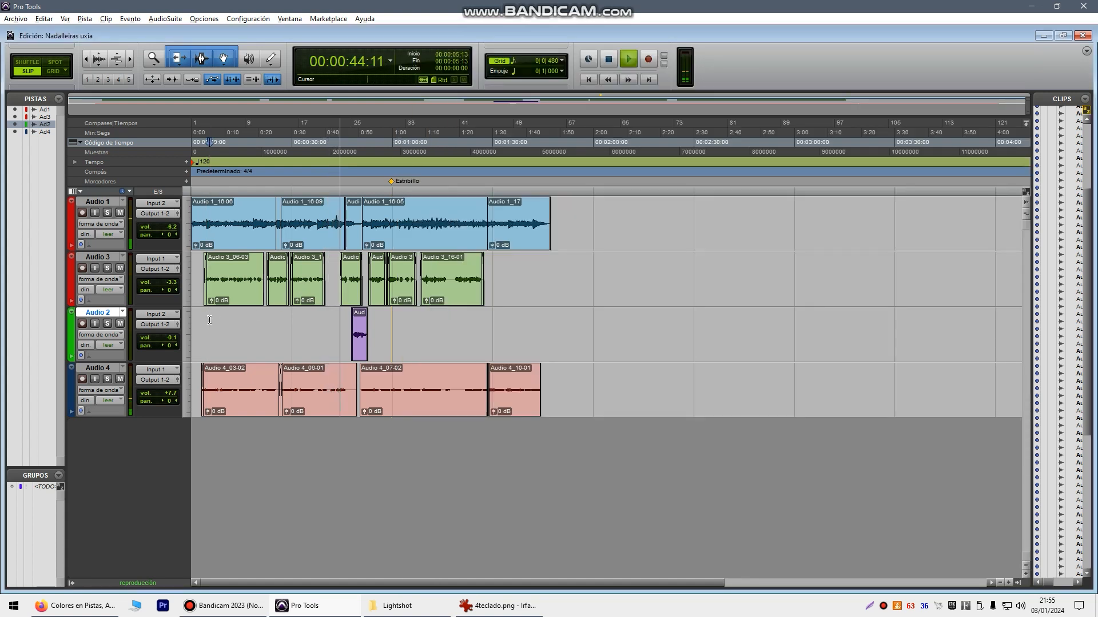
pyautogui.hotkey('alt', 'Tab')
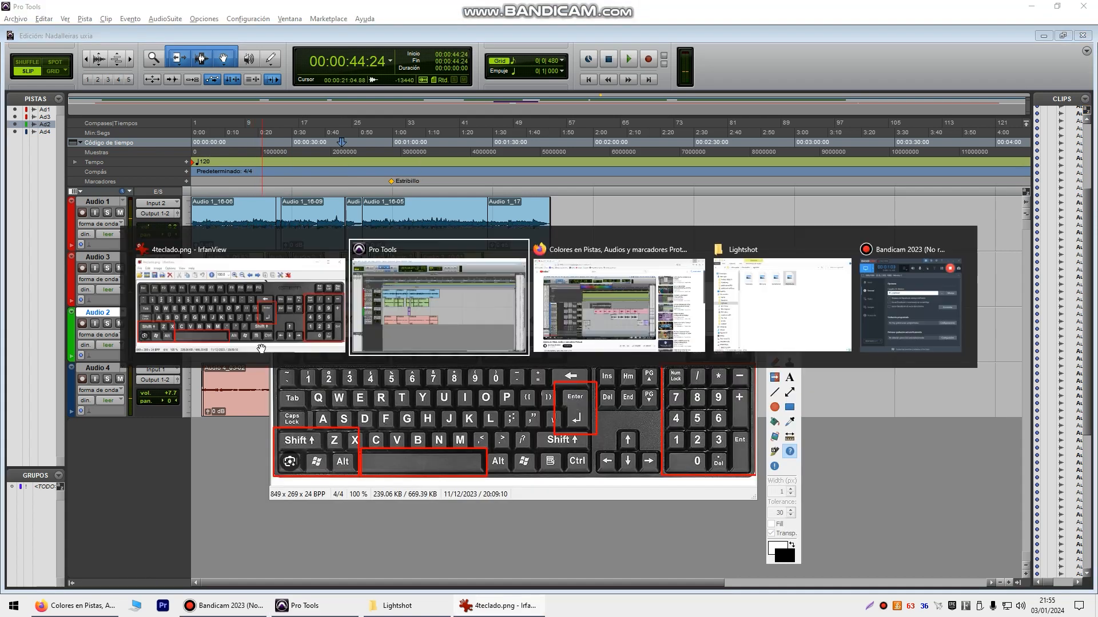
pyautogui.hotkey('alt', 'Tab')
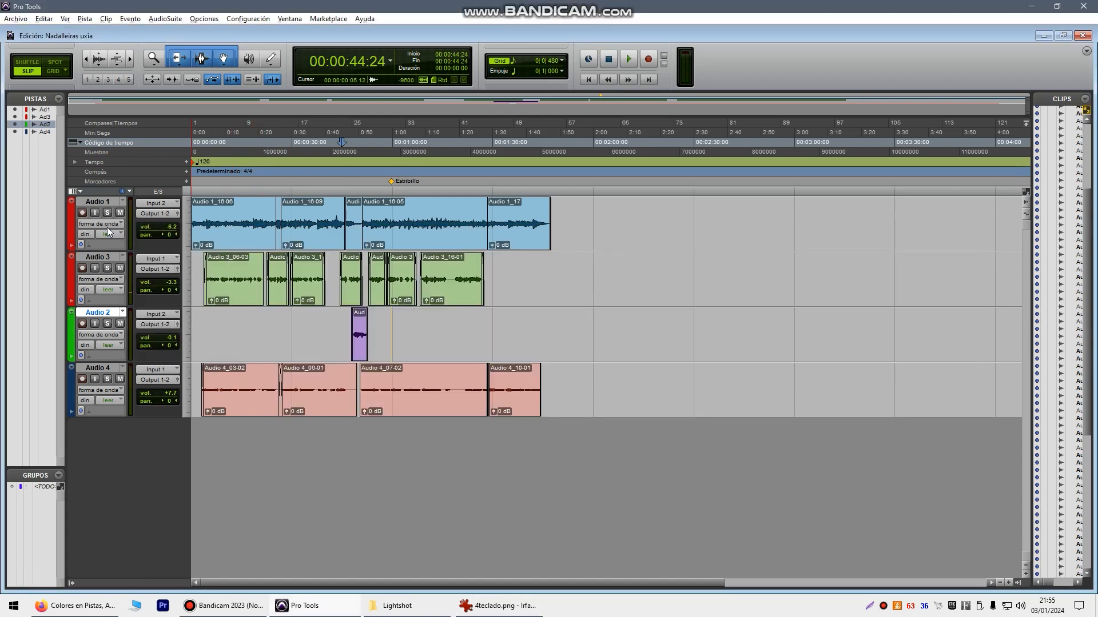
# Show the volume automation lane of Audio 1 and look through its list of automation parameters
pyautogui.click(71, 245)
pyautogui.click(71, 246)
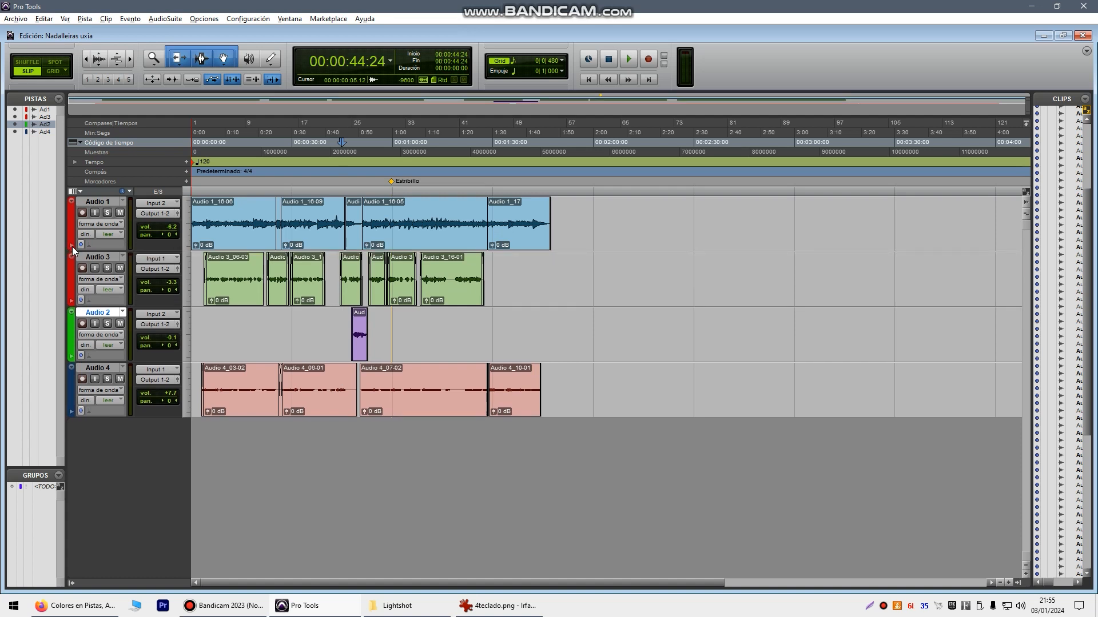
pyautogui.click(71, 245)
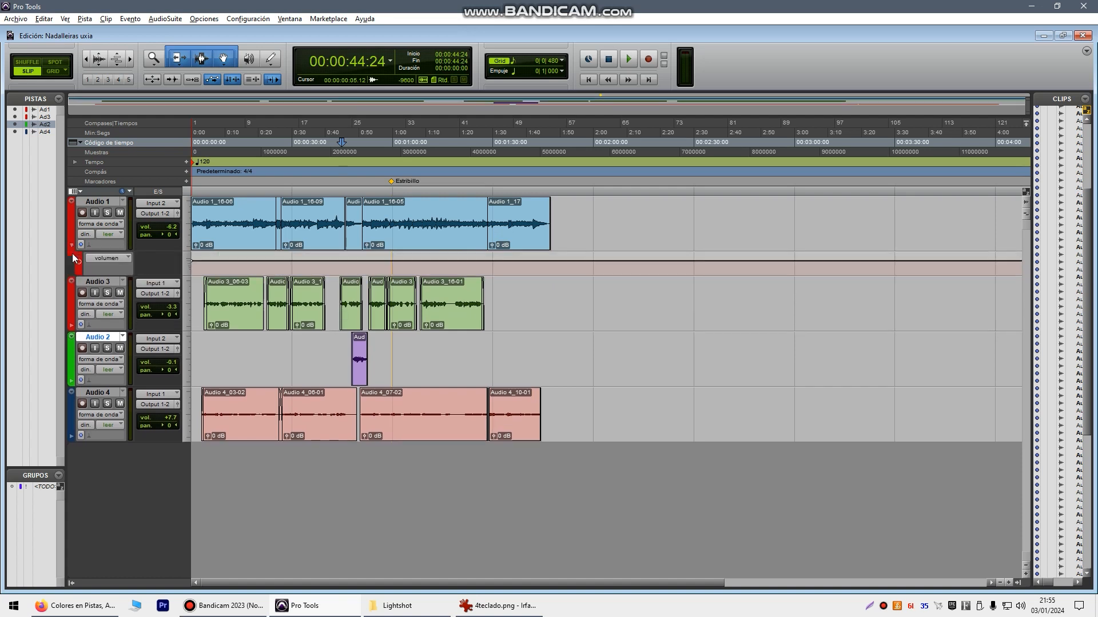
pyautogui.click(128, 258)
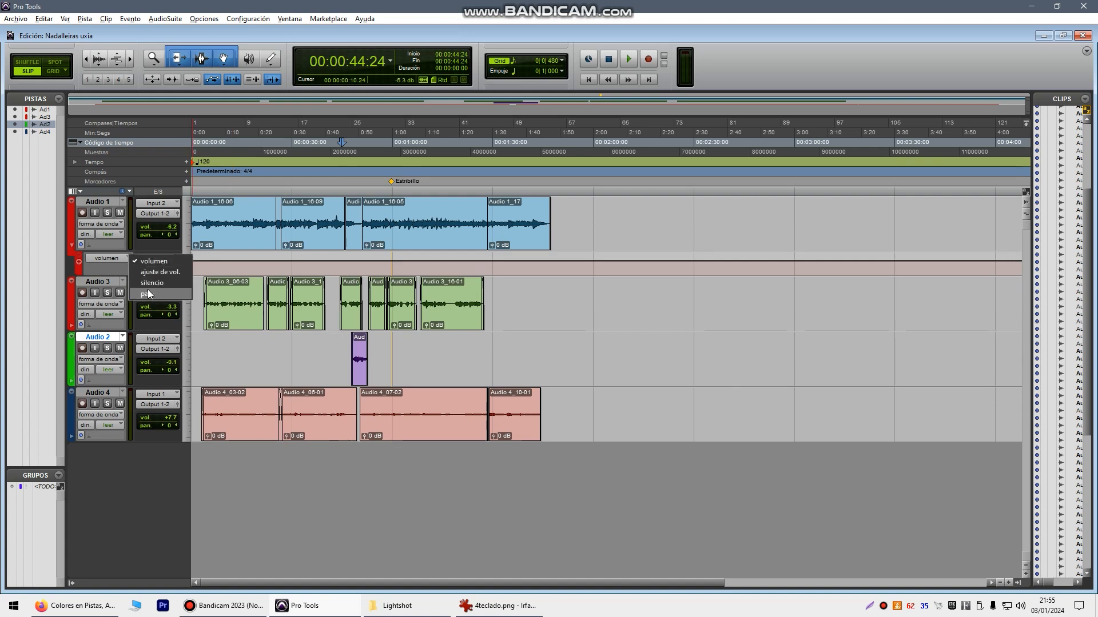
pyautogui.click(104, 259)
# Add breakpoints to Audio 1's volume automation lane, shaping a dip and a rise over about the first minute
pyautogui.click(246, 261)
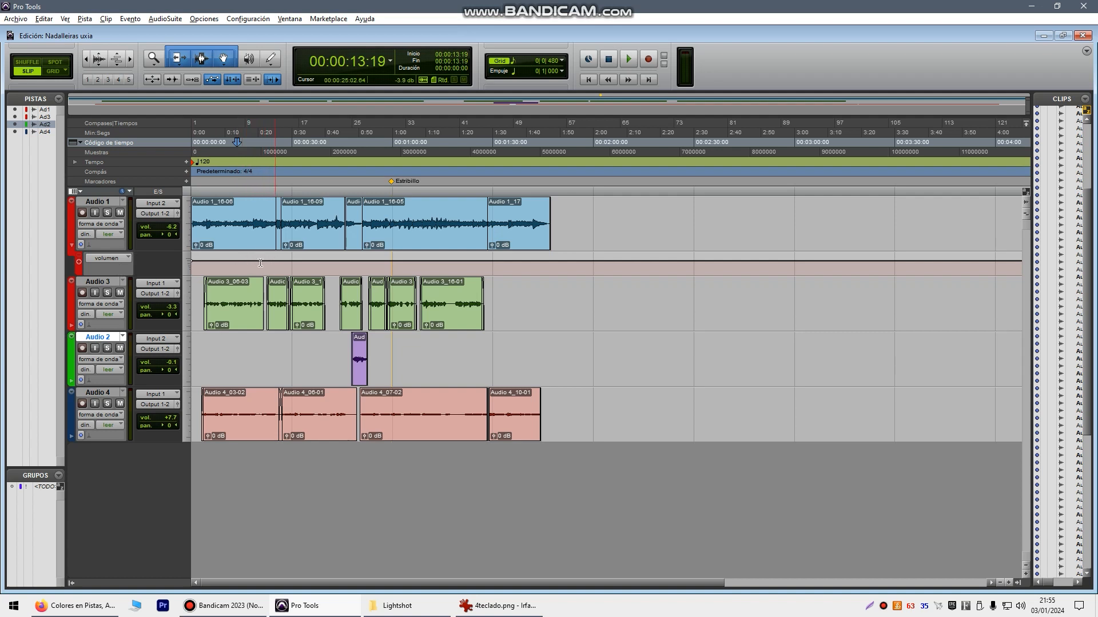
pyautogui.keyDown('shift'); pyautogui.click(222, 262); pyautogui.keyUp('shift')
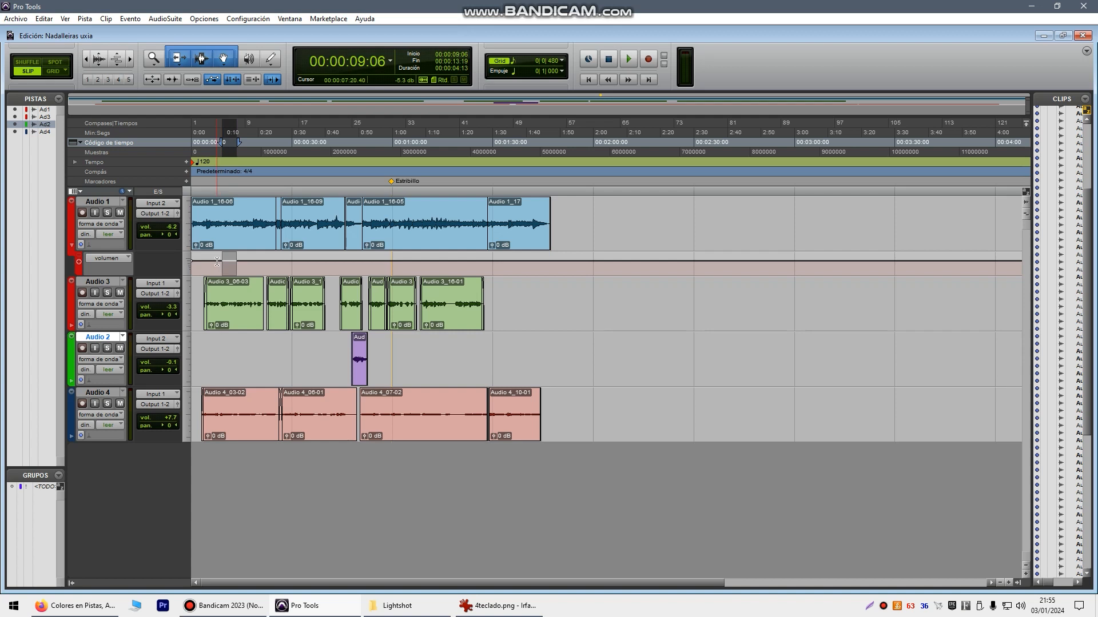
pyautogui.click(218, 261)
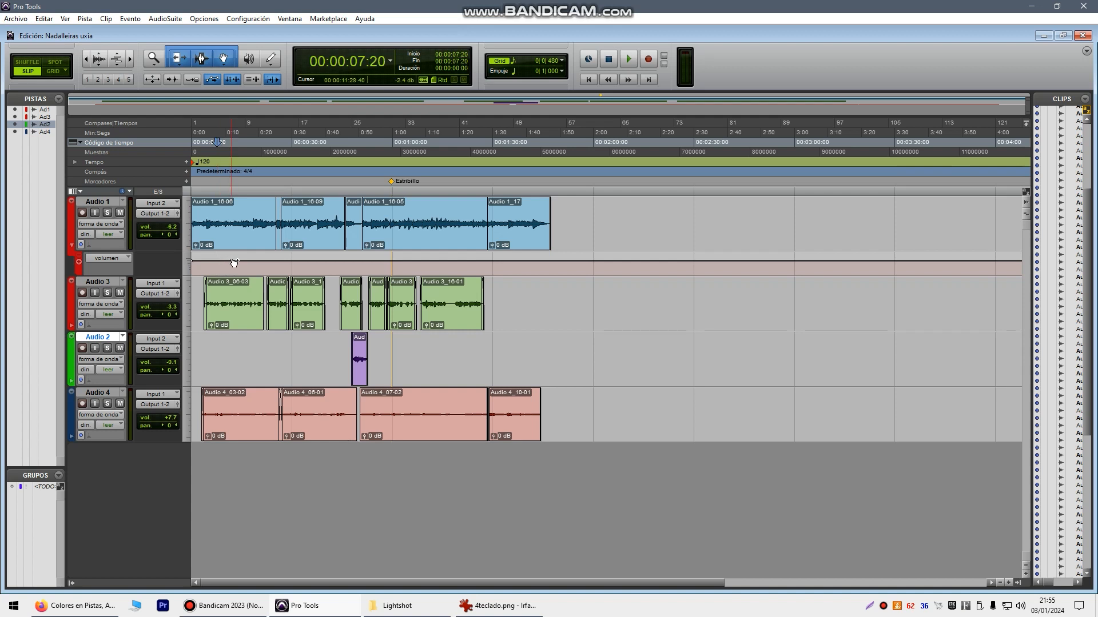
pyautogui.click(224, 261)
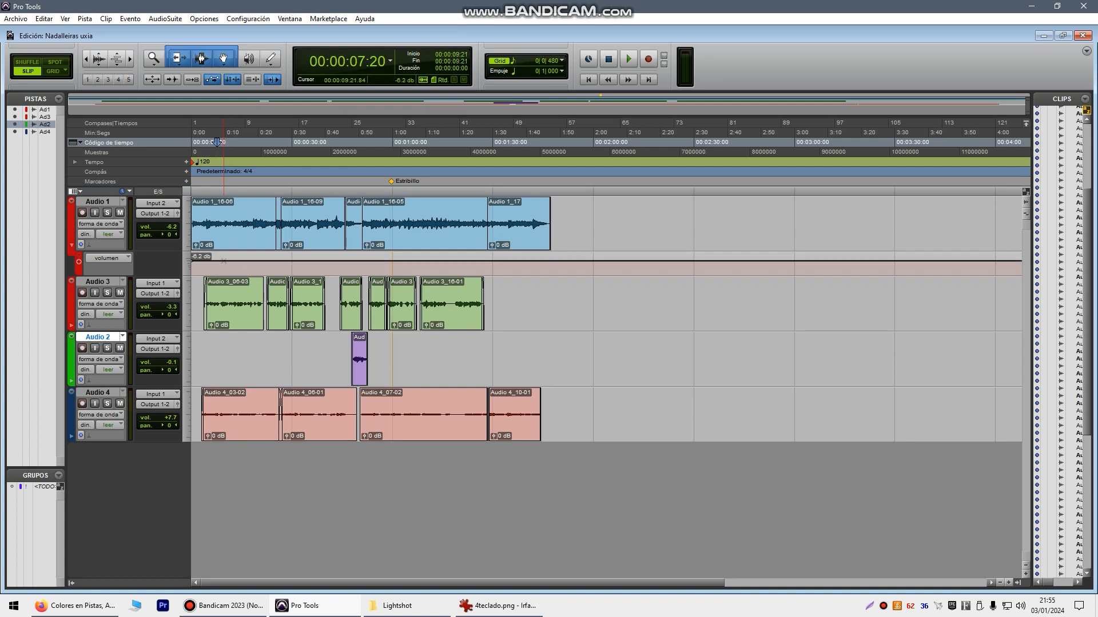
pyautogui.moveTo(230, 261); pyautogui.dragTo(398, 262)
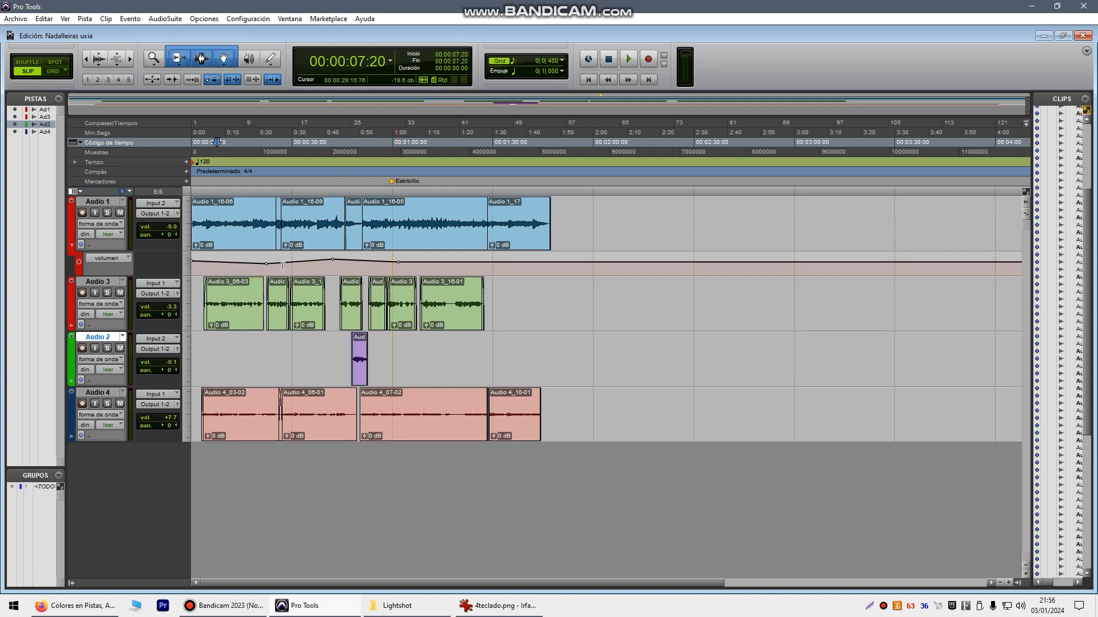
# Show the Mix window beside the Edit window and play from near the start to watch Audio 1's fader follow the volume automation
pyautogui.click(289, 18)
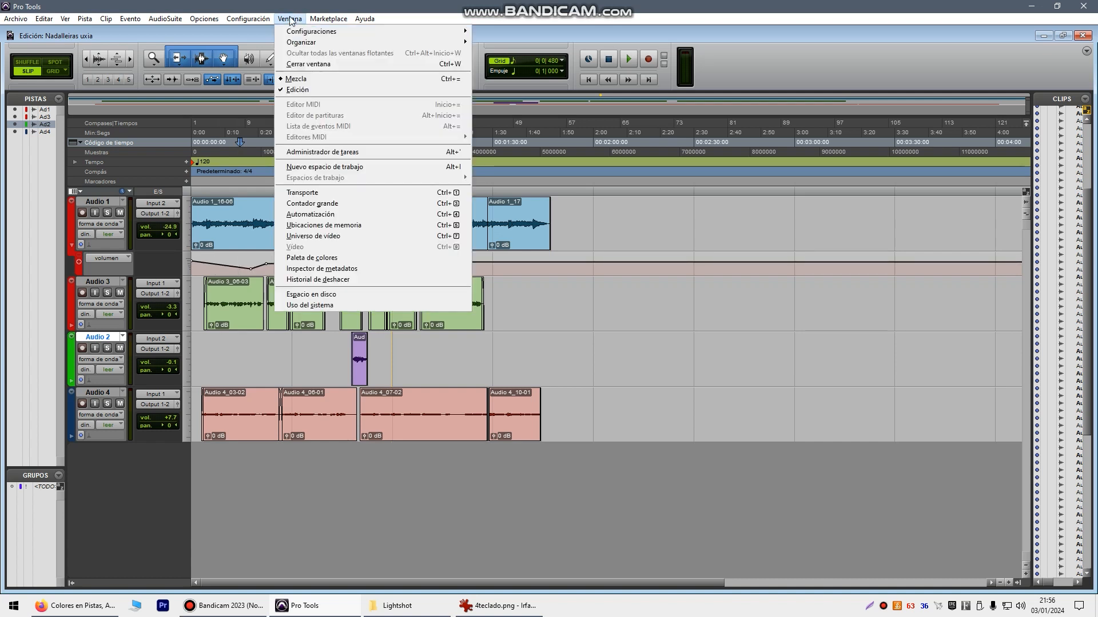
pyautogui.click(311, 85)
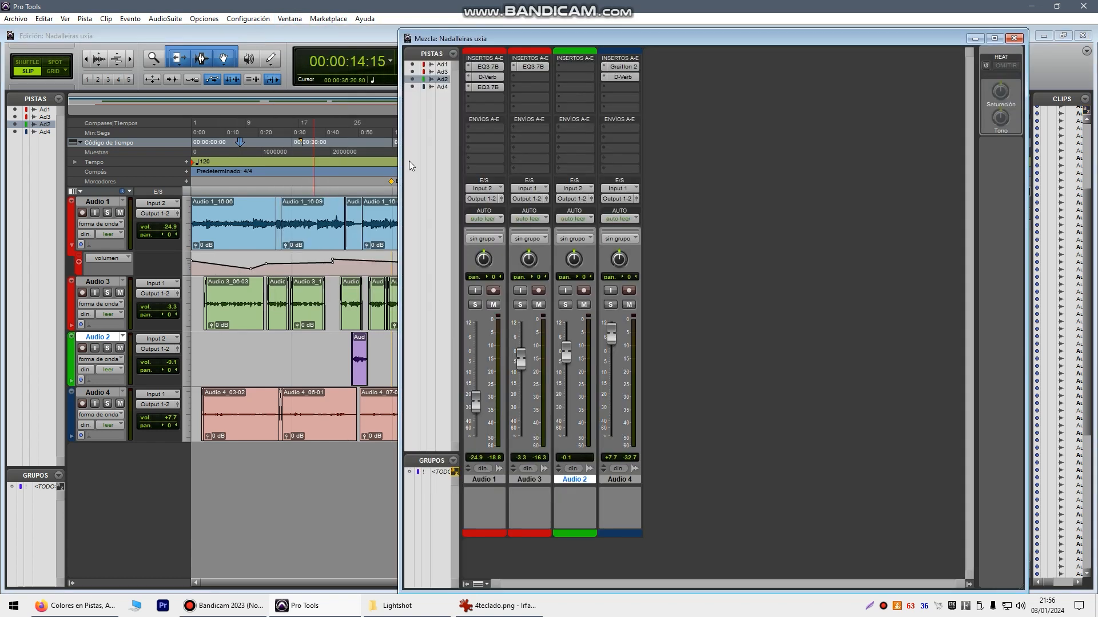
pyautogui.click(205, 263)
pyautogui.click(193, 263)
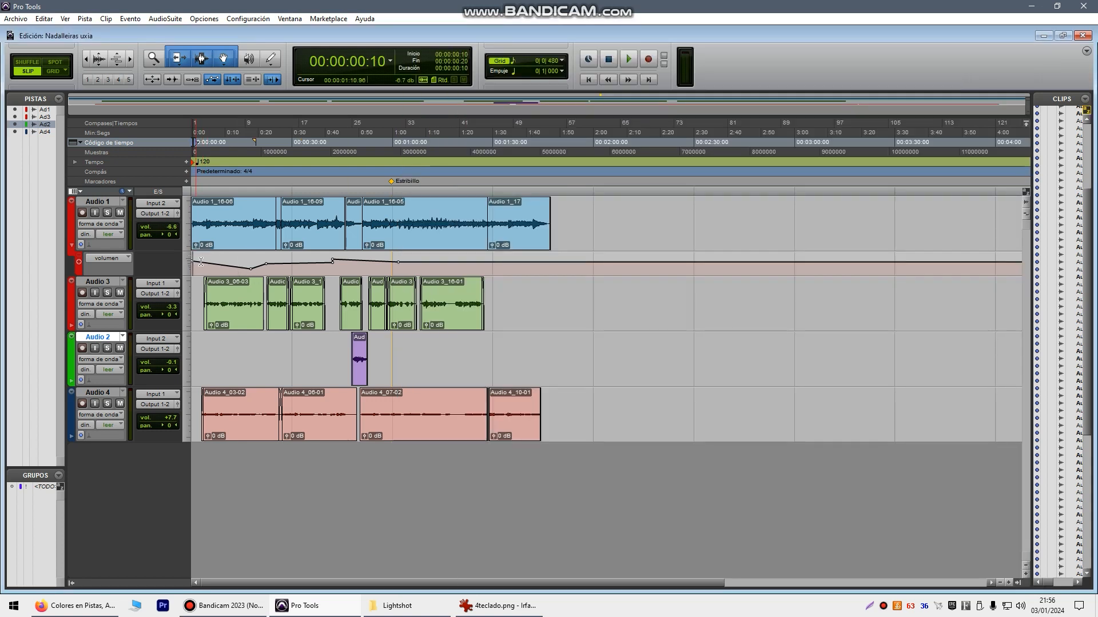
pyautogui.press('space')
pyautogui.click(297, 20)
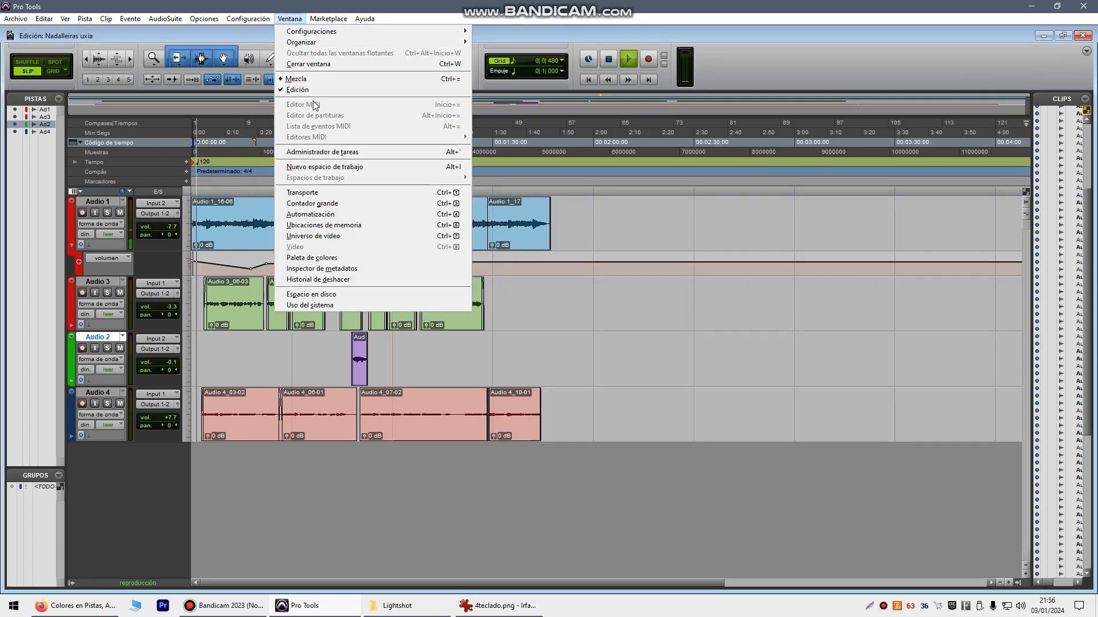
pyautogui.click(296, 78)
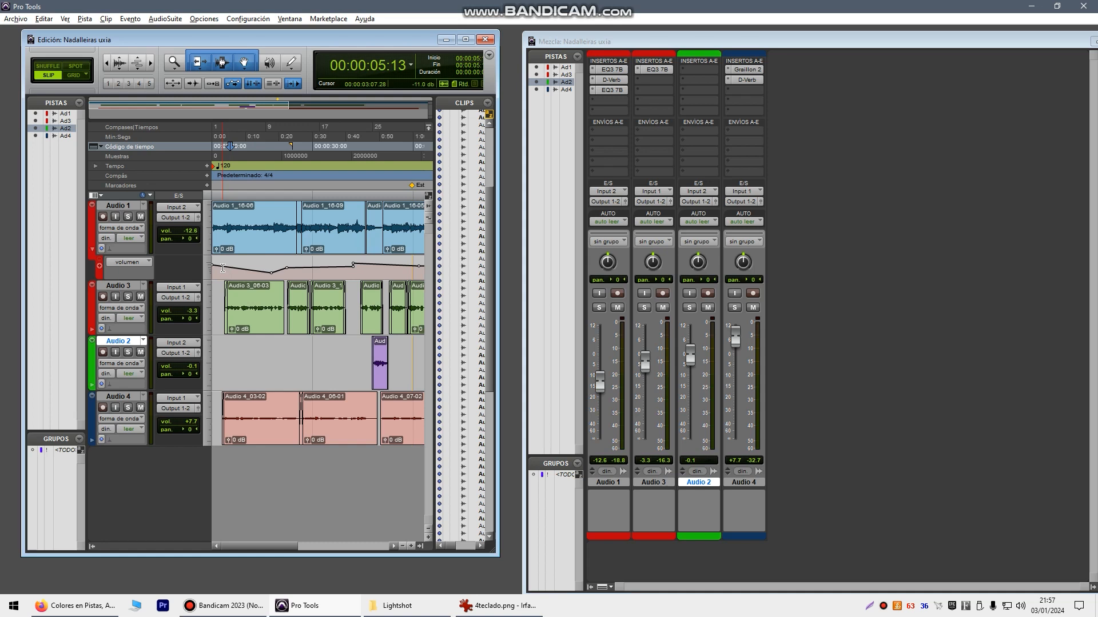
pyautogui.press('space')
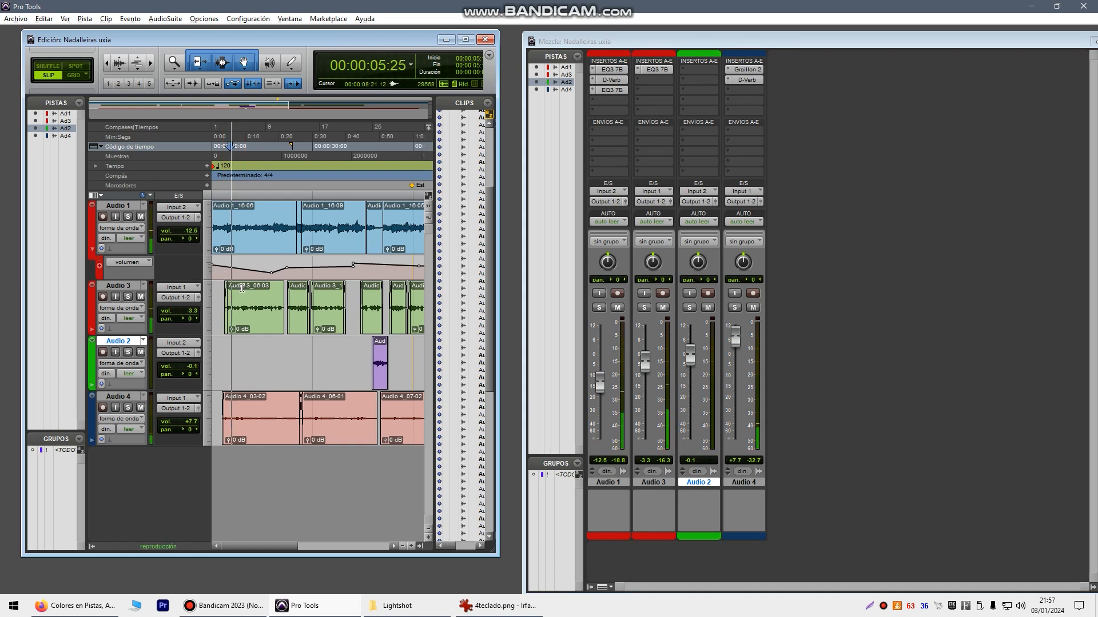
# Set Audio 1's automation mode to escribir and record fader moves during playback, ending at +2.8 dB
pyautogui.click(136, 238)
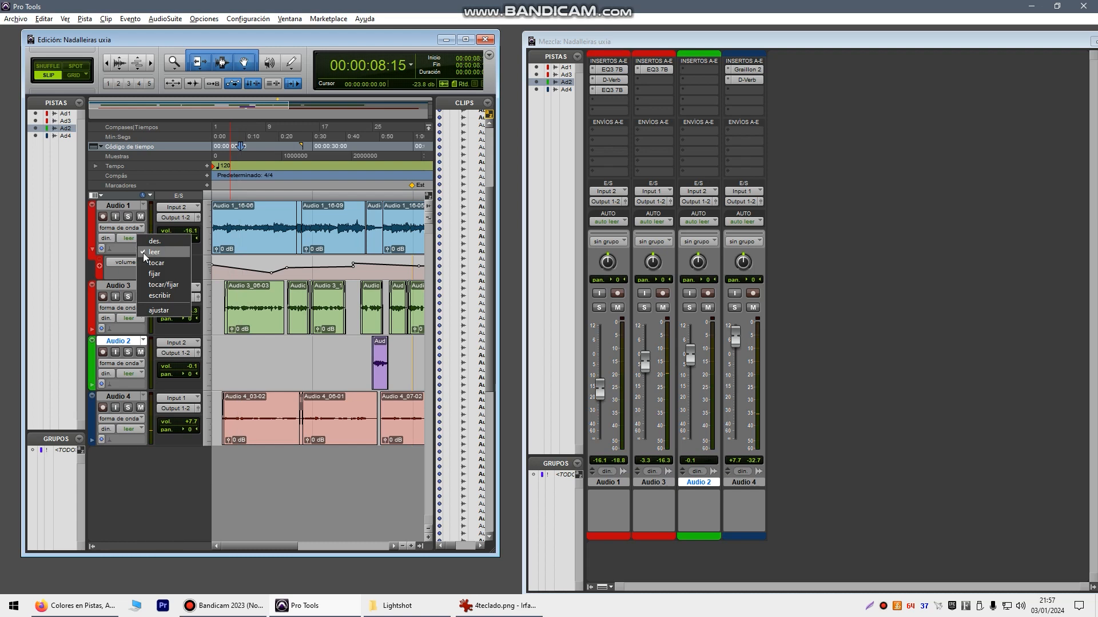
pyautogui.click(160, 295)
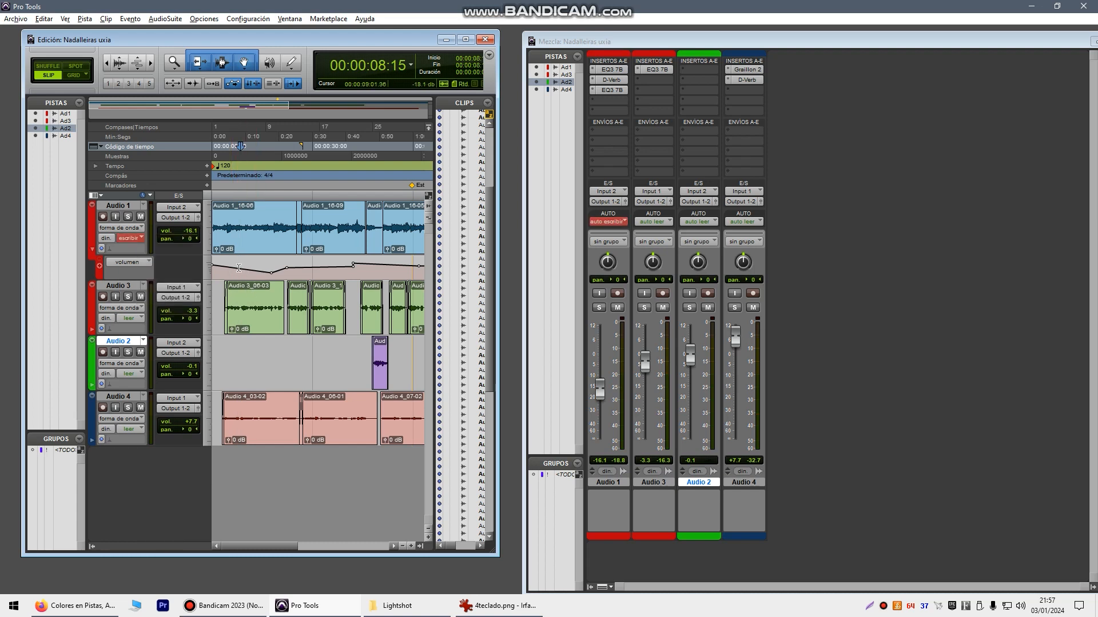
pyautogui.press('space')
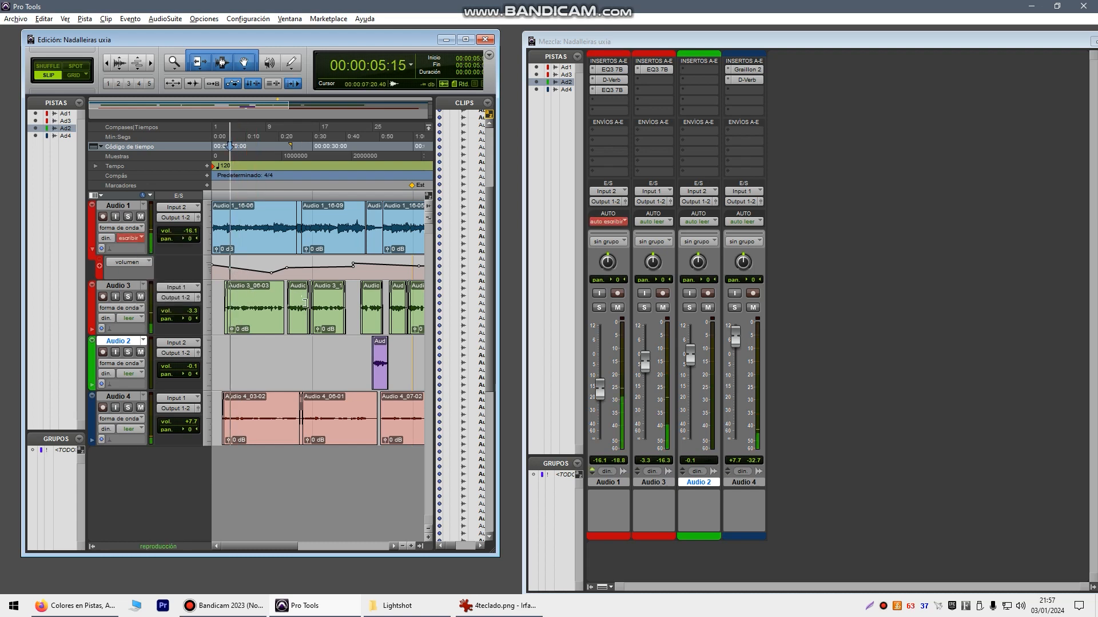
pyautogui.moveTo(604, 401)
pyautogui.mouseDown()
pyautogui.moveTo(602, 359)
pyautogui.moveTo(606, 423)
pyautogui.moveTo(604, 347)
pyautogui.mouseUp()
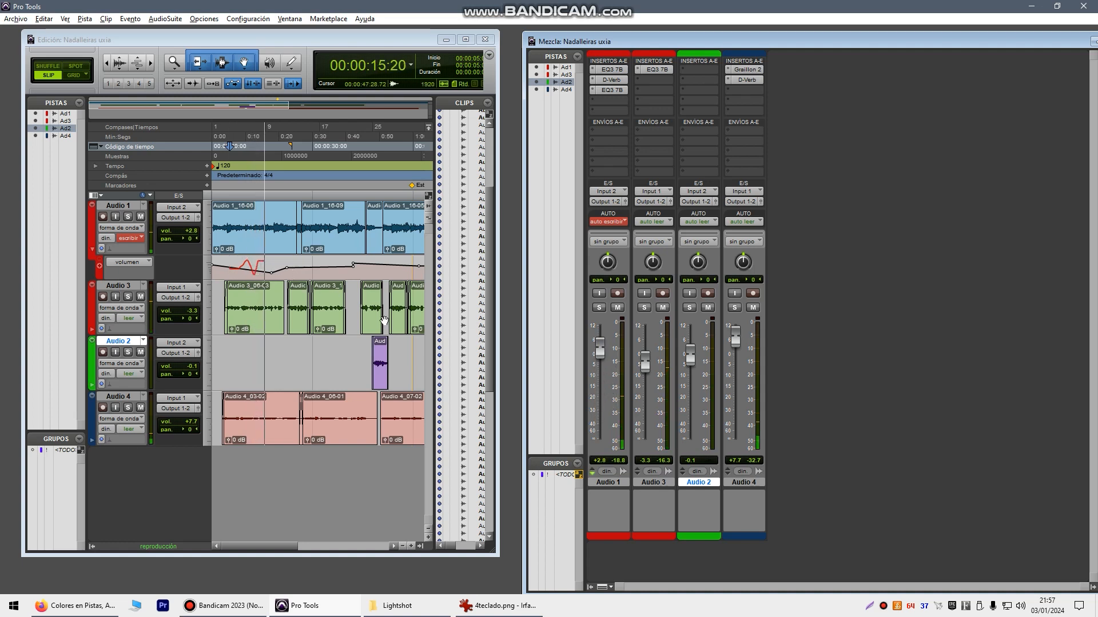
pyautogui.press('space')
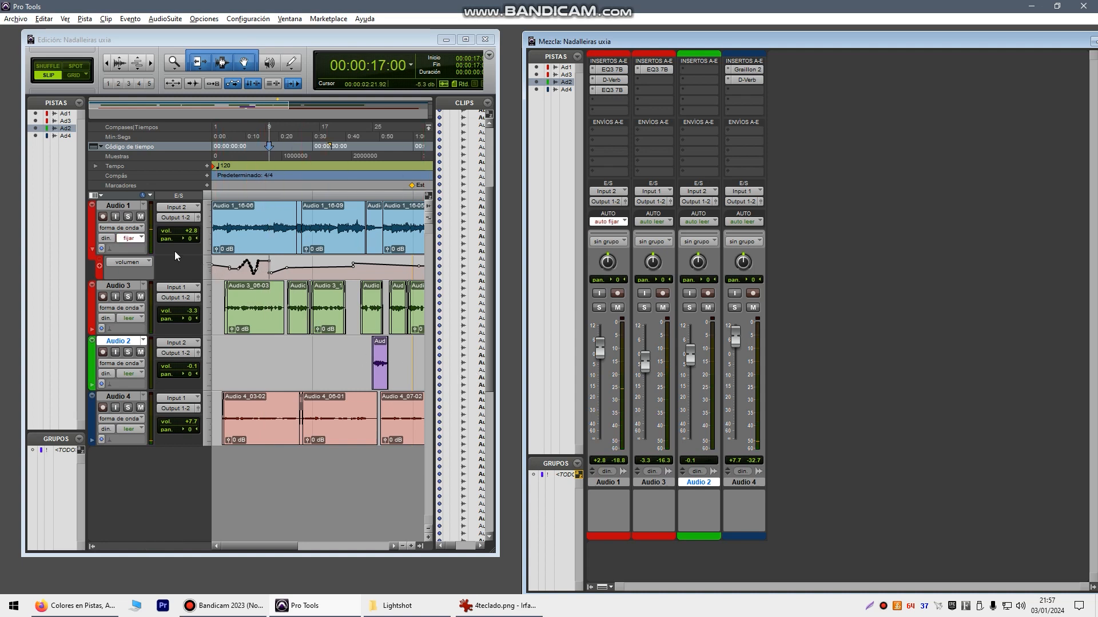
# Return Audio 1's automation mode to leer and lower its fader to -3.0 dB
pyautogui.click(140, 239)
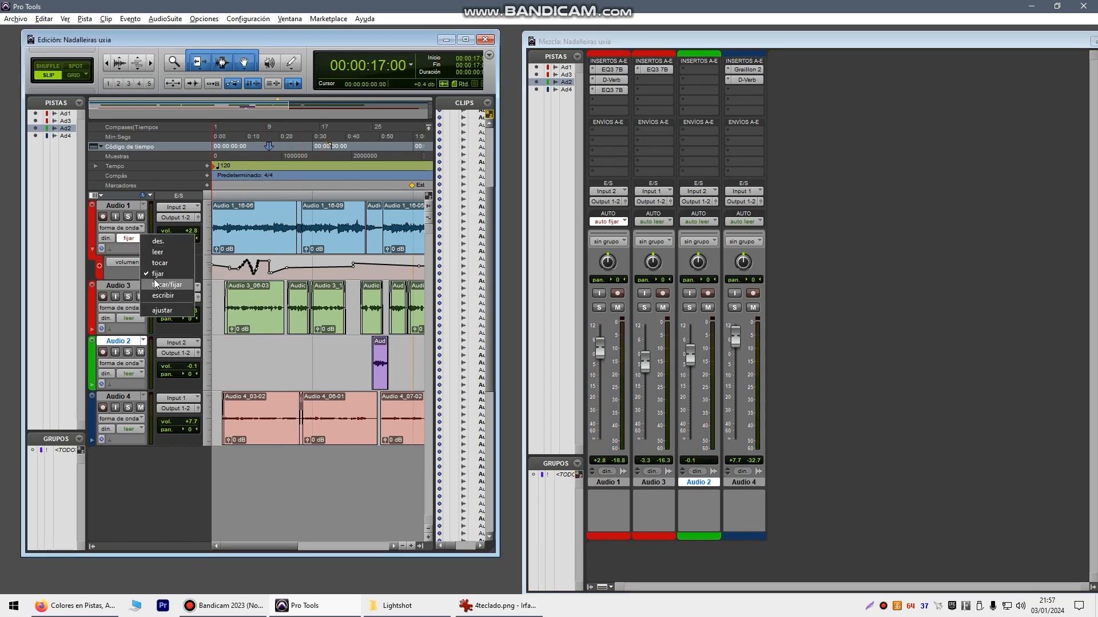
pyautogui.click(159, 254)
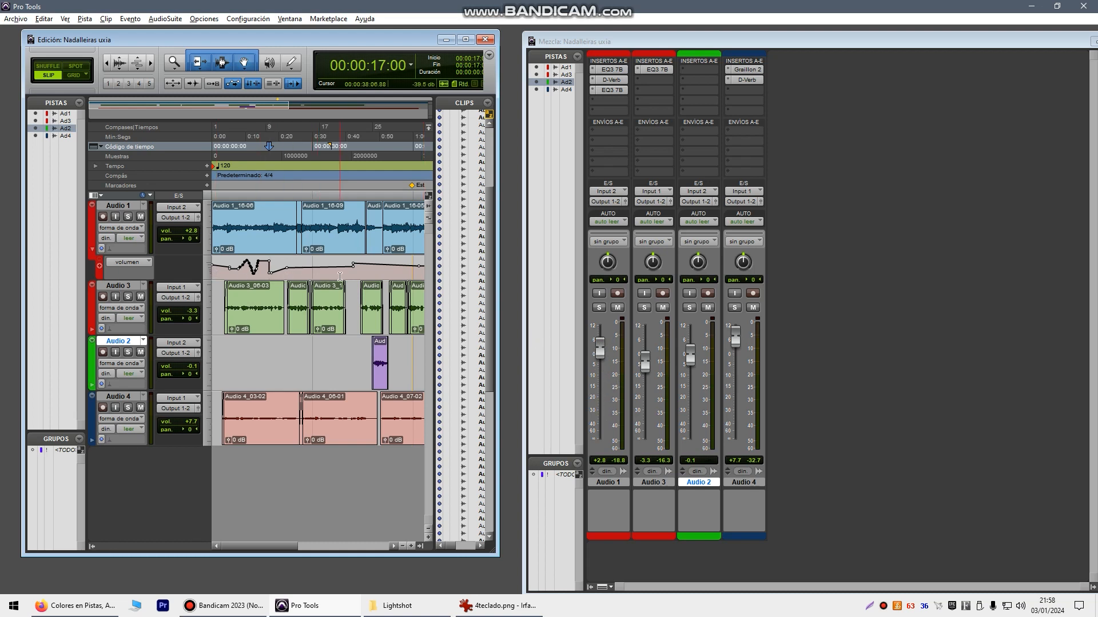
pyautogui.moveTo(607, 353)
pyautogui.mouseDown()
pyautogui.moveTo(600, 399)
pyautogui.moveTo(606, 366)
pyautogui.mouseUp()
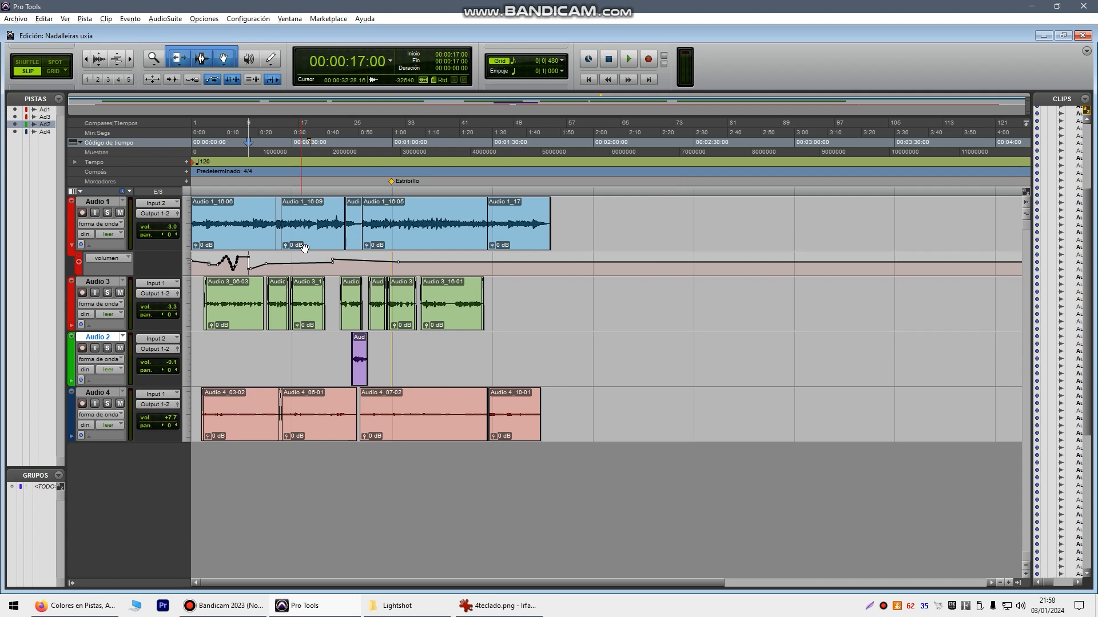
# Bounce Output 1-2 offline to disk as Nadalleiras uxia_2, a multimono WAV at 16 bits and 48 kHz, in the Bounced Files folder
pyautogui.click(14, 21)
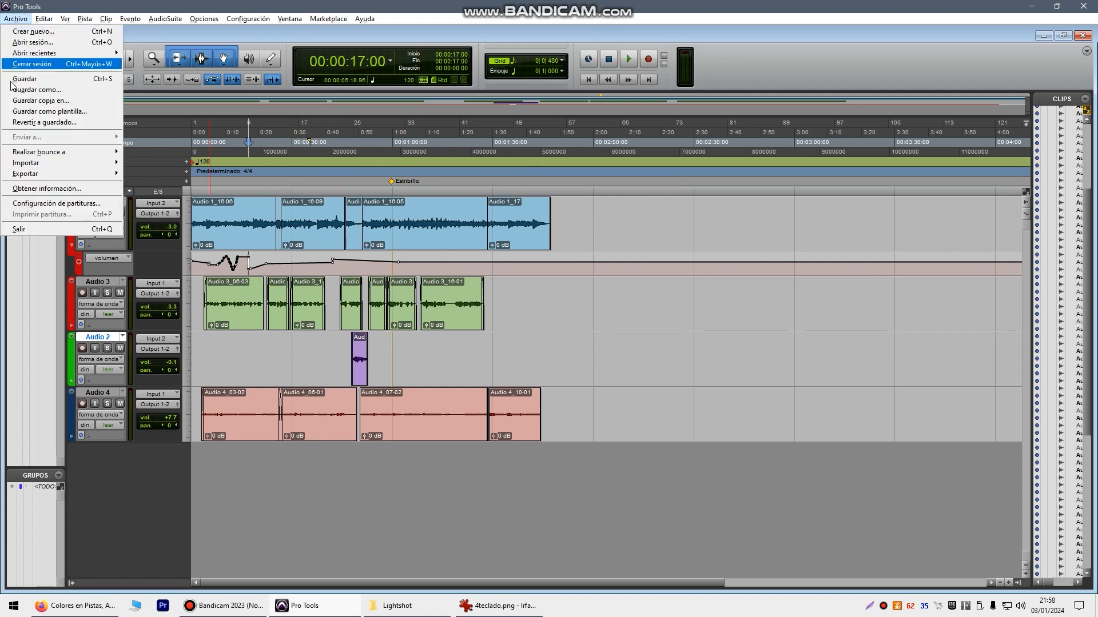
pyautogui.moveTo(38, 153)
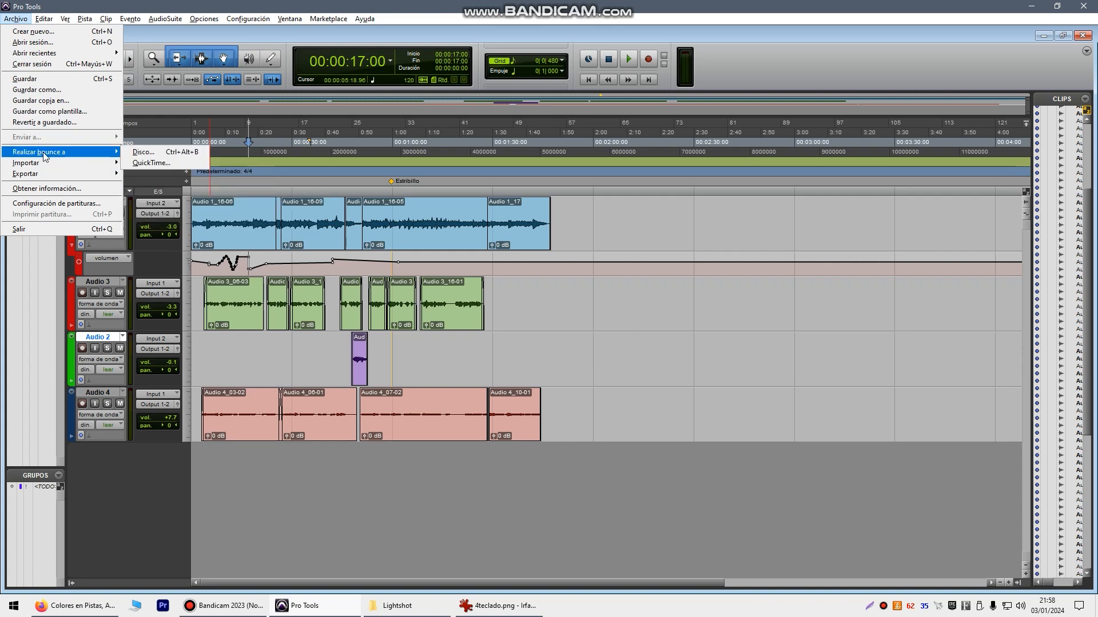
pyautogui.click(150, 152)
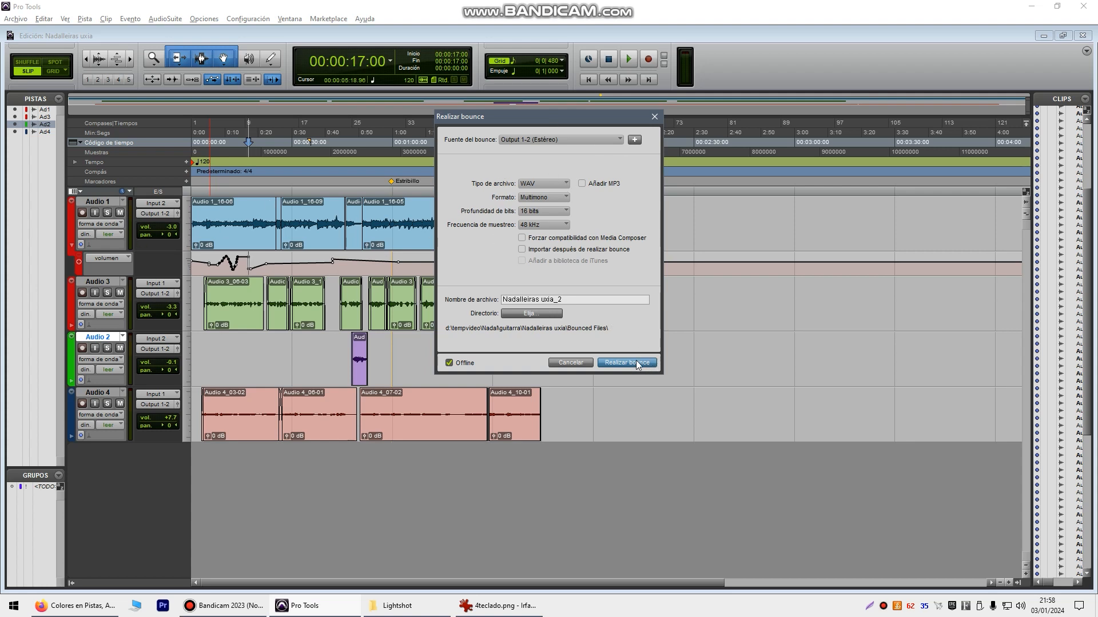
pyautogui.click(532, 314)
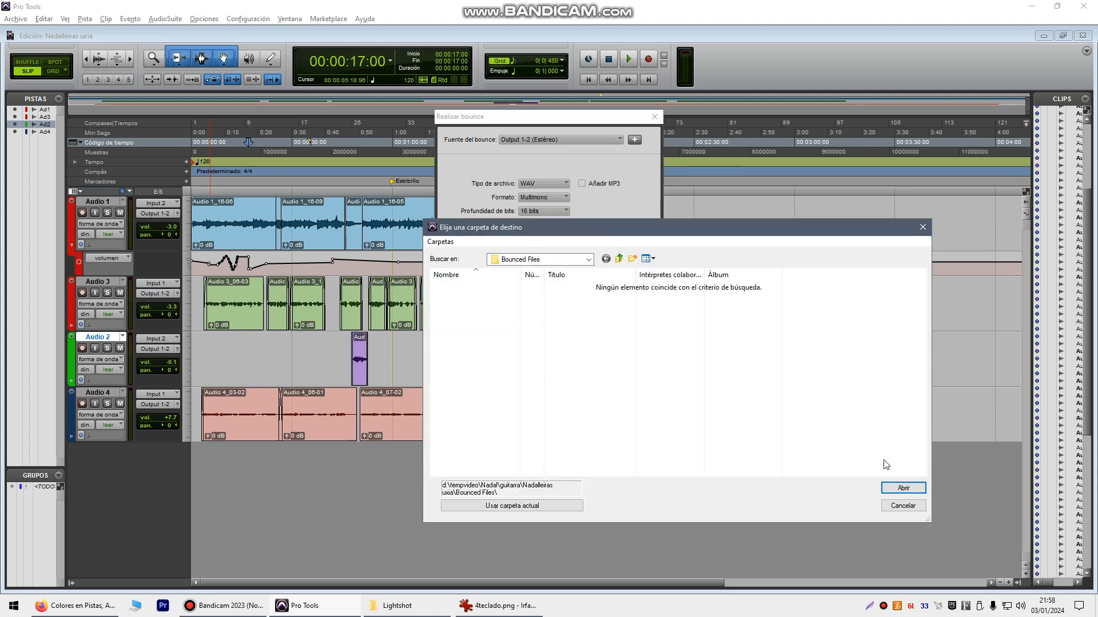
pyautogui.click(903, 507)
pyautogui.moveTo(618, 308); pyautogui.dragTo(737, 336)
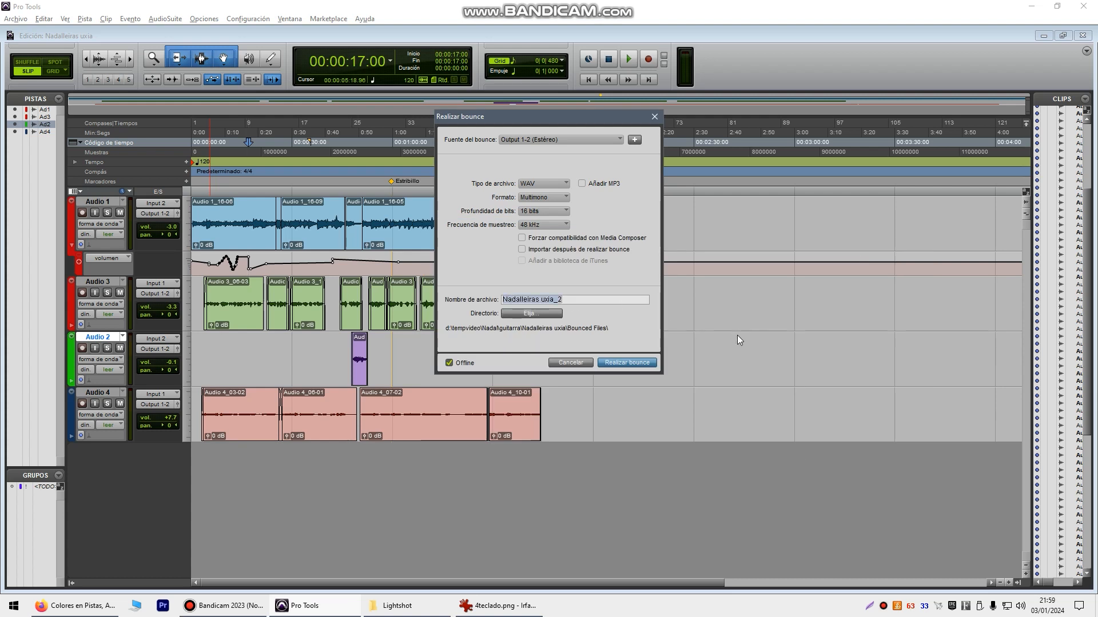
pyautogui.click(558, 184)
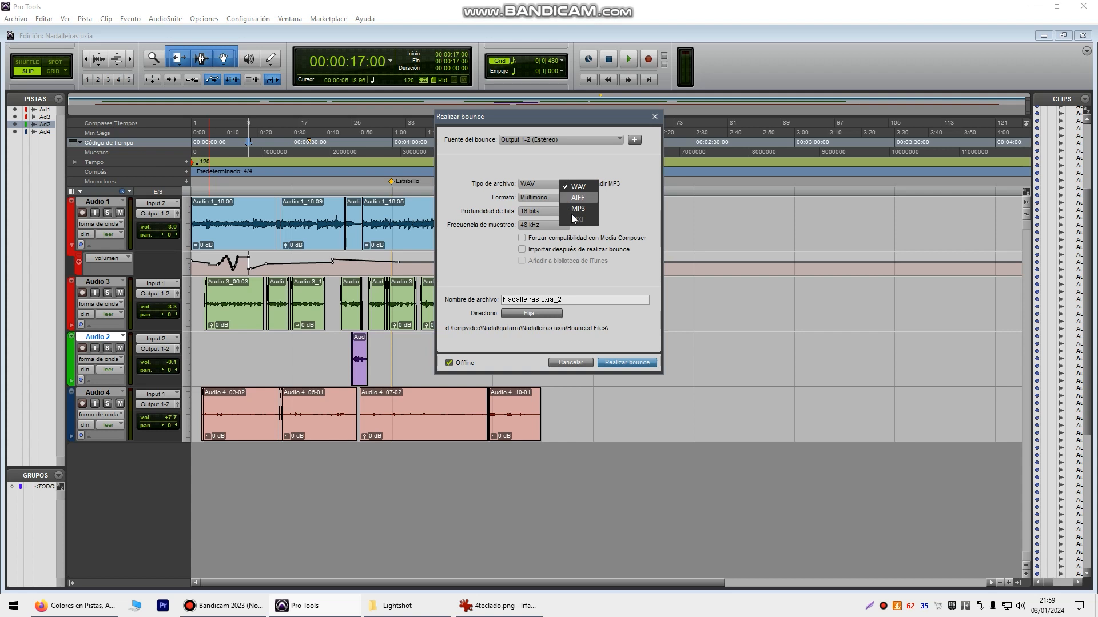
pyautogui.click(574, 171)
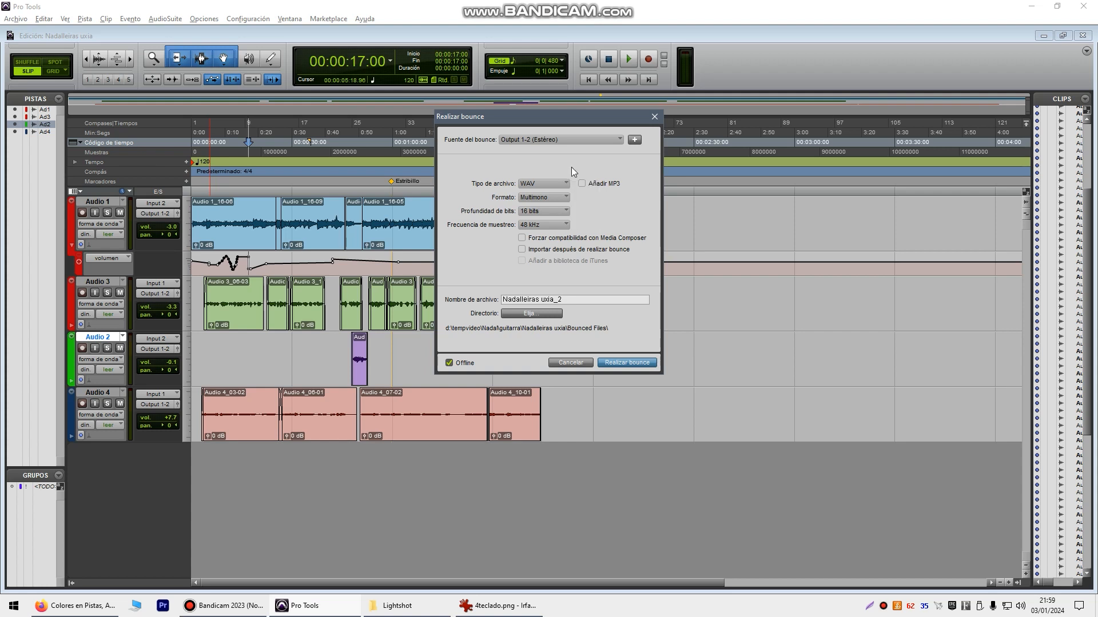
pyautogui.click(622, 362)
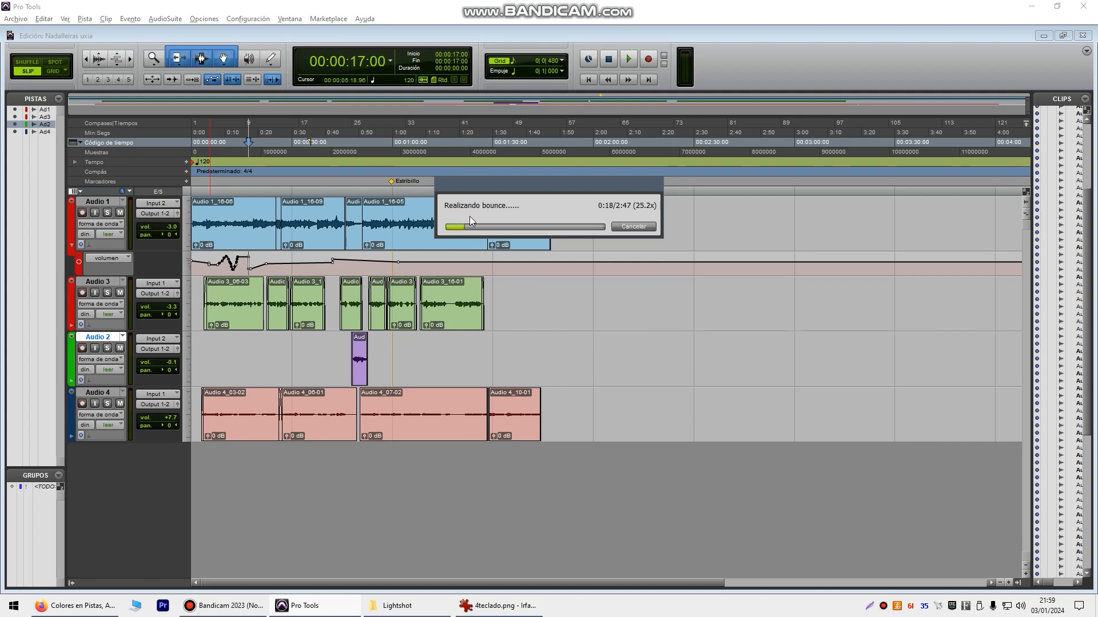